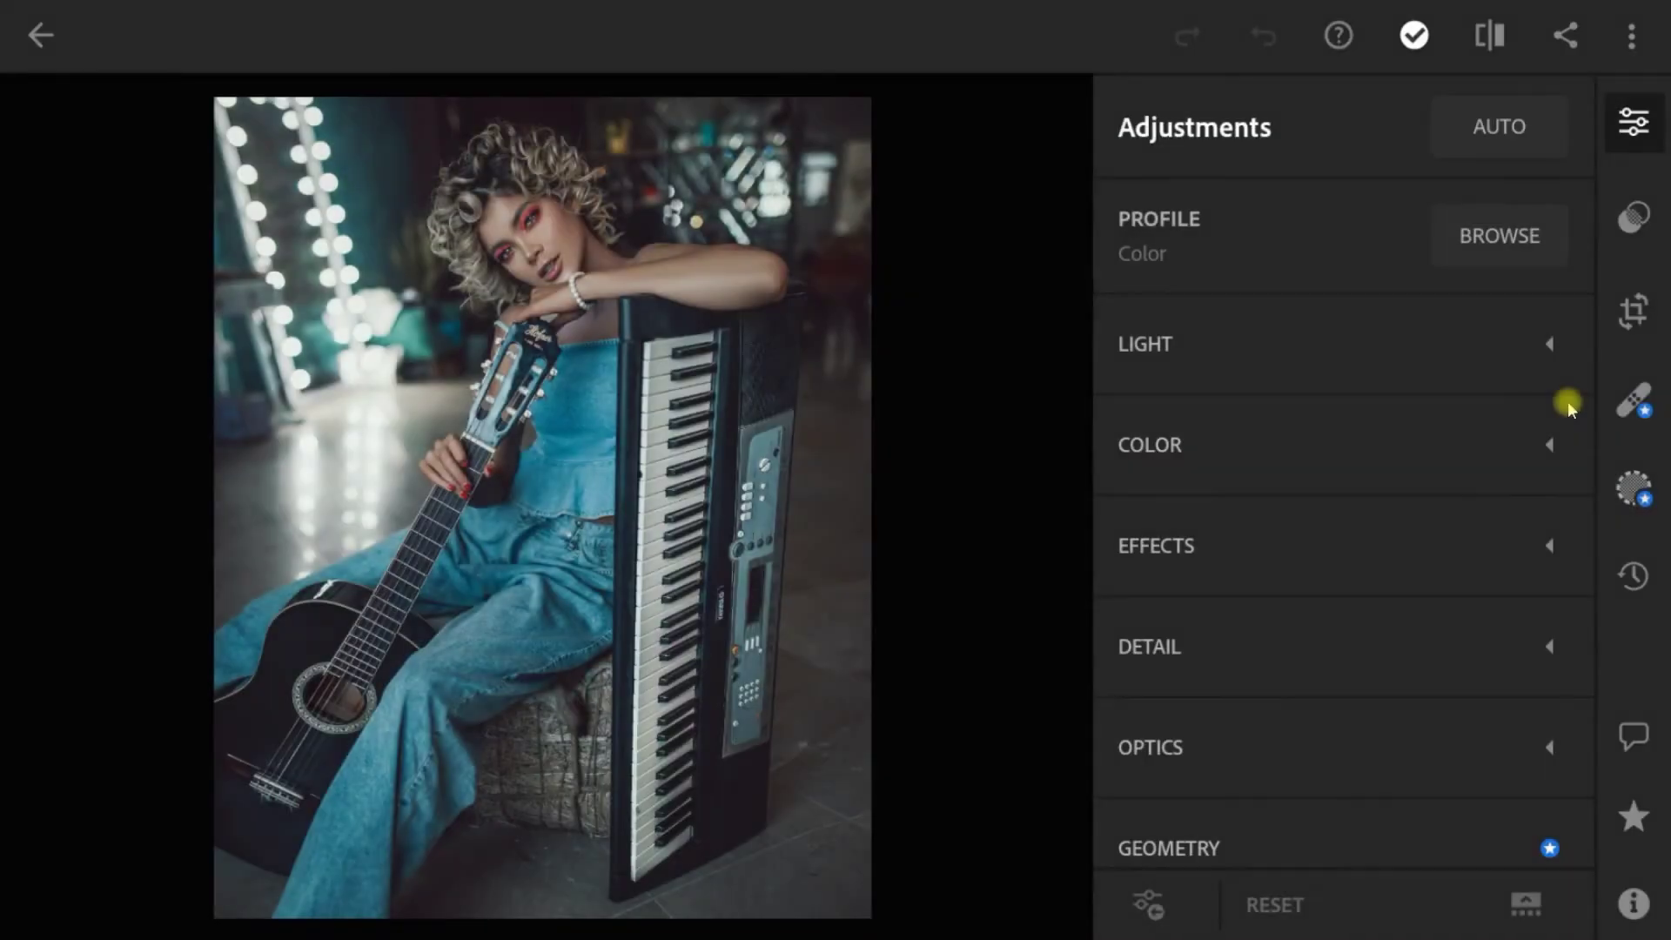
# Step: Bring up the Light adjustments for the guitar-and-keyboard portrait, all sliders at zero
pyautogui.click(1523, 341)
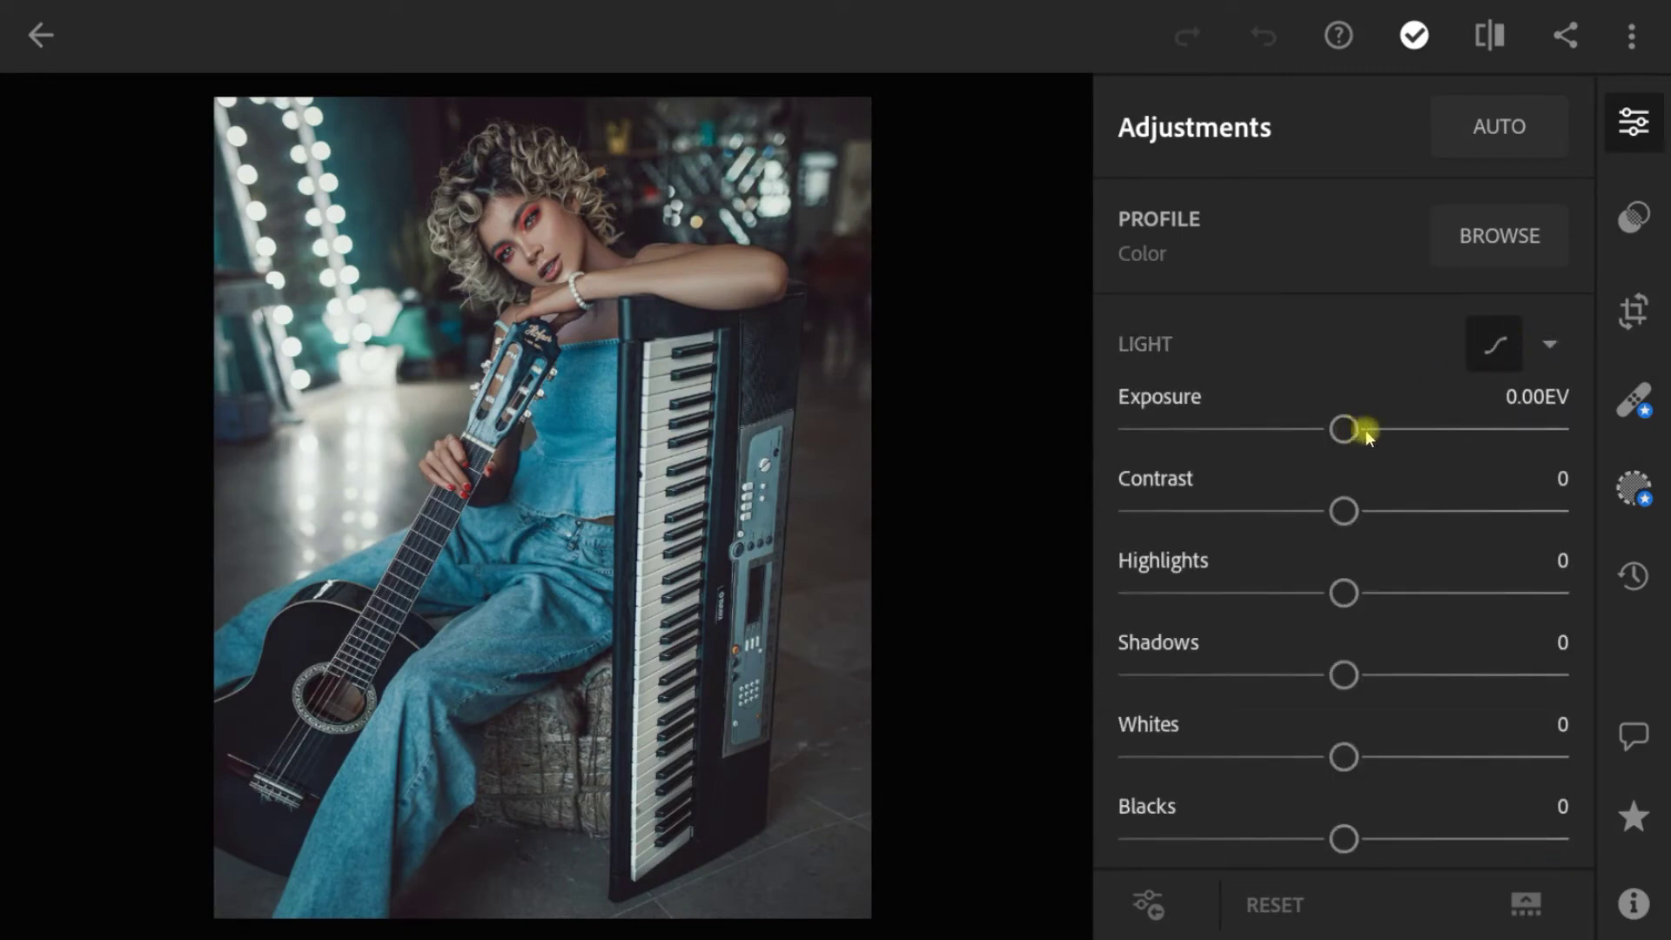
# Step: Set Exposure 0.56 EV, Contrast 32, Highlights -49, Shadows 88, Whites 19, Blacks -57
pyautogui.moveTo(1363, 429); pyautogui.dragTo(1379, 430)
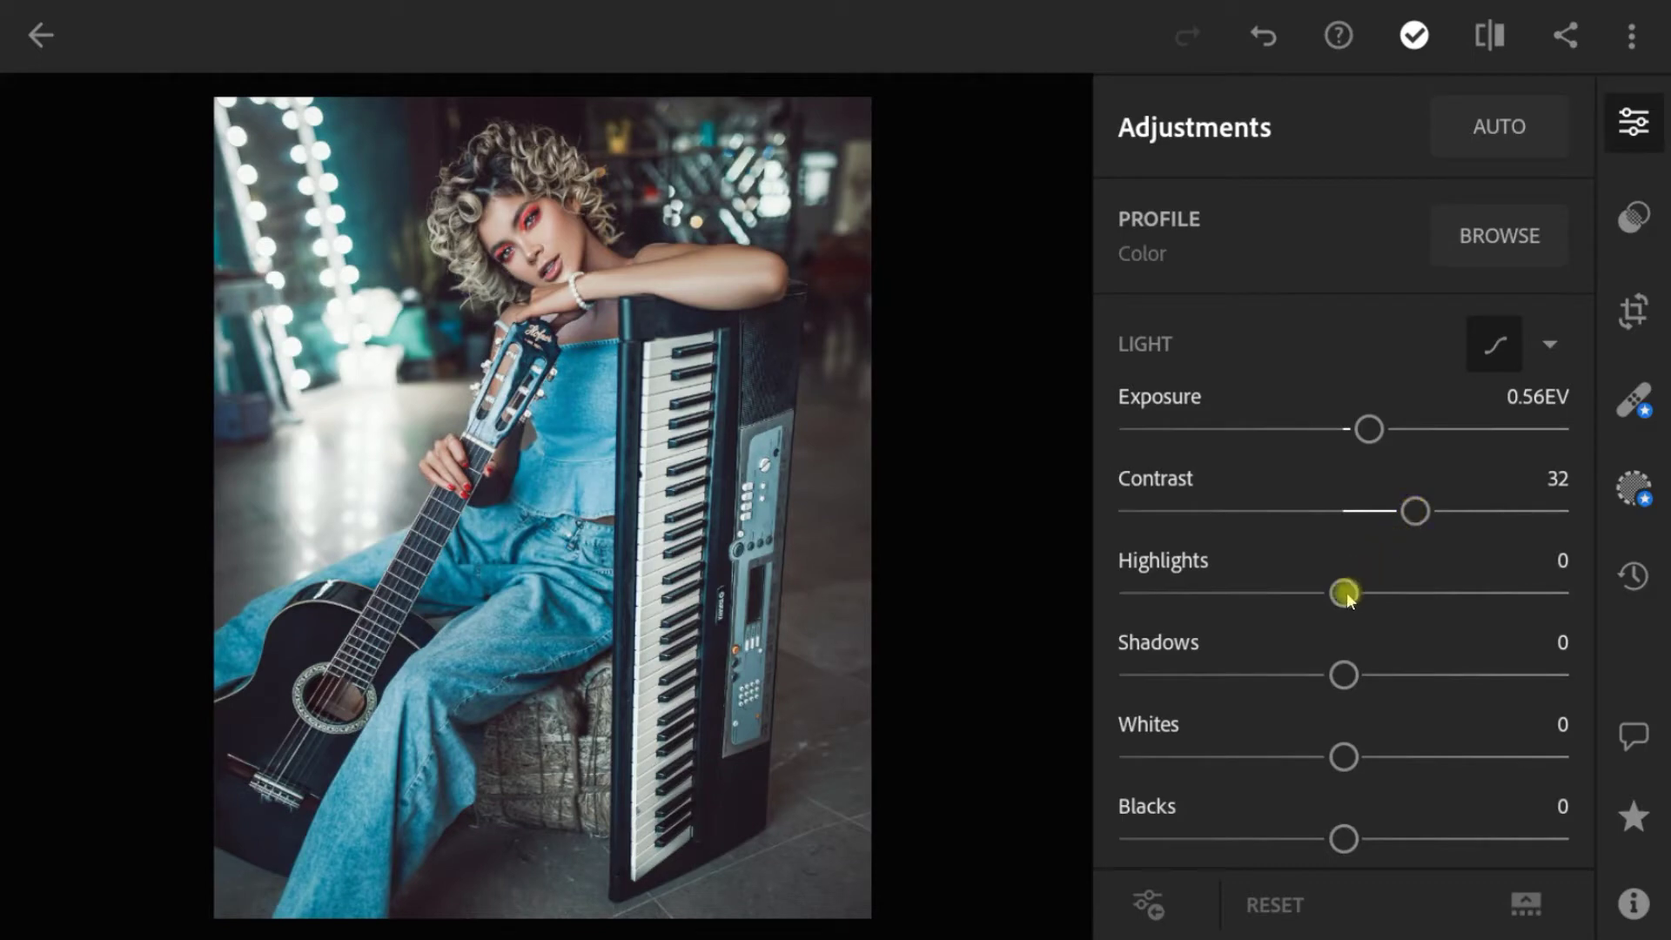
pyautogui.moveTo(1345, 592); pyautogui.dragTo(1235, 595)
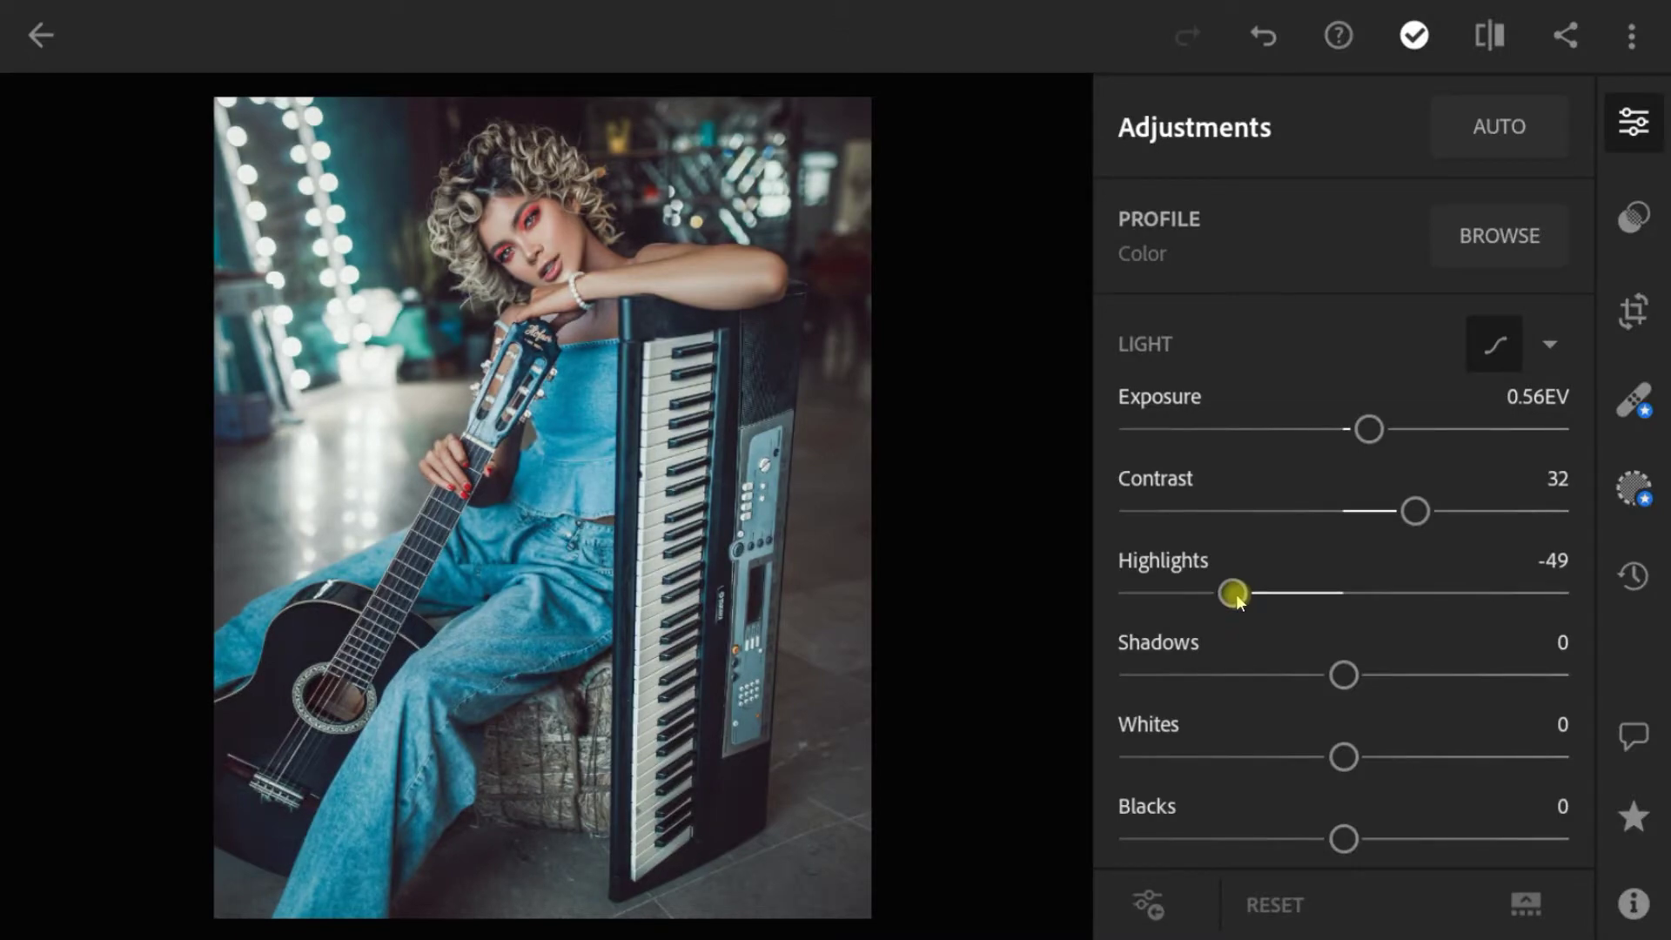
pyautogui.moveTo(1346, 675); pyautogui.dragTo(1543, 675)
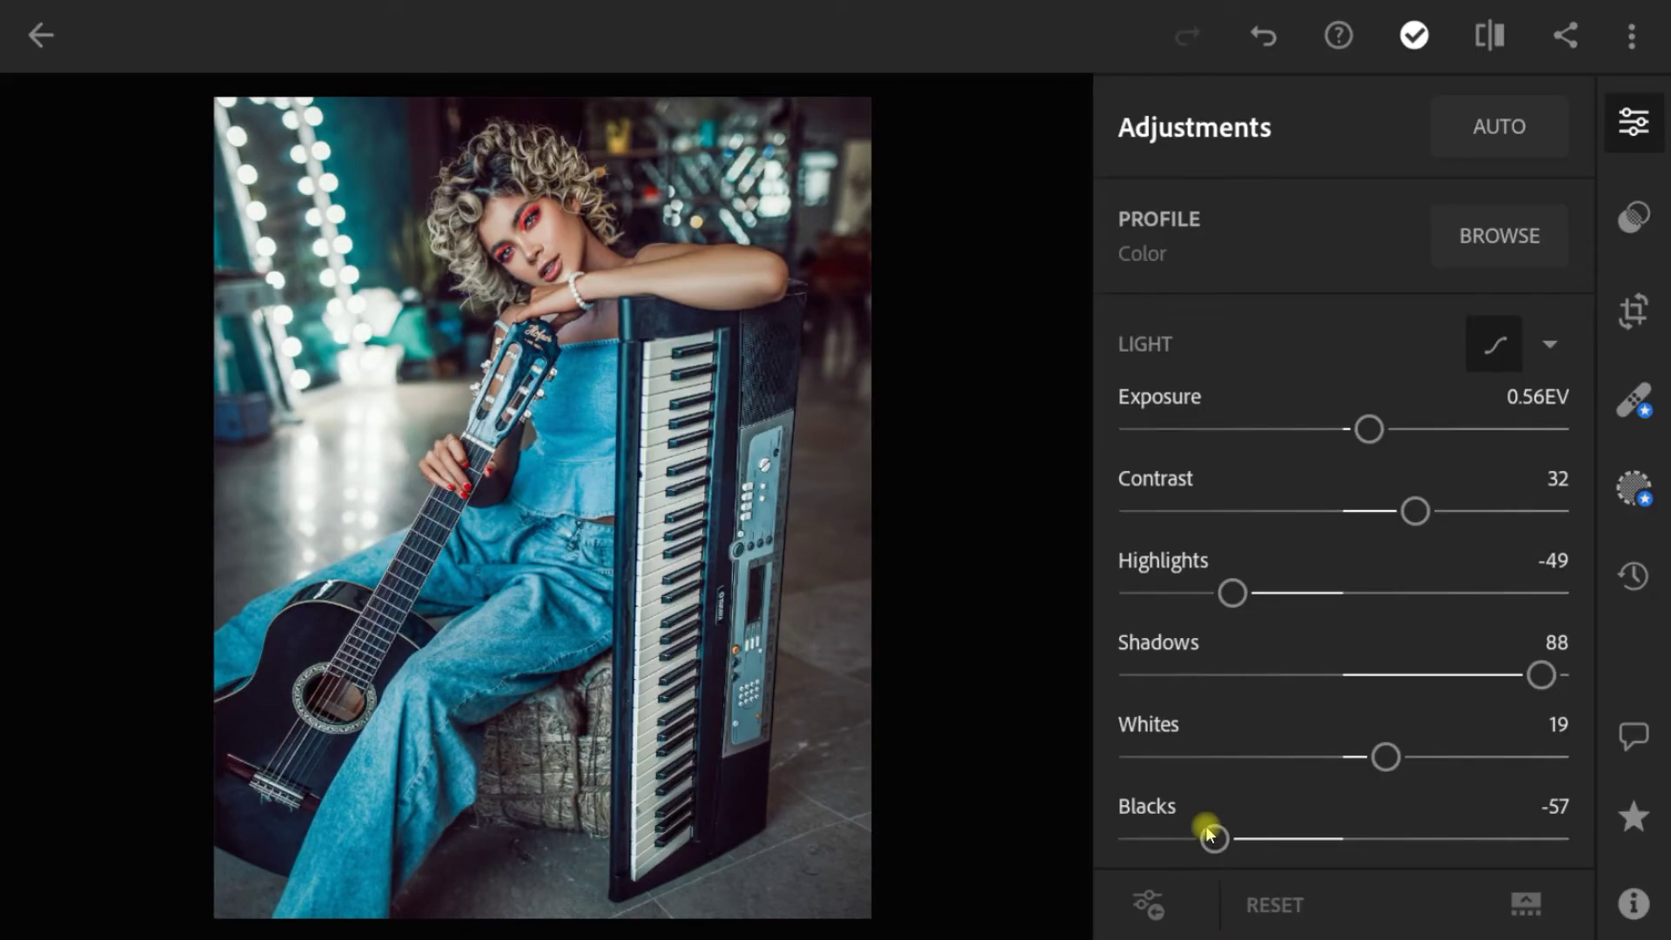
pyautogui.click(1495, 345)
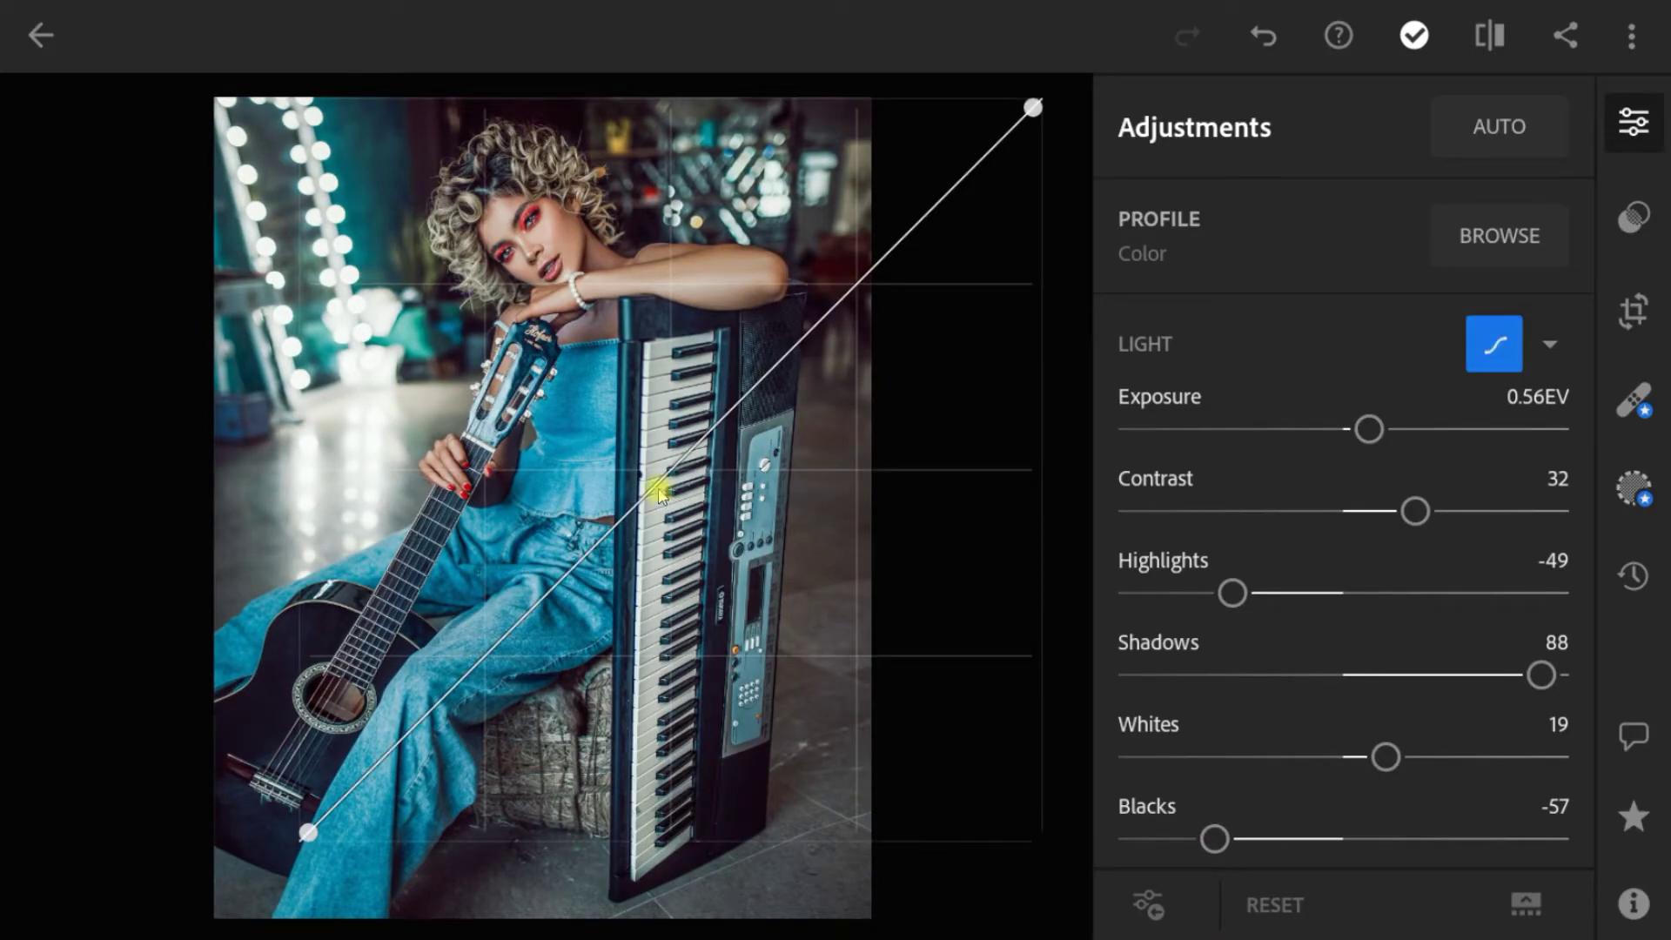
# Step: Shape a gentle S-curve on the overall RGB tone curve, darker shadows and brighter highlights
pyautogui.moveTo(656, 485); pyautogui.dragTo(670, 474)
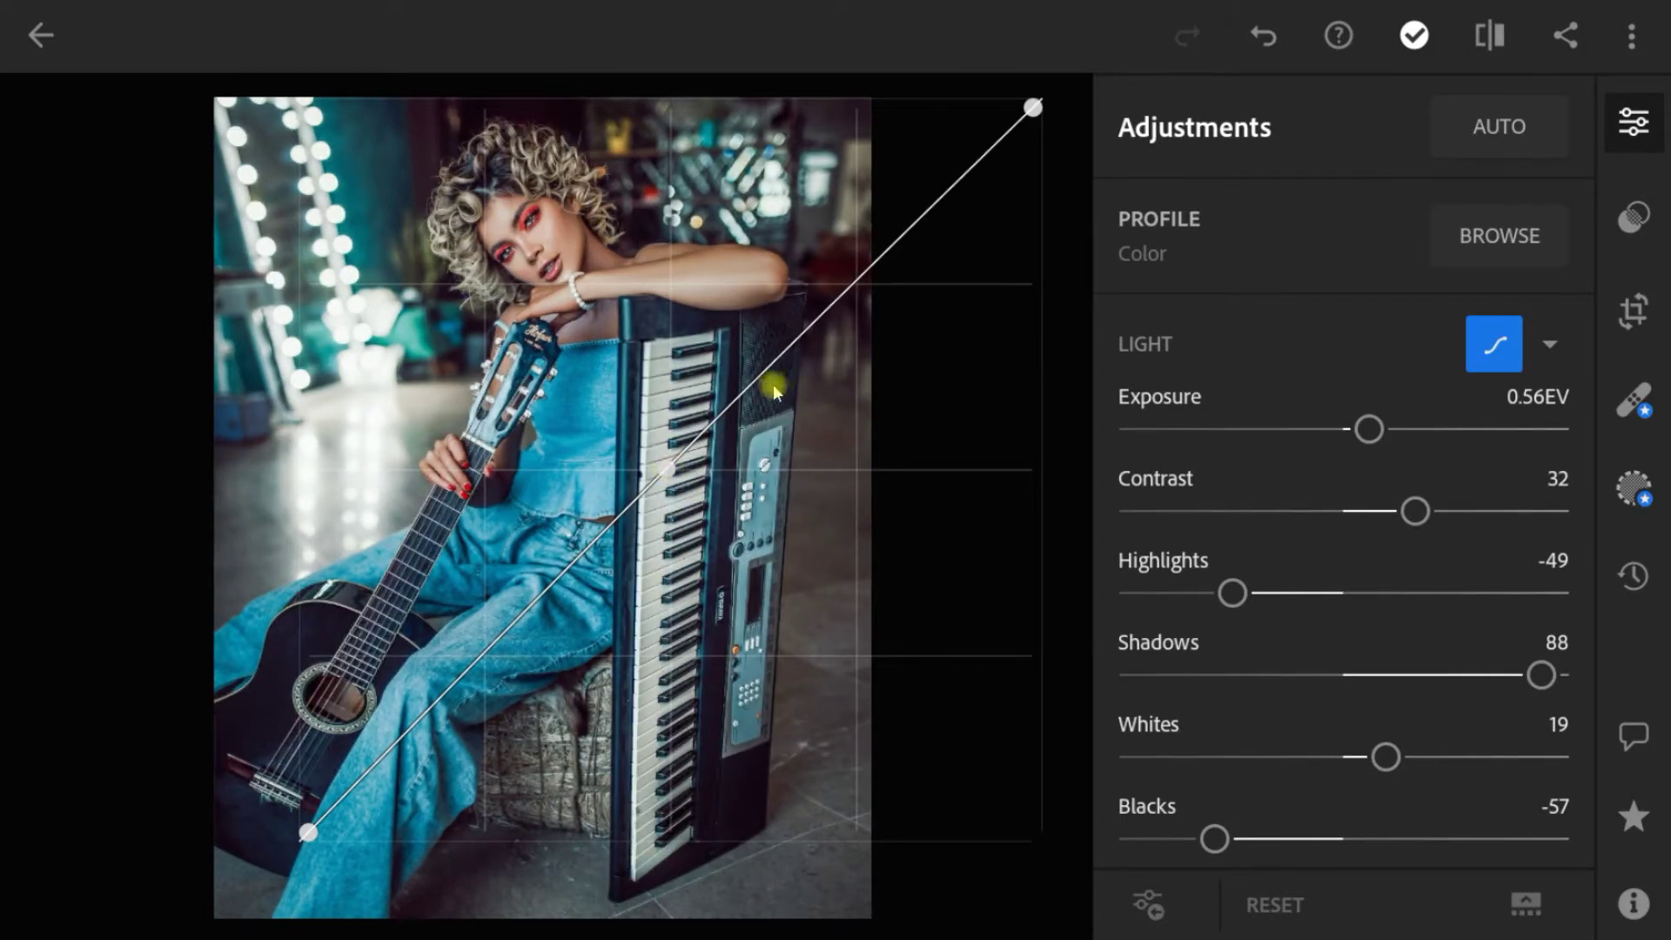
pyautogui.moveTo(860, 280); pyautogui.dragTo(852, 271)
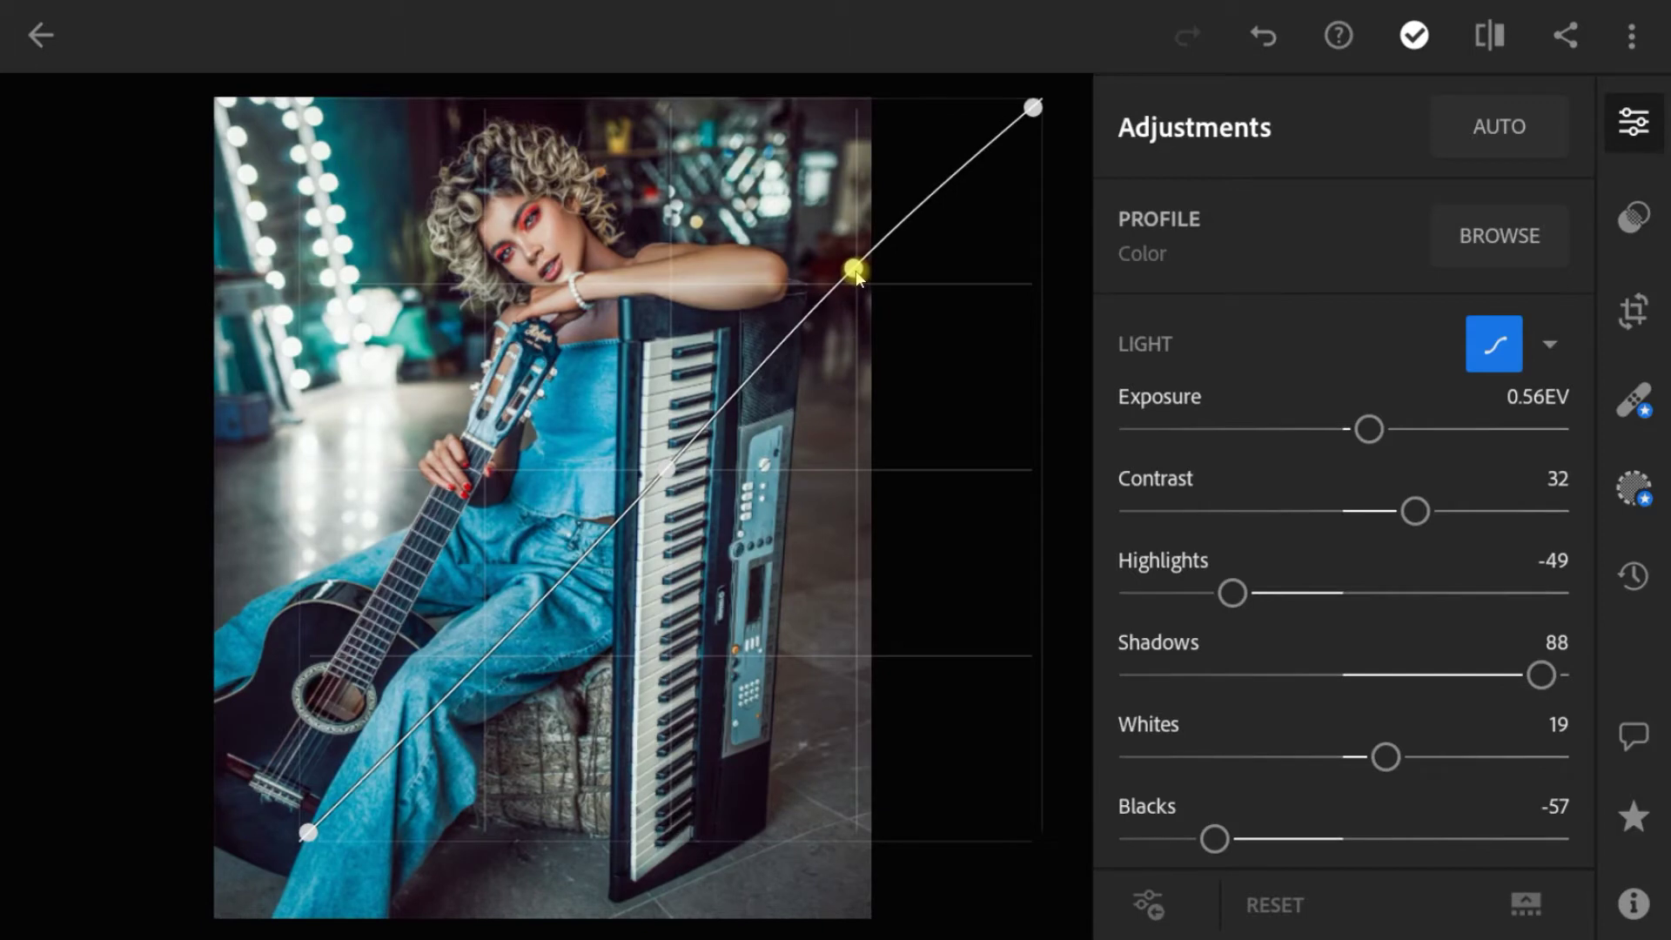
pyautogui.click(697, 477)
pyautogui.moveTo(467, 671)
pyautogui.mouseDown()
pyautogui.moveTo(499, 669)
pyautogui.moveTo(480, 686)
pyautogui.mouseUp()
pyautogui.moveTo(853, 271); pyautogui.dragTo(857, 255)
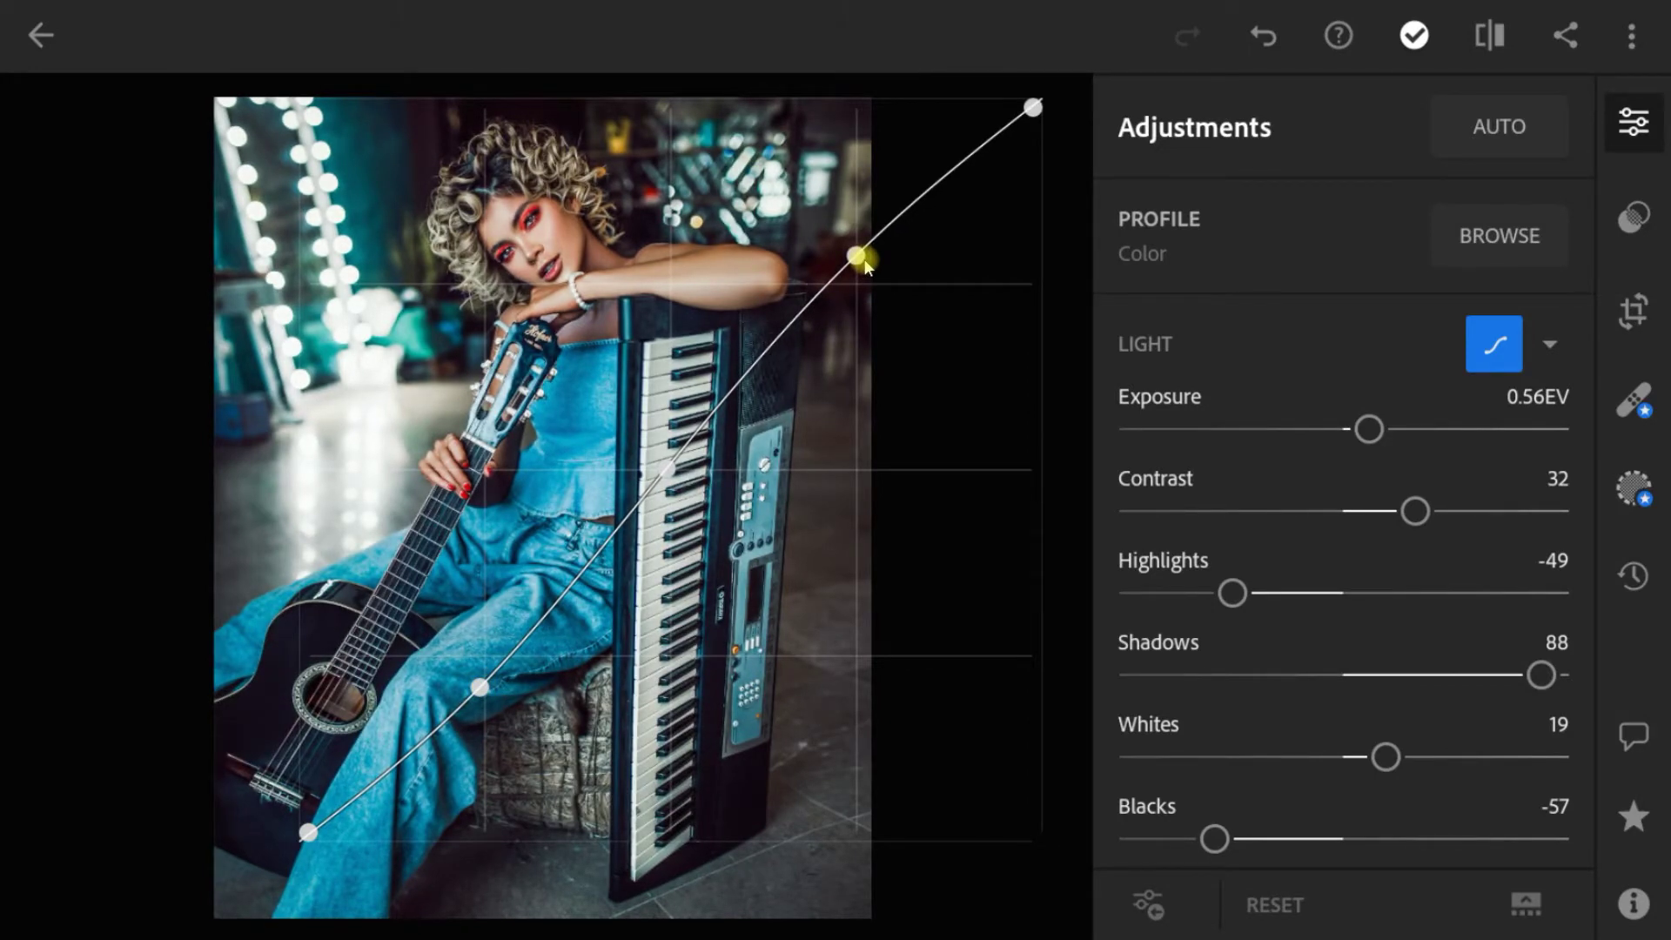
pyautogui.moveTo(1387, 624); pyautogui.dragTo(1387, 388)
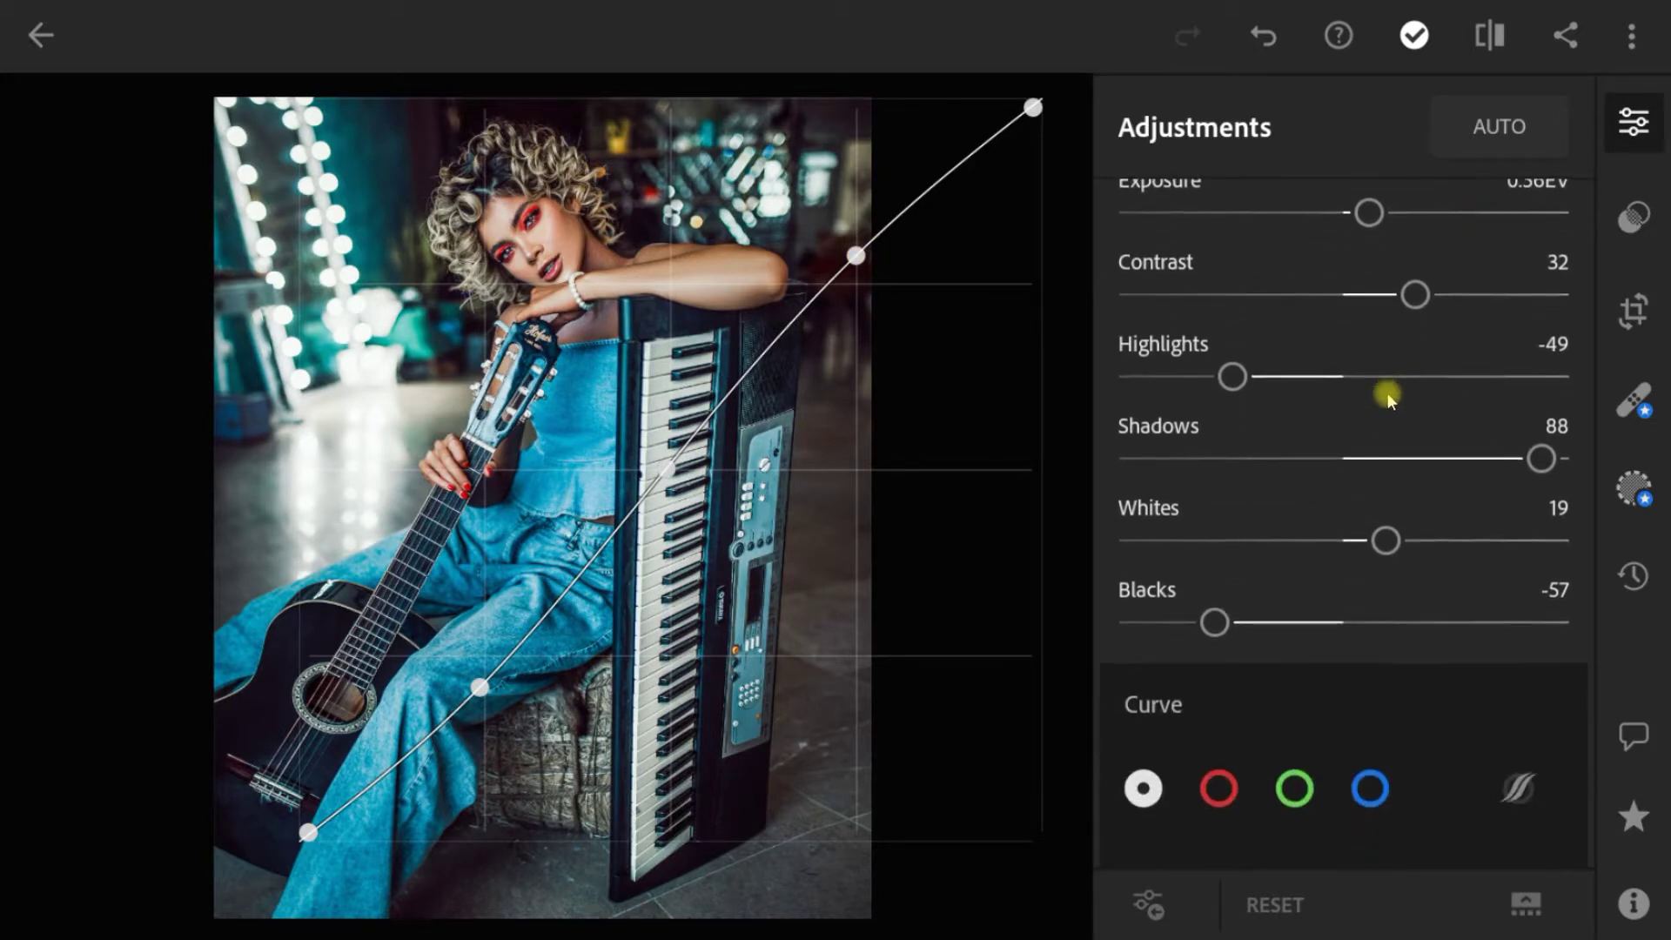
# Step: Add a midtone point and a lowered shadow point on the red, green and blue curves
pyautogui.click(1231, 788)
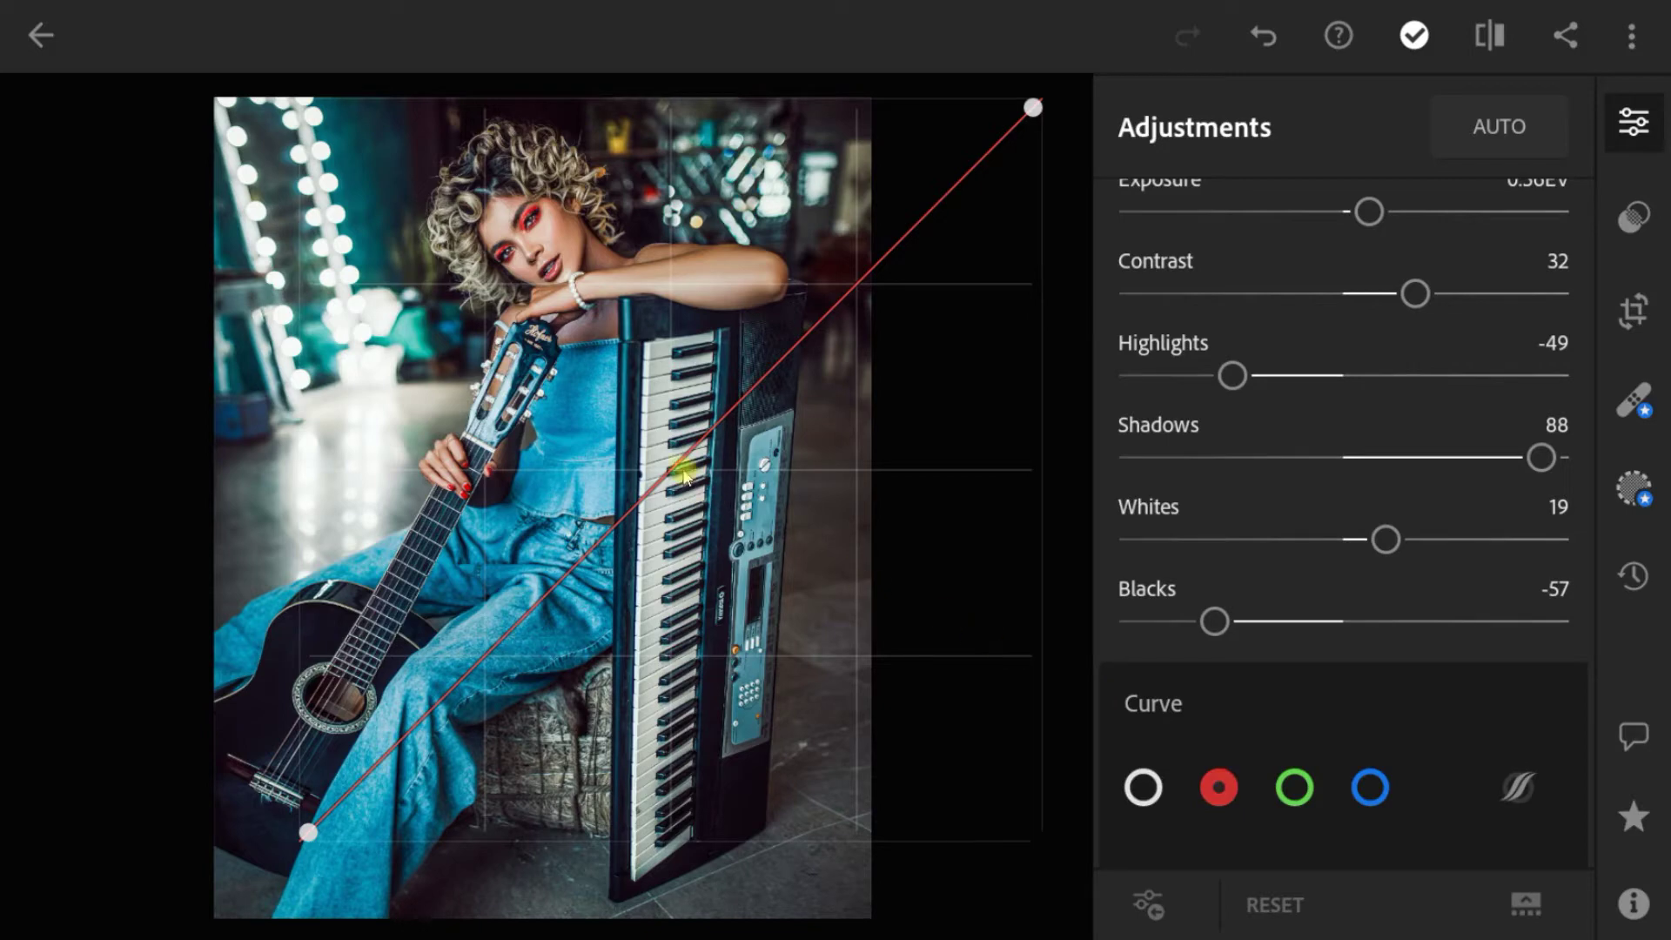
pyautogui.moveTo(677, 468); pyautogui.dragTo(696, 478)
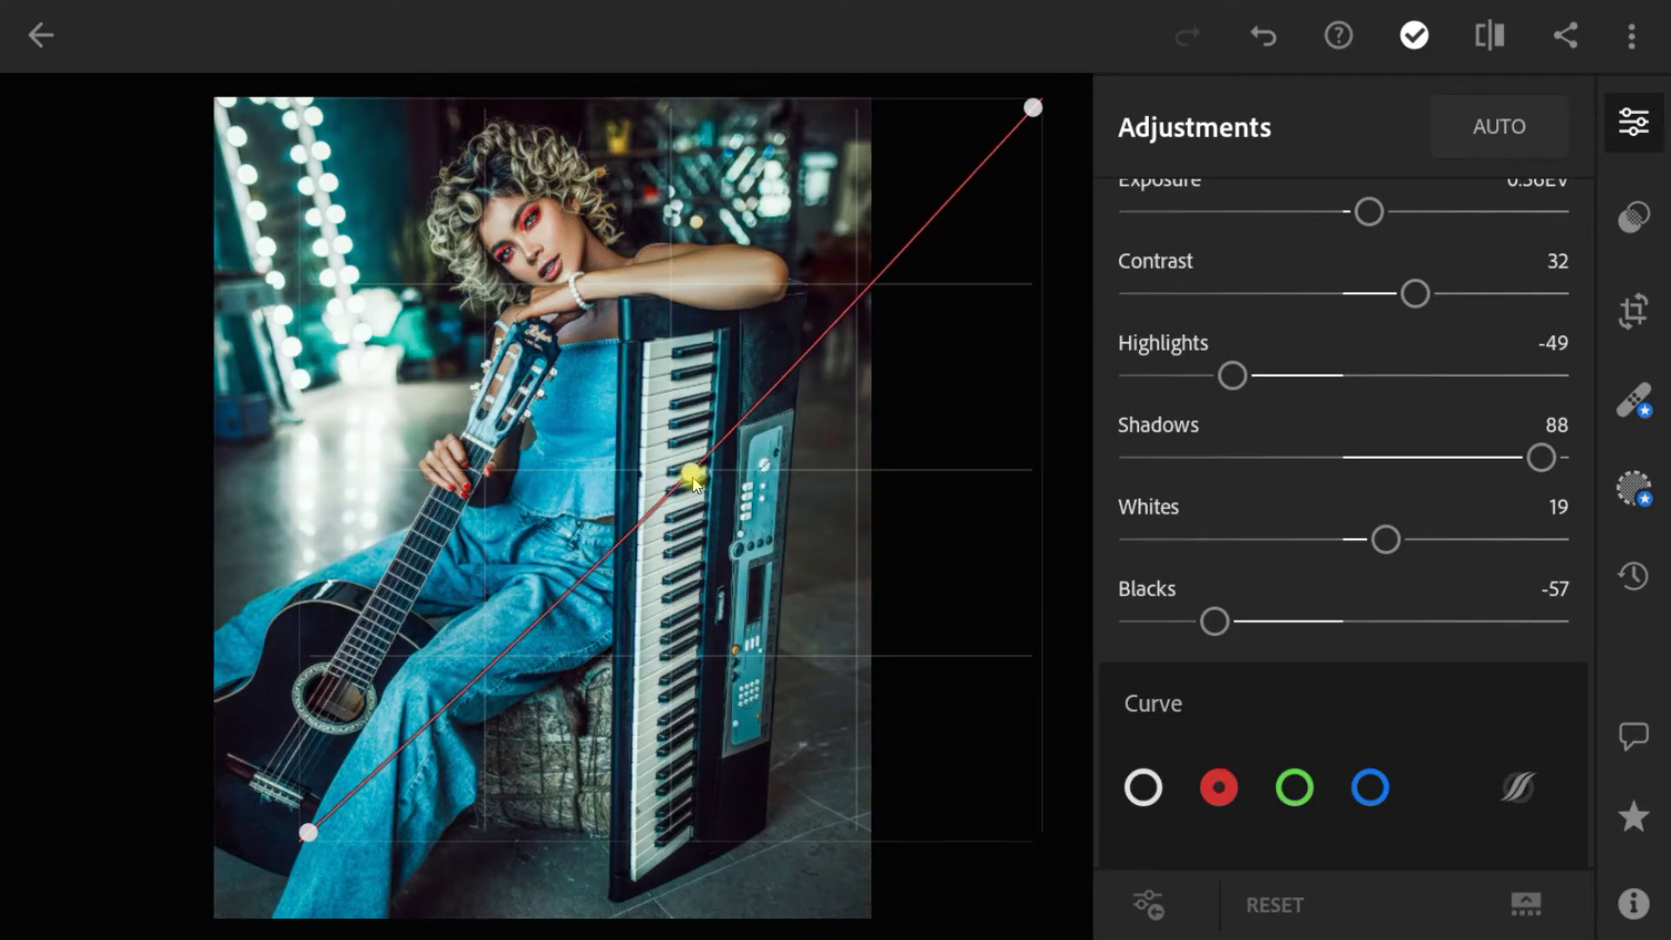
pyautogui.moveTo(495, 659); pyautogui.dragTo(484, 680)
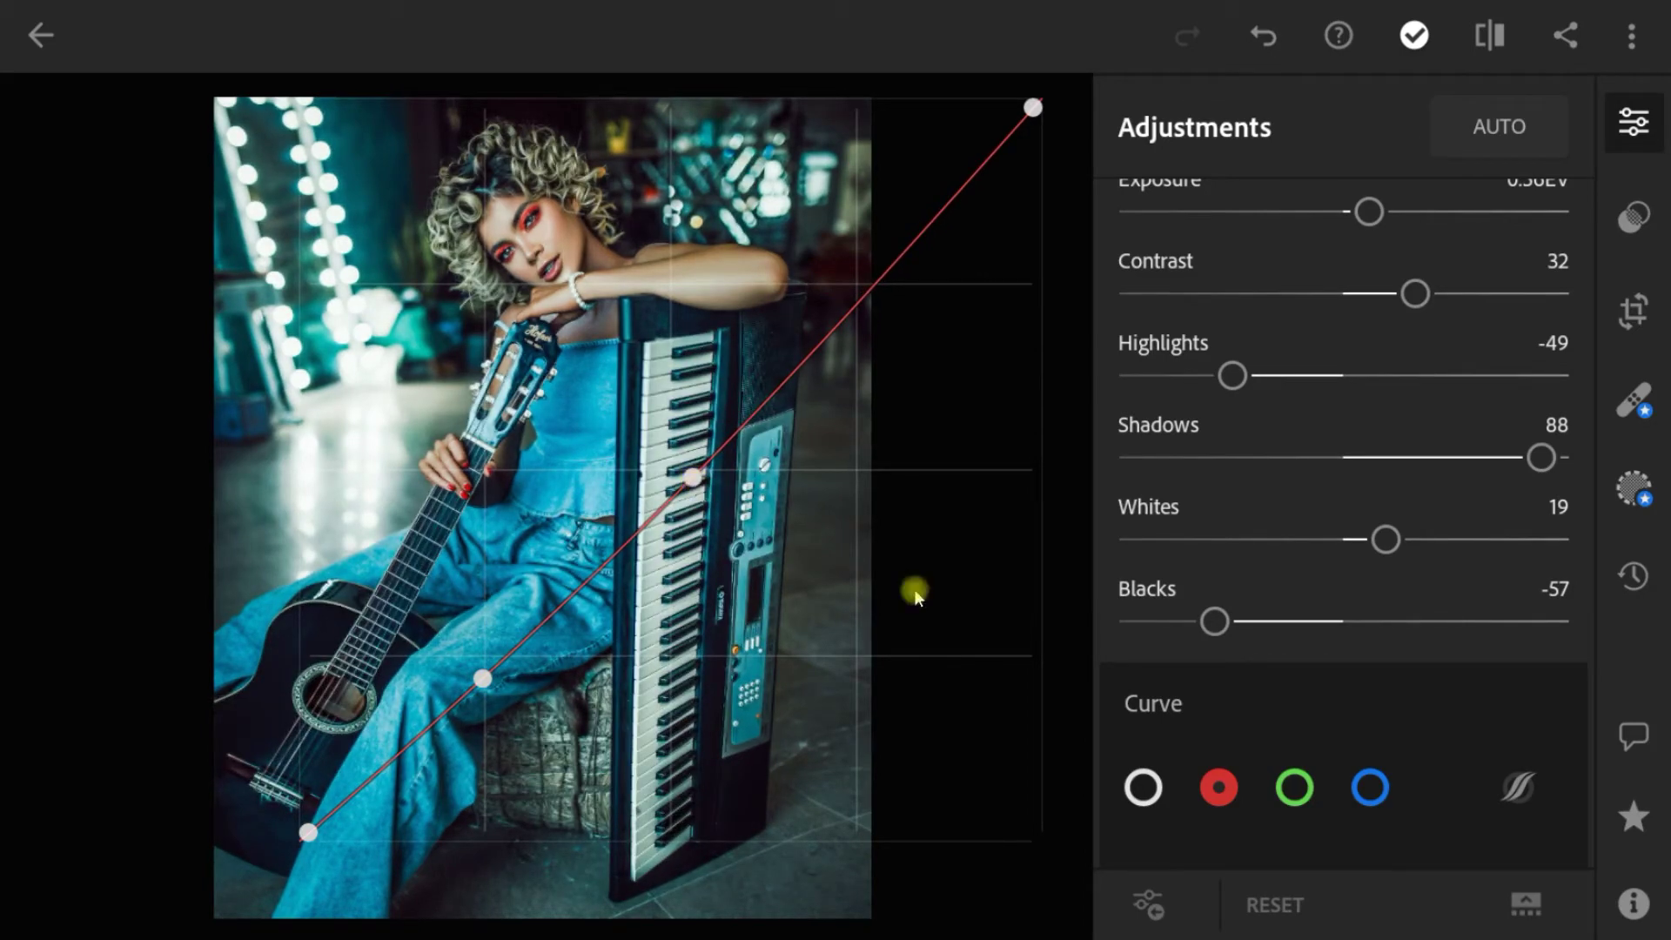
pyautogui.click(1294, 787)
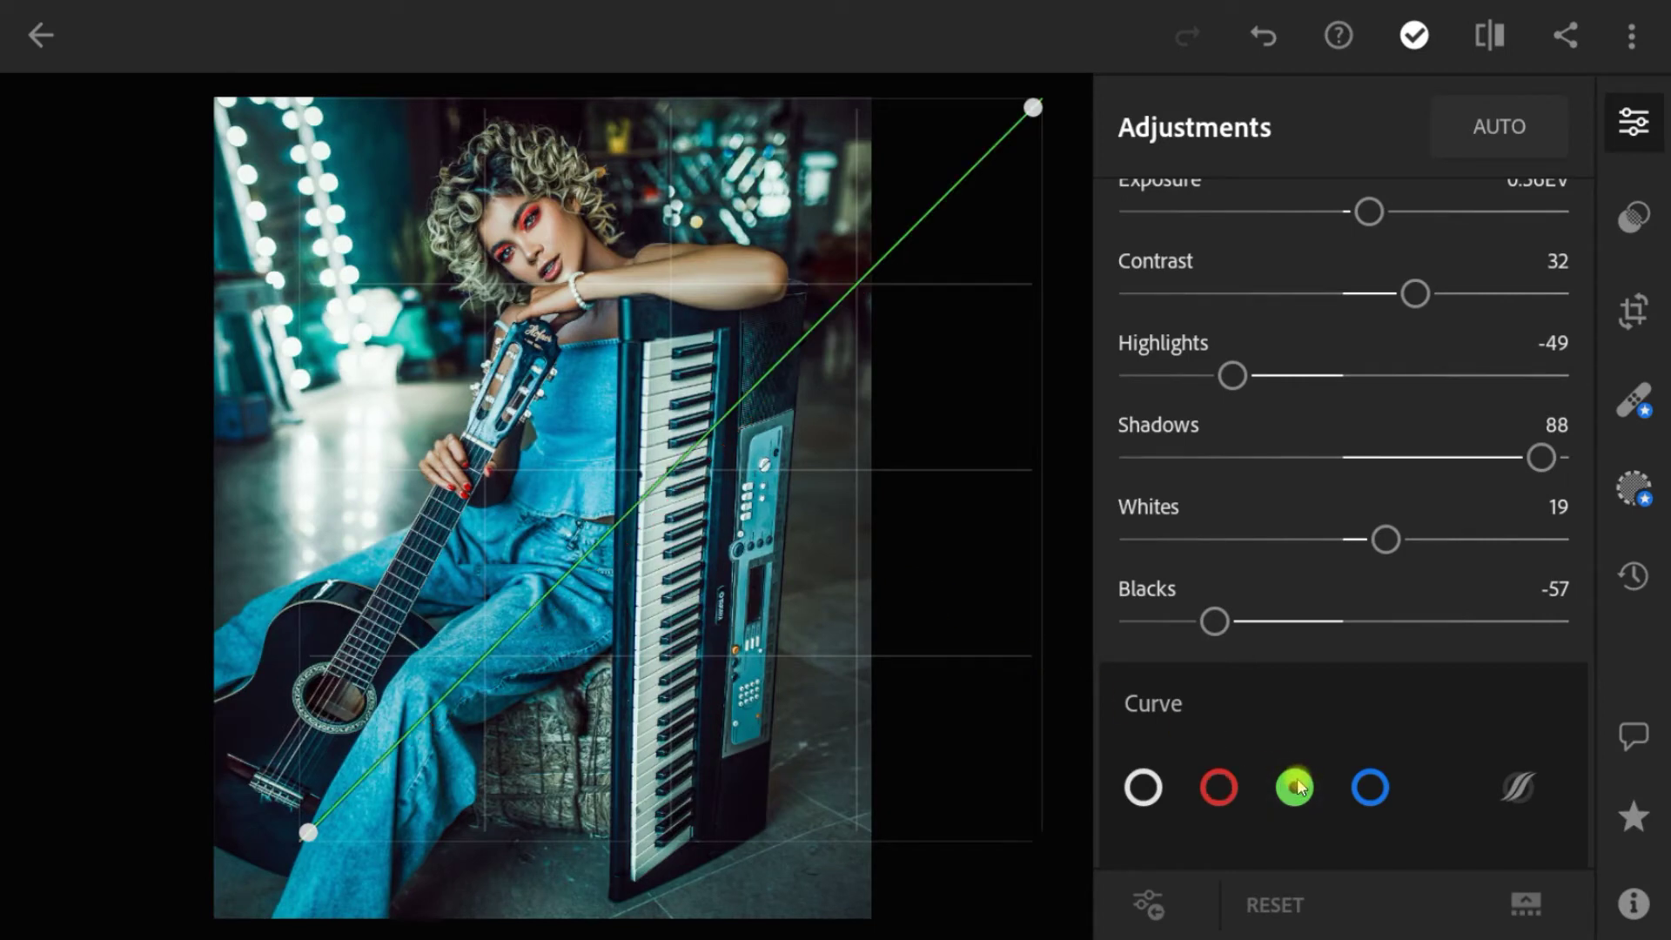
pyautogui.click(671, 474)
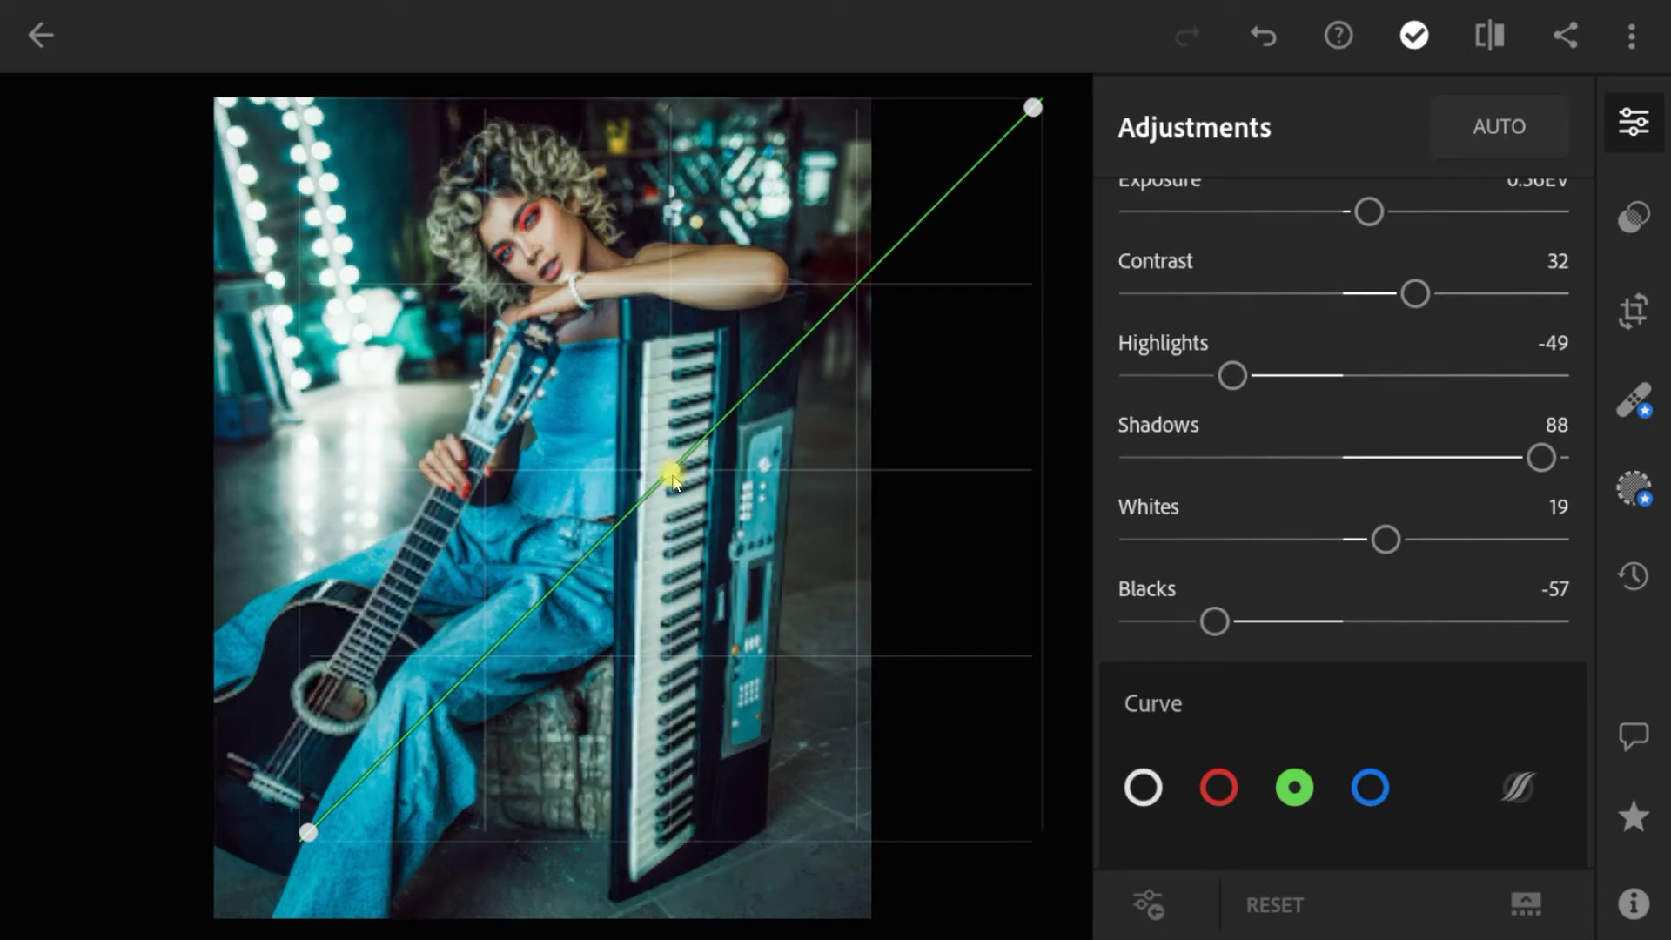
pyautogui.moveTo(485, 657); pyautogui.dragTo(501, 658)
pyautogui.click(1370, 788)
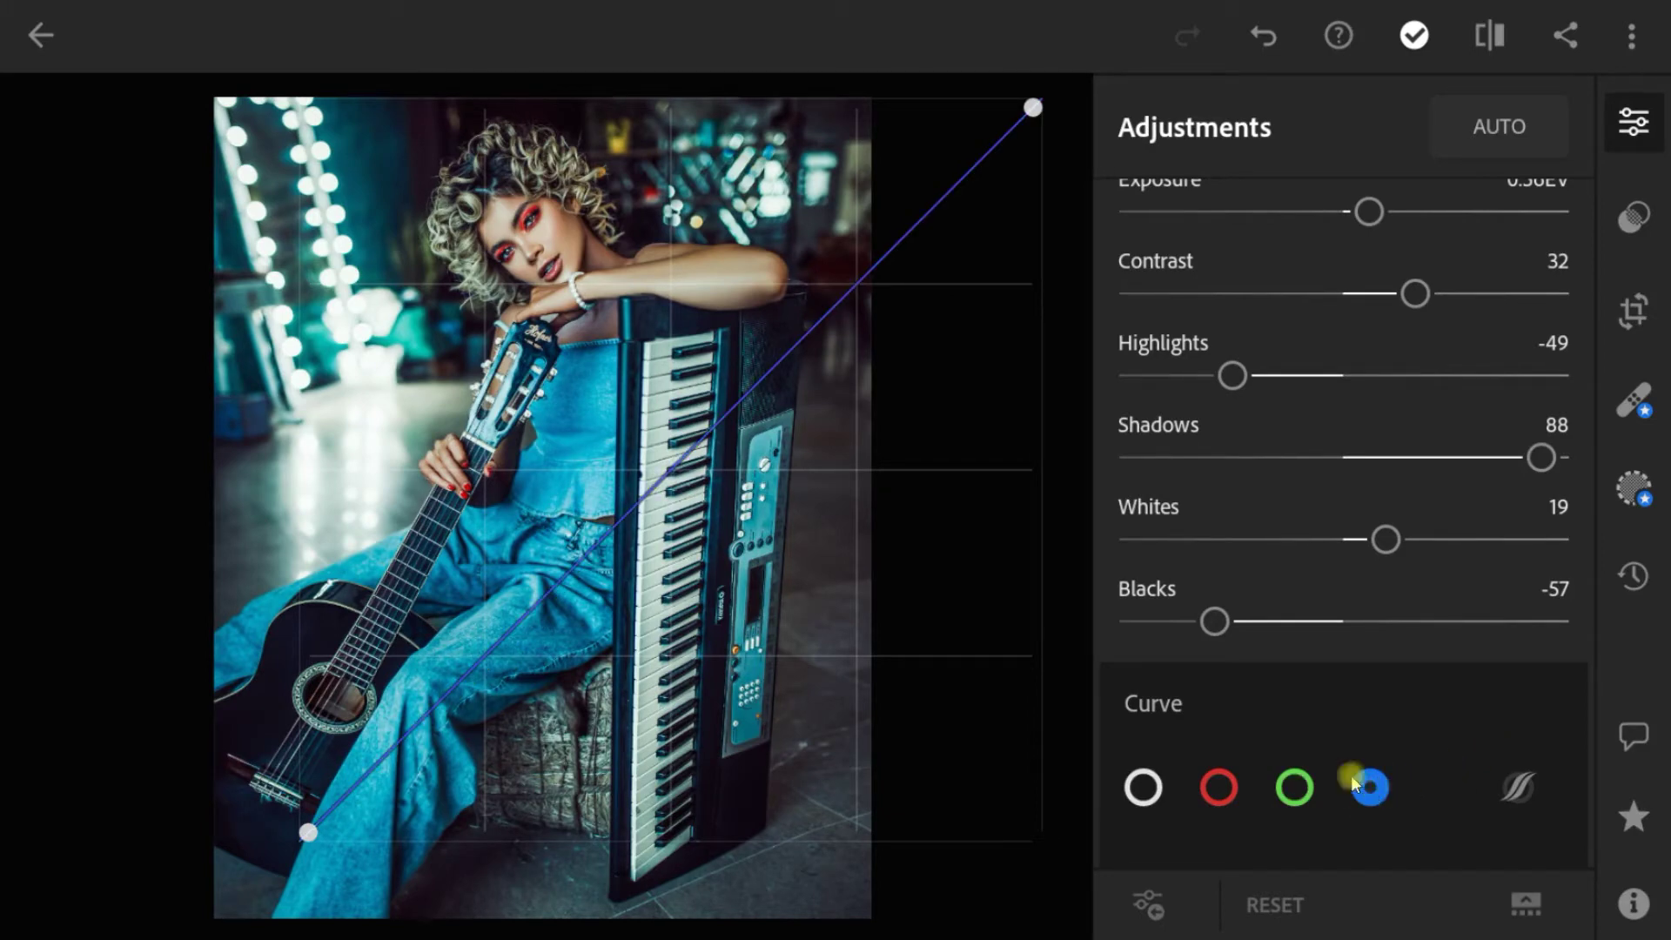
pyautogui.click(665, 465)
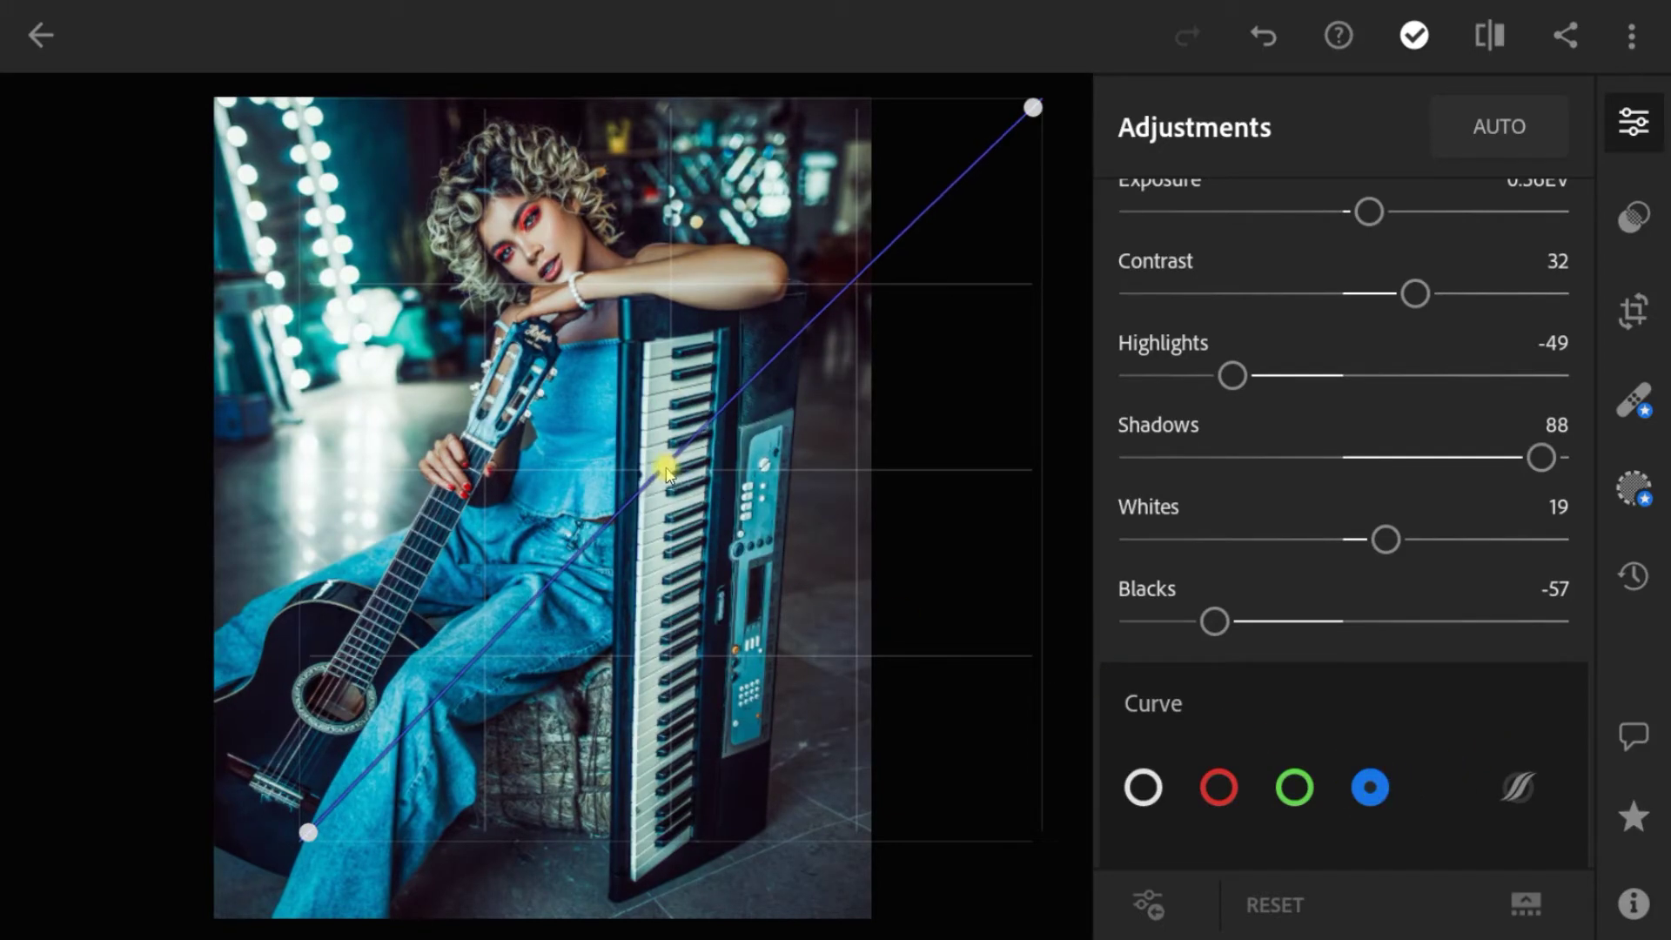
pyautogui.moveTo(485, 653); pyautogui.dragTo(486, 650)
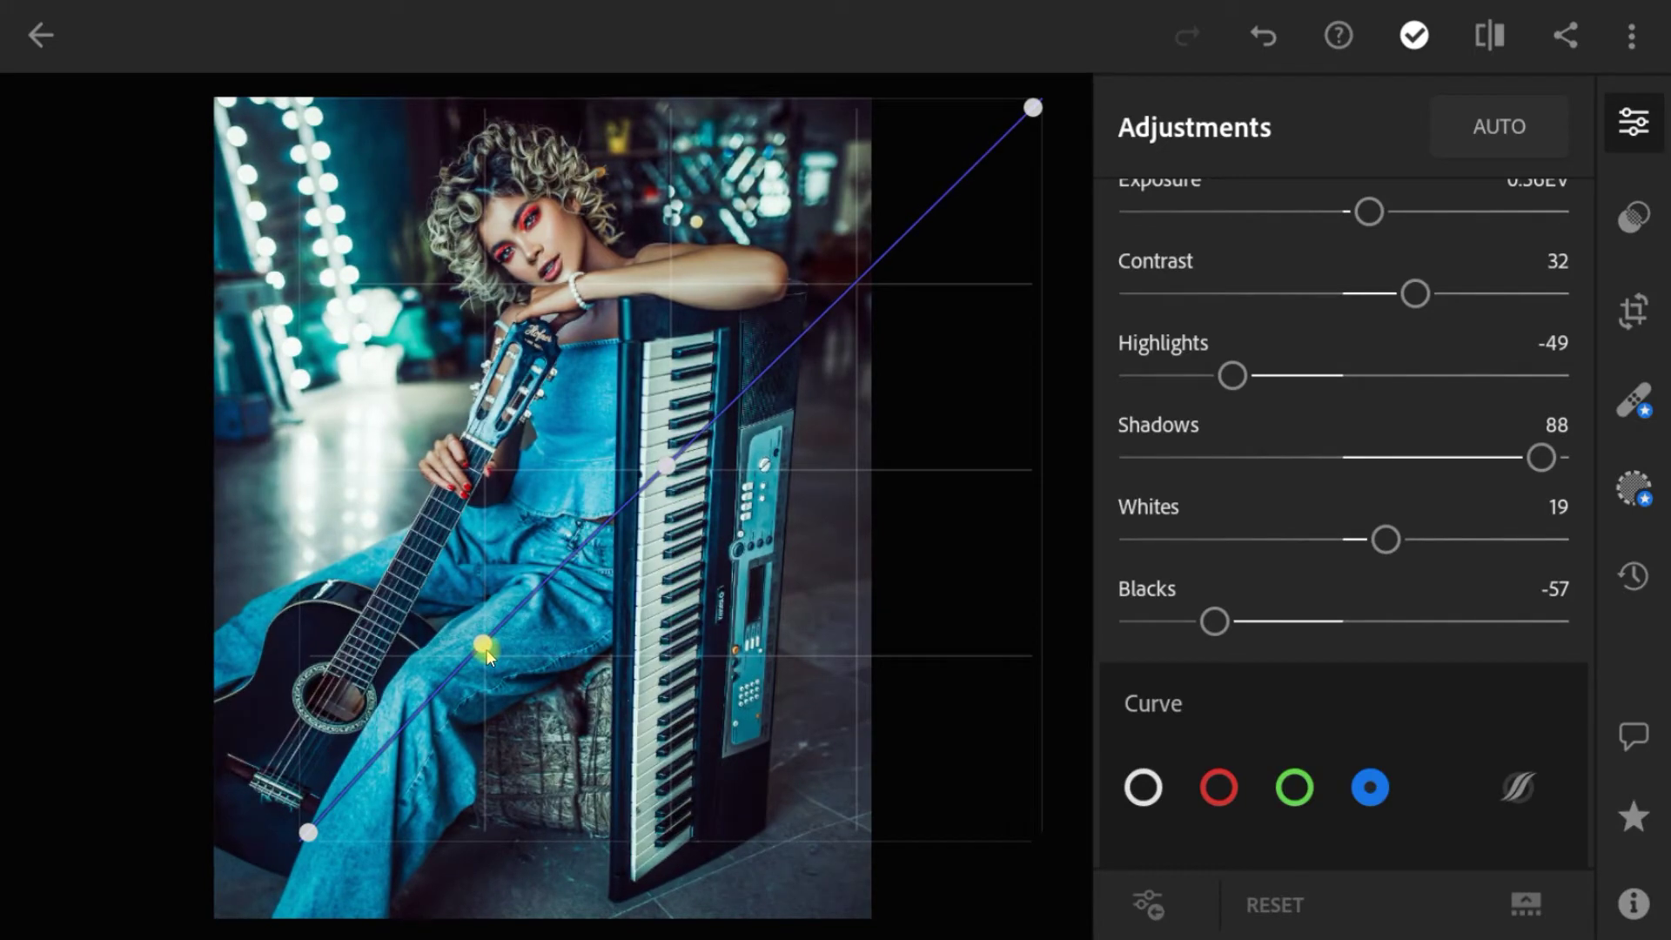
# Step: Set Color to Temp 4, Tint 28 and Vibrance 30
pyautogui.scroll(-5, 1312, 739)
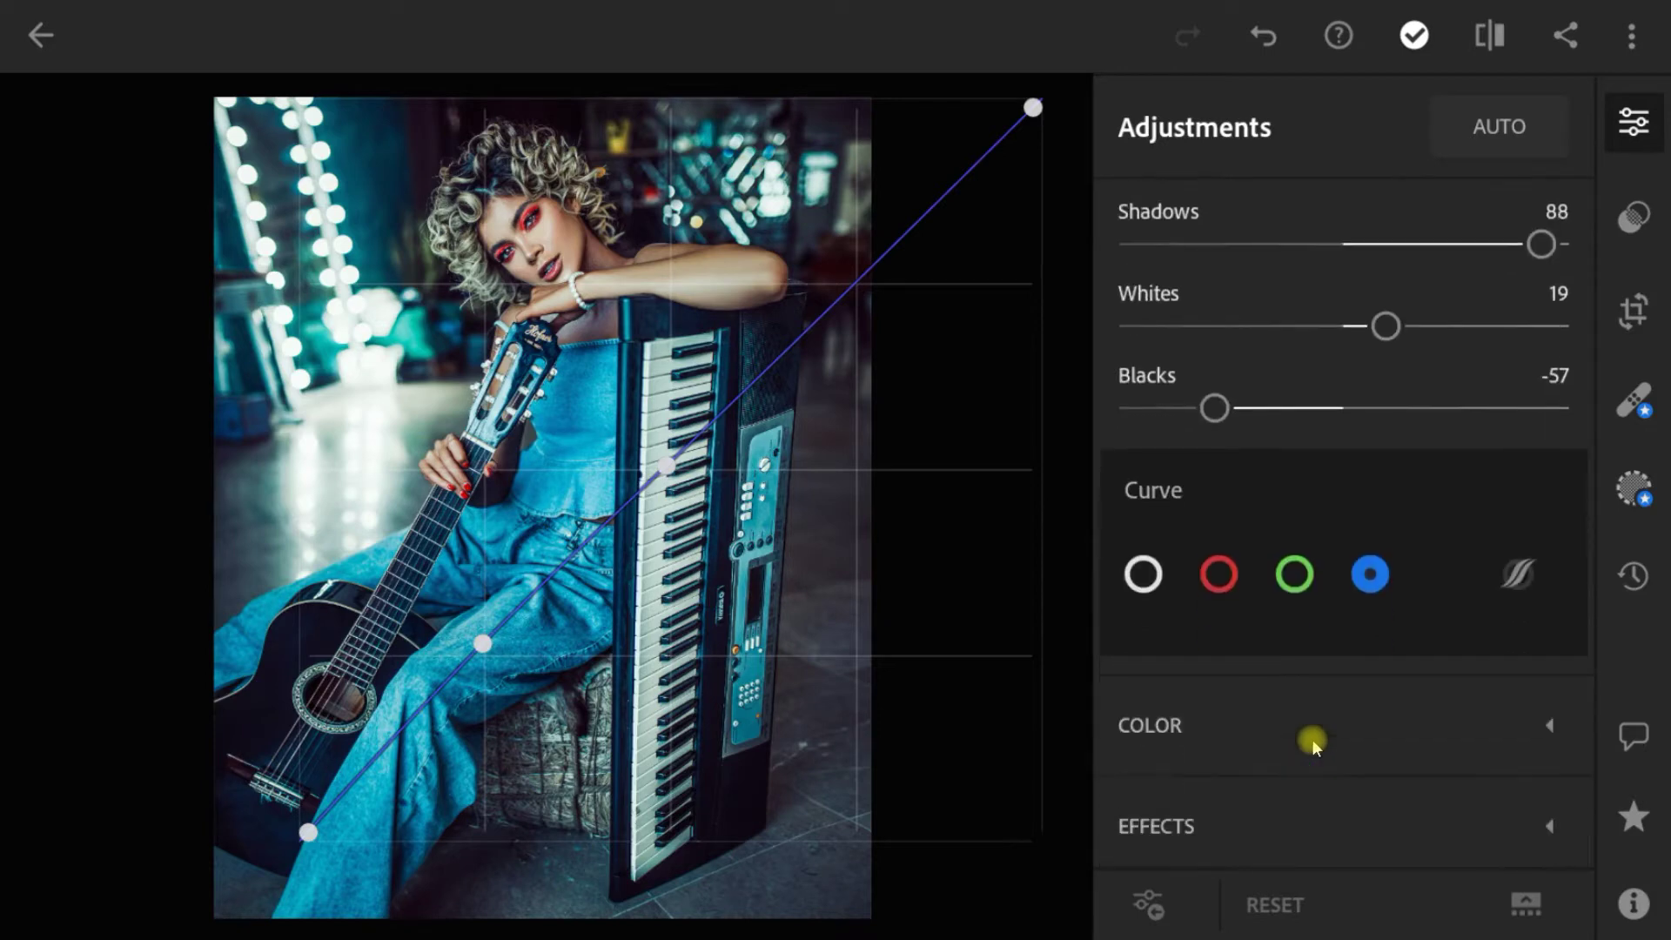
pyautogui.click(1277, 532)
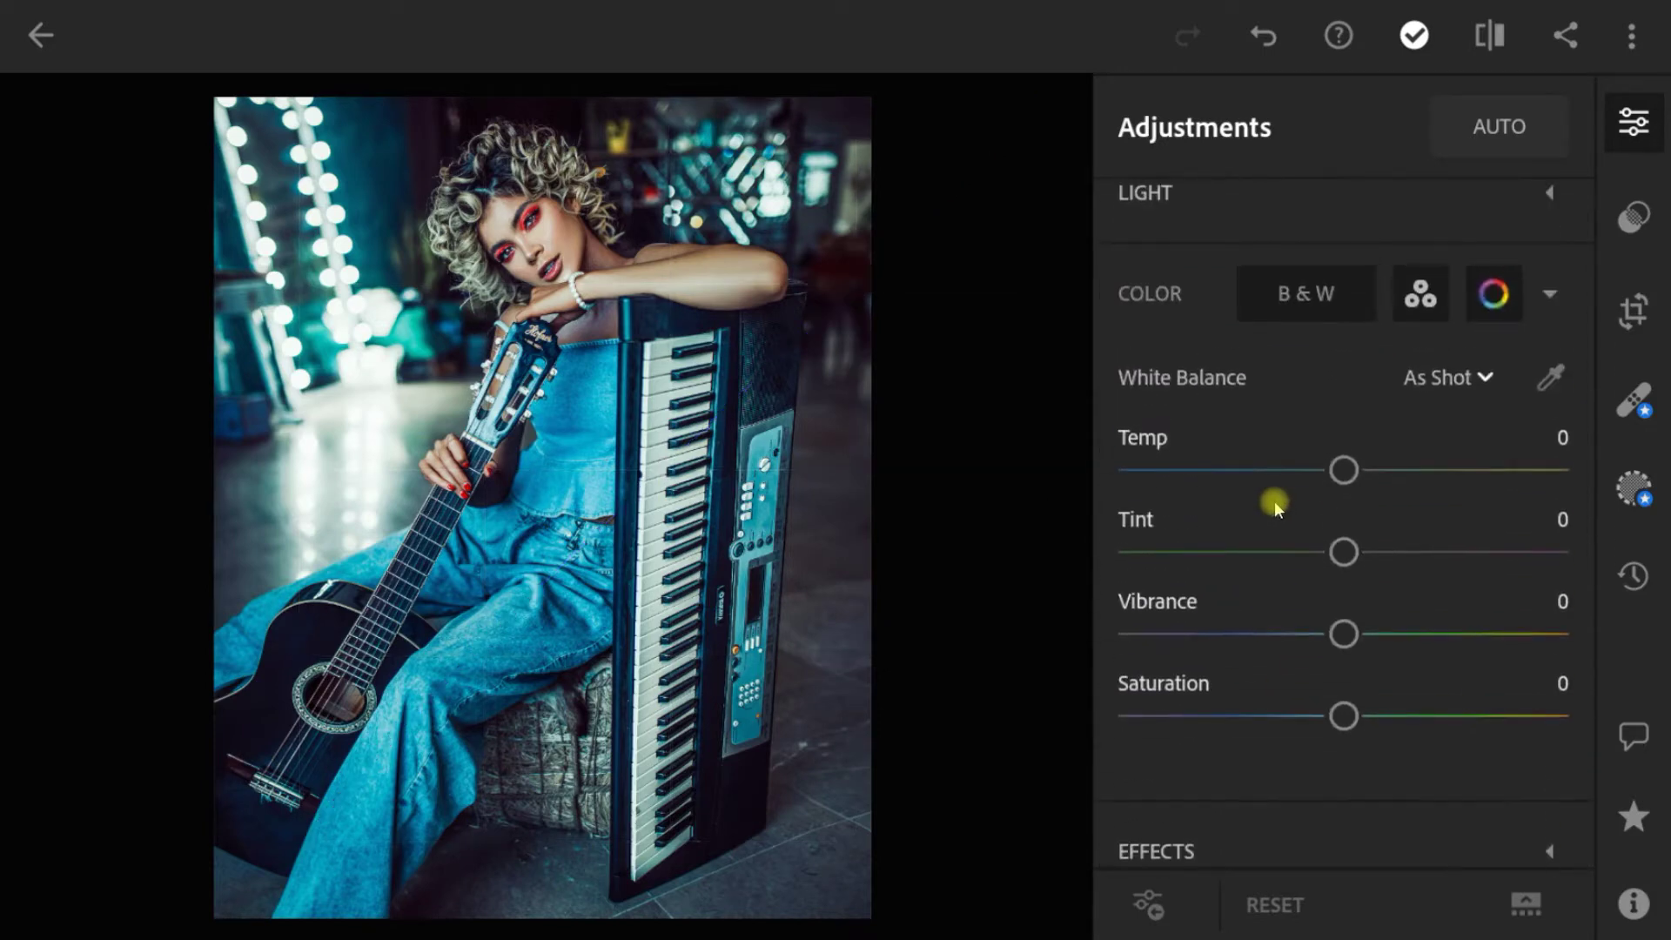
pyautogui.moveTo(1342, 471)
pyautogui.mouseDown()
pyautogui.moveTo(1364, 472)
pyautogui.moveTo(1350, 479)
pyautogui.mouseUp()
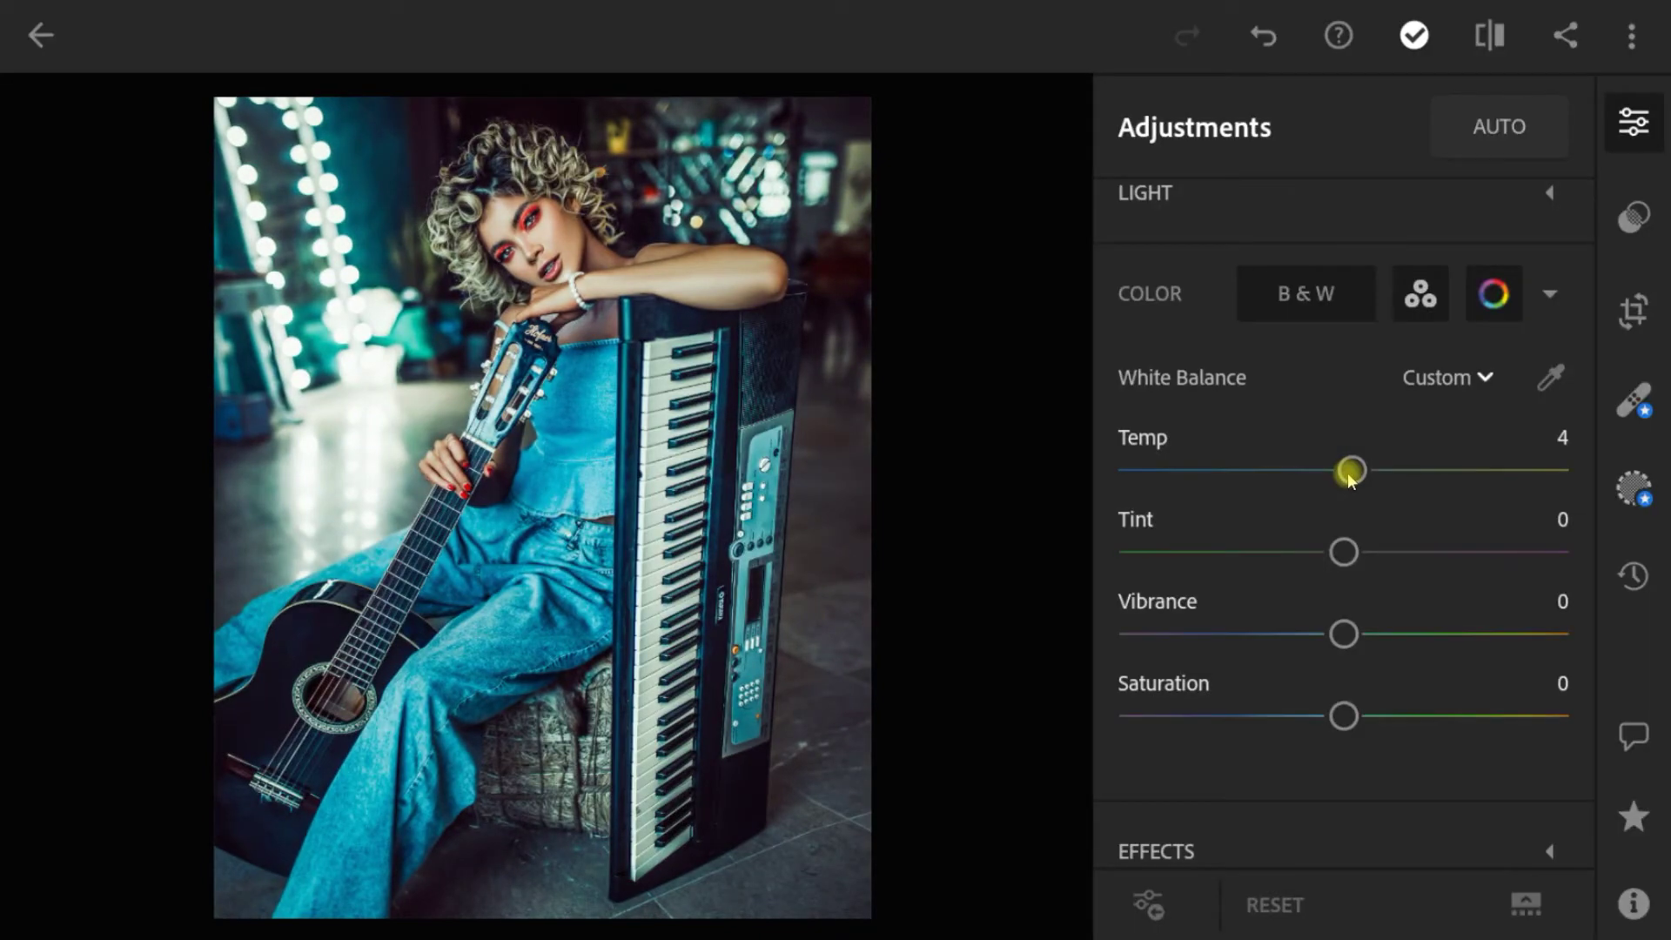
pyautogui.moveTo(1342, 552); pyautogui.dragTo(1408, 557)
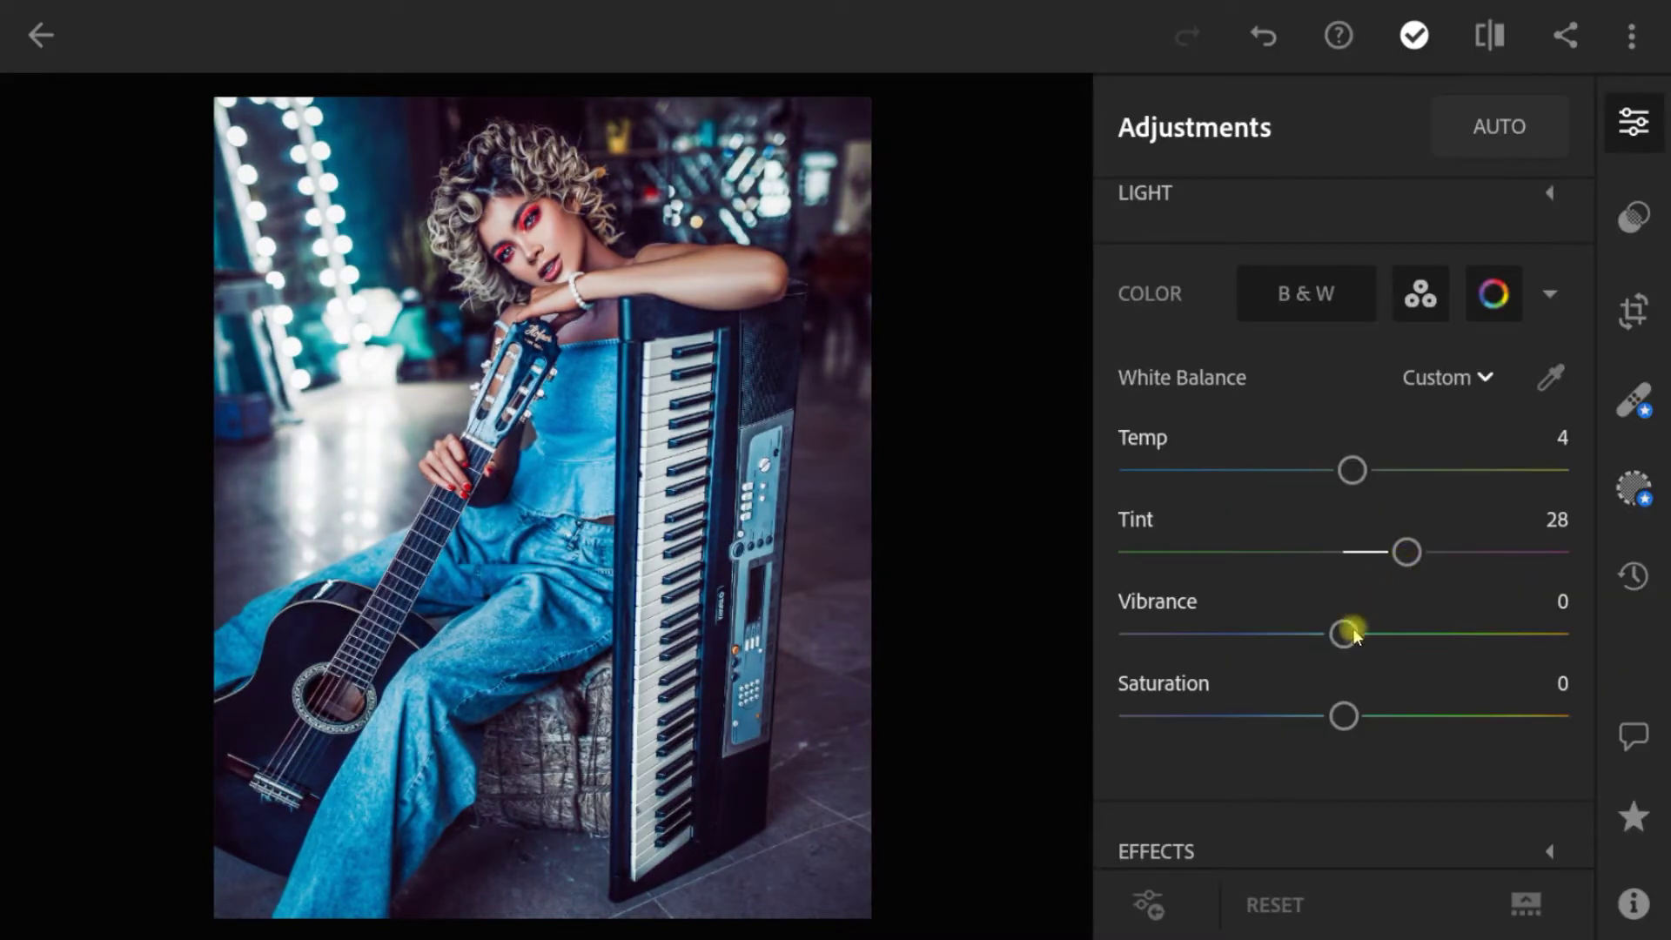
pyautogui.moveTo(1350, 641); pyautogui.dragTo(1416, 644)
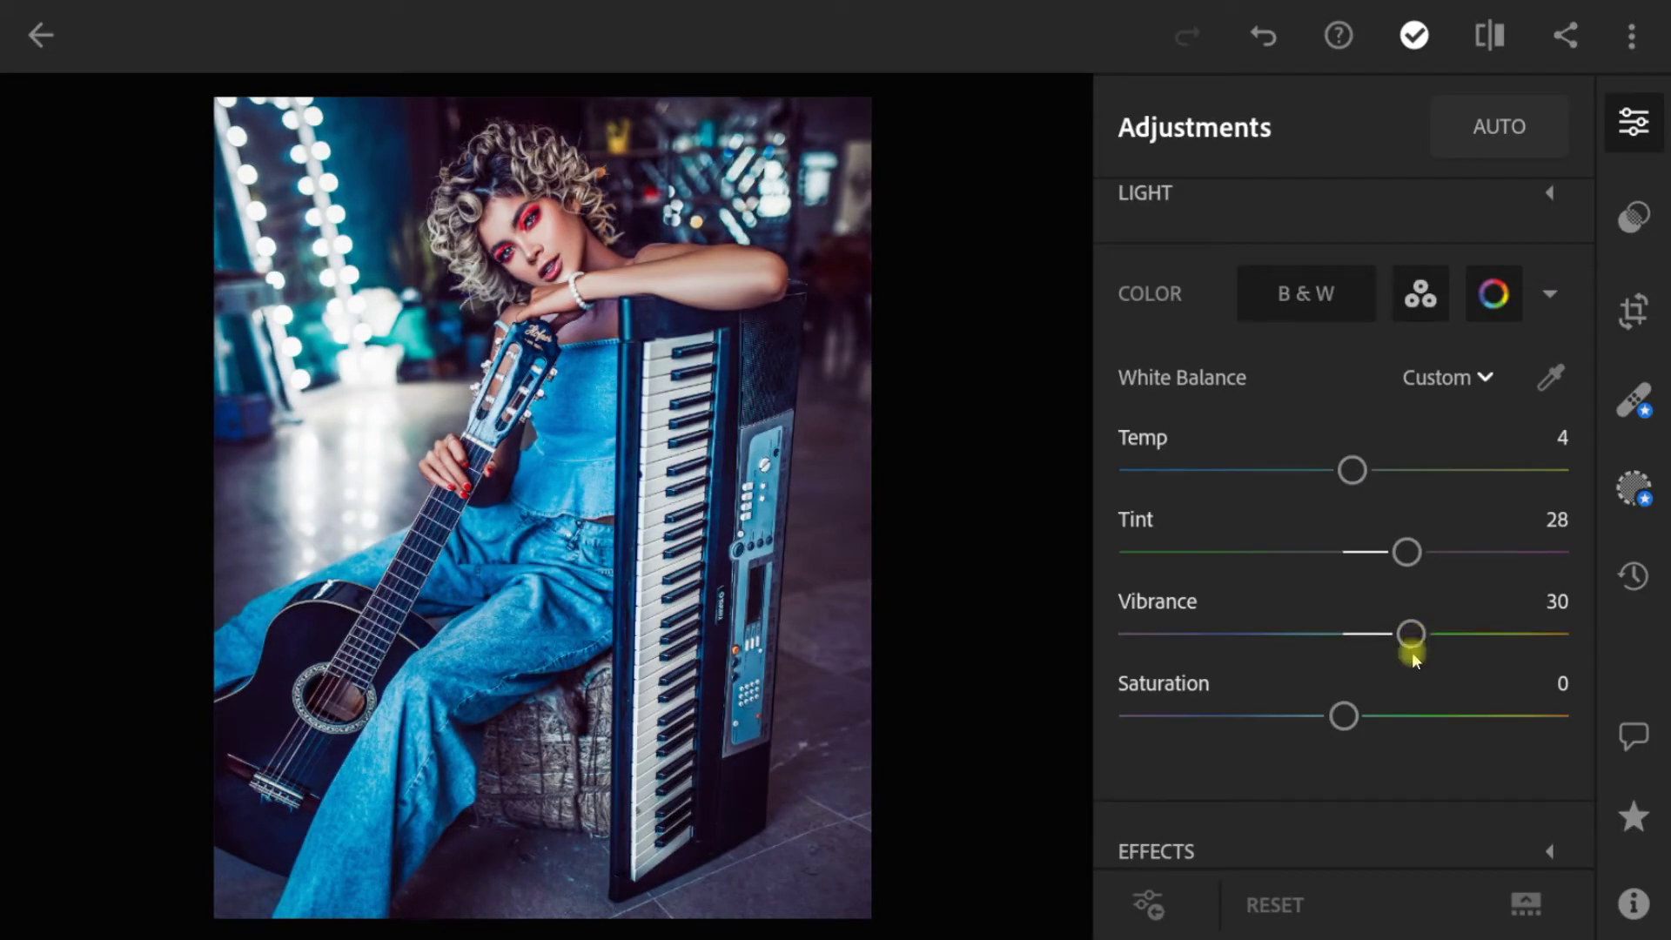
pyautogui.click(1323, 841)
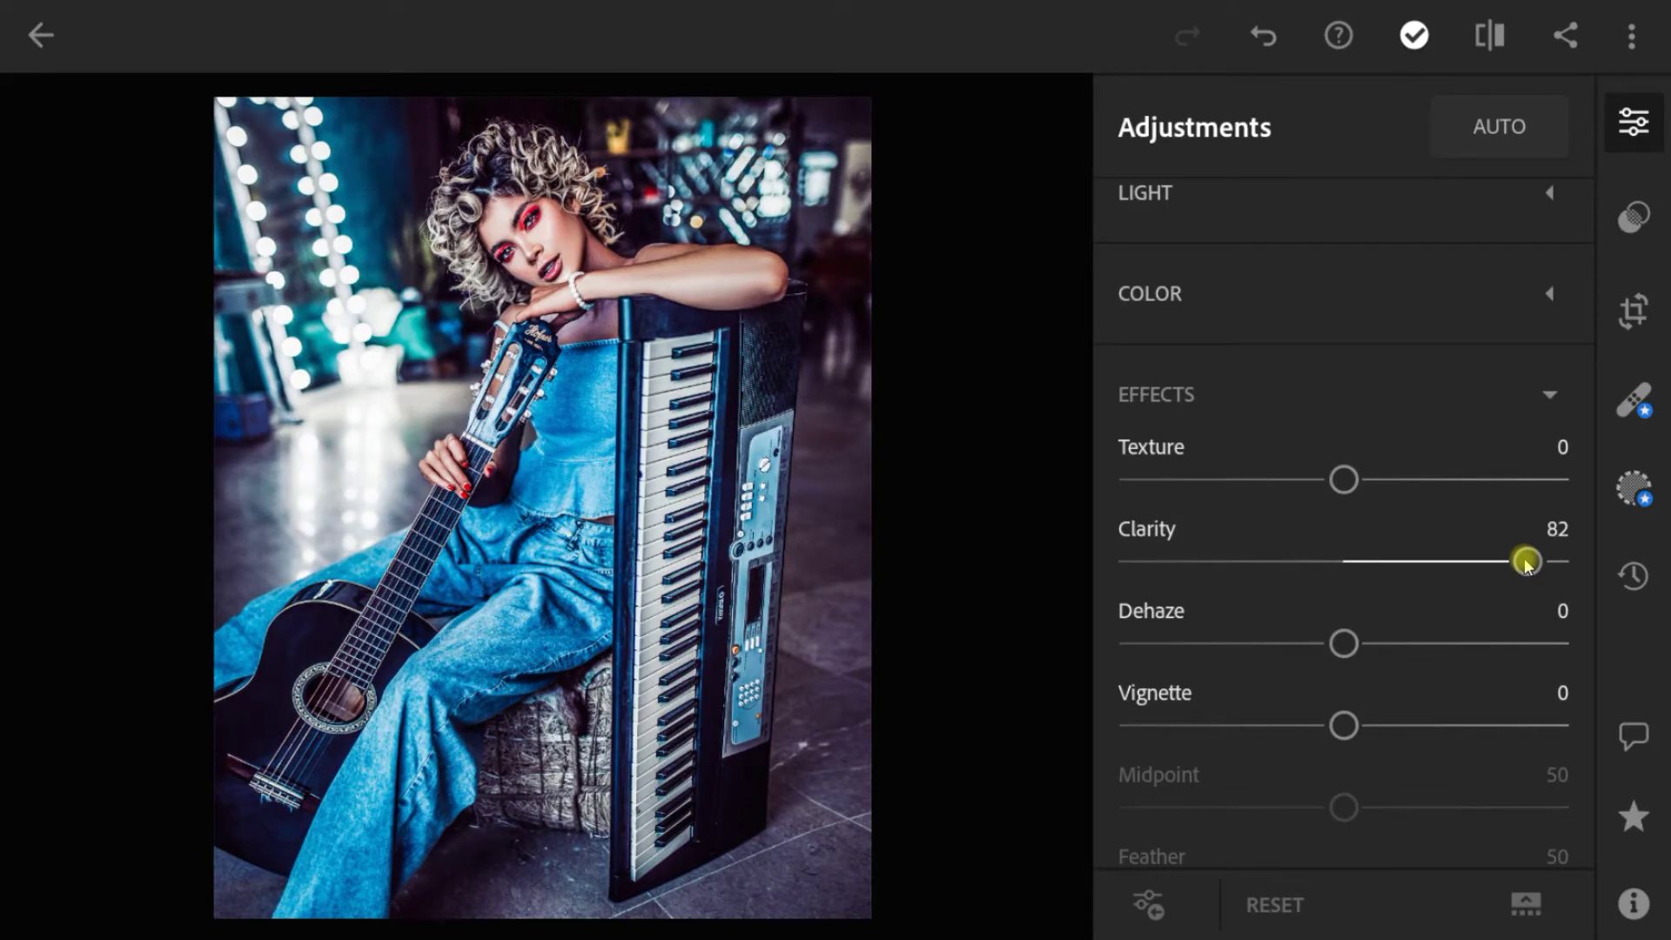
# Step: Set Clarity 82 and Dehaze 21, and add a -11 vignette
pyautogui.moveTo(1344, 643); pyautogui.dragTo(1392, 643)
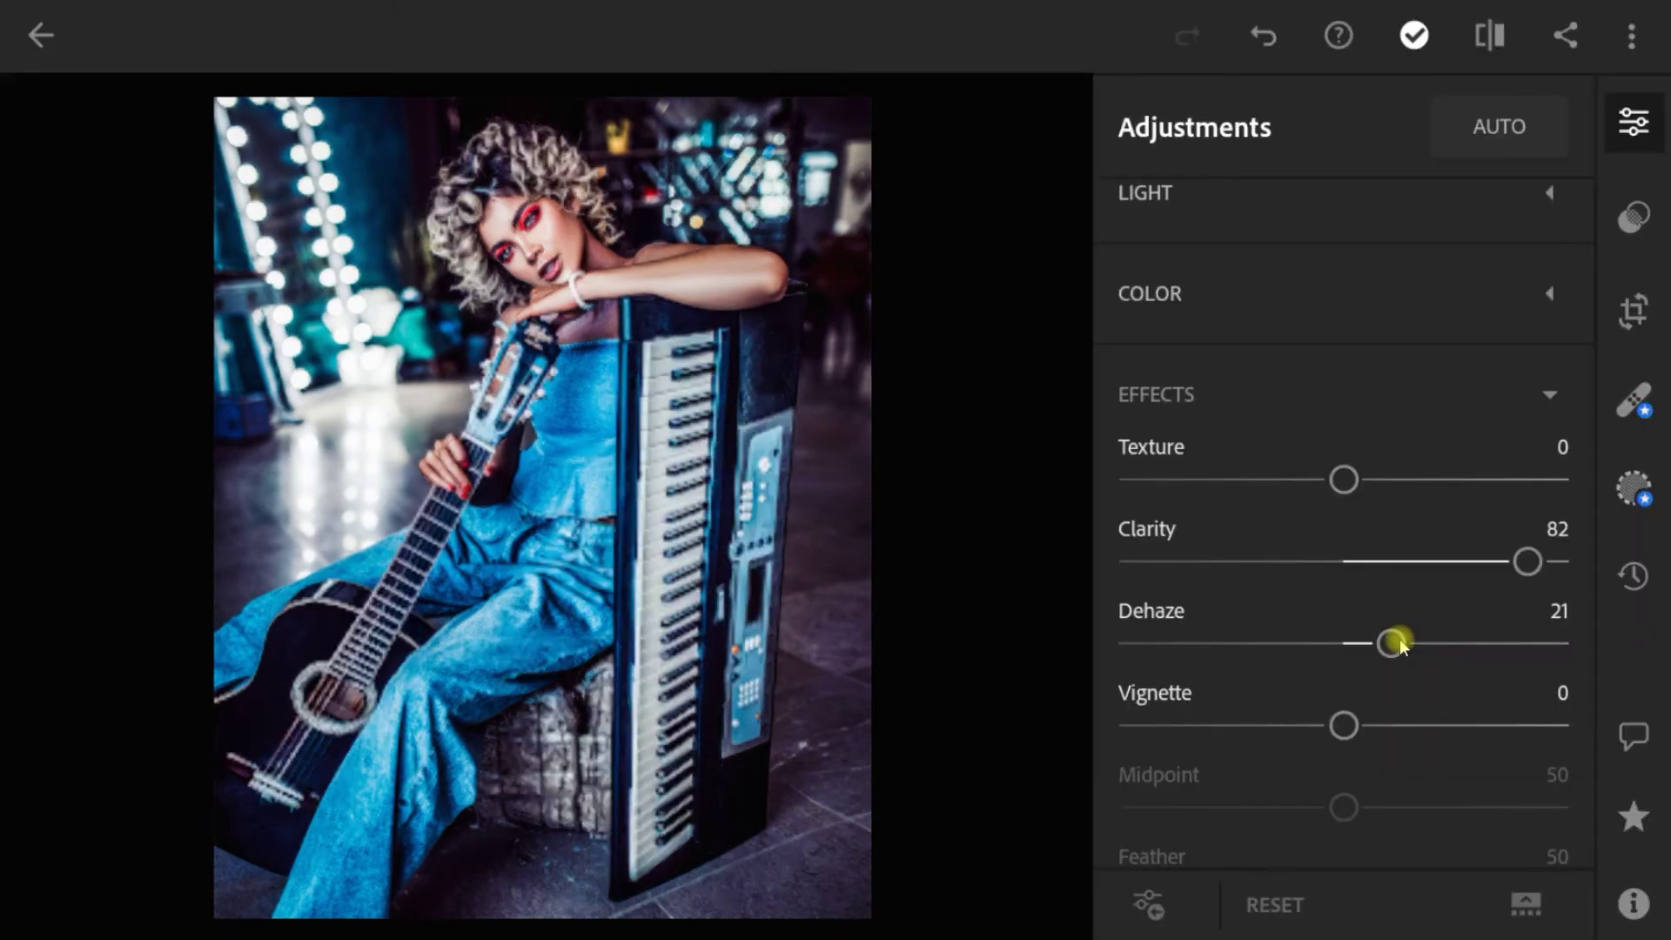
pyautogui.moveTo(1341, 727); pyautogui.dragTo(1321, 727)
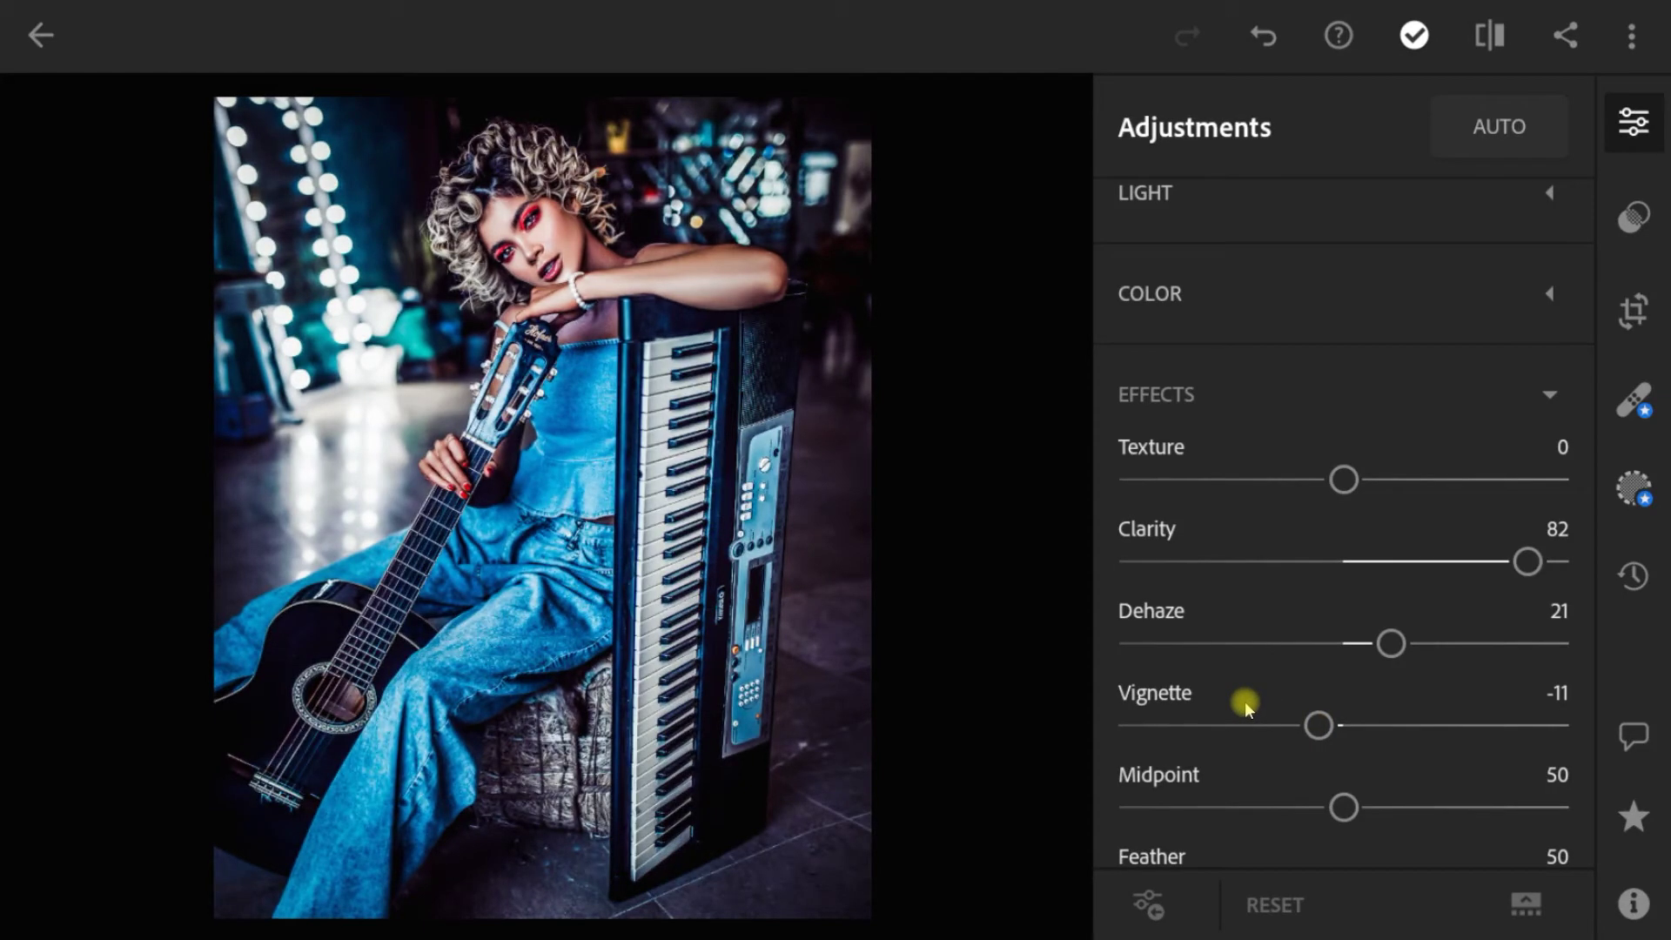
pyautogui.scroll(-10, 1244, 700)
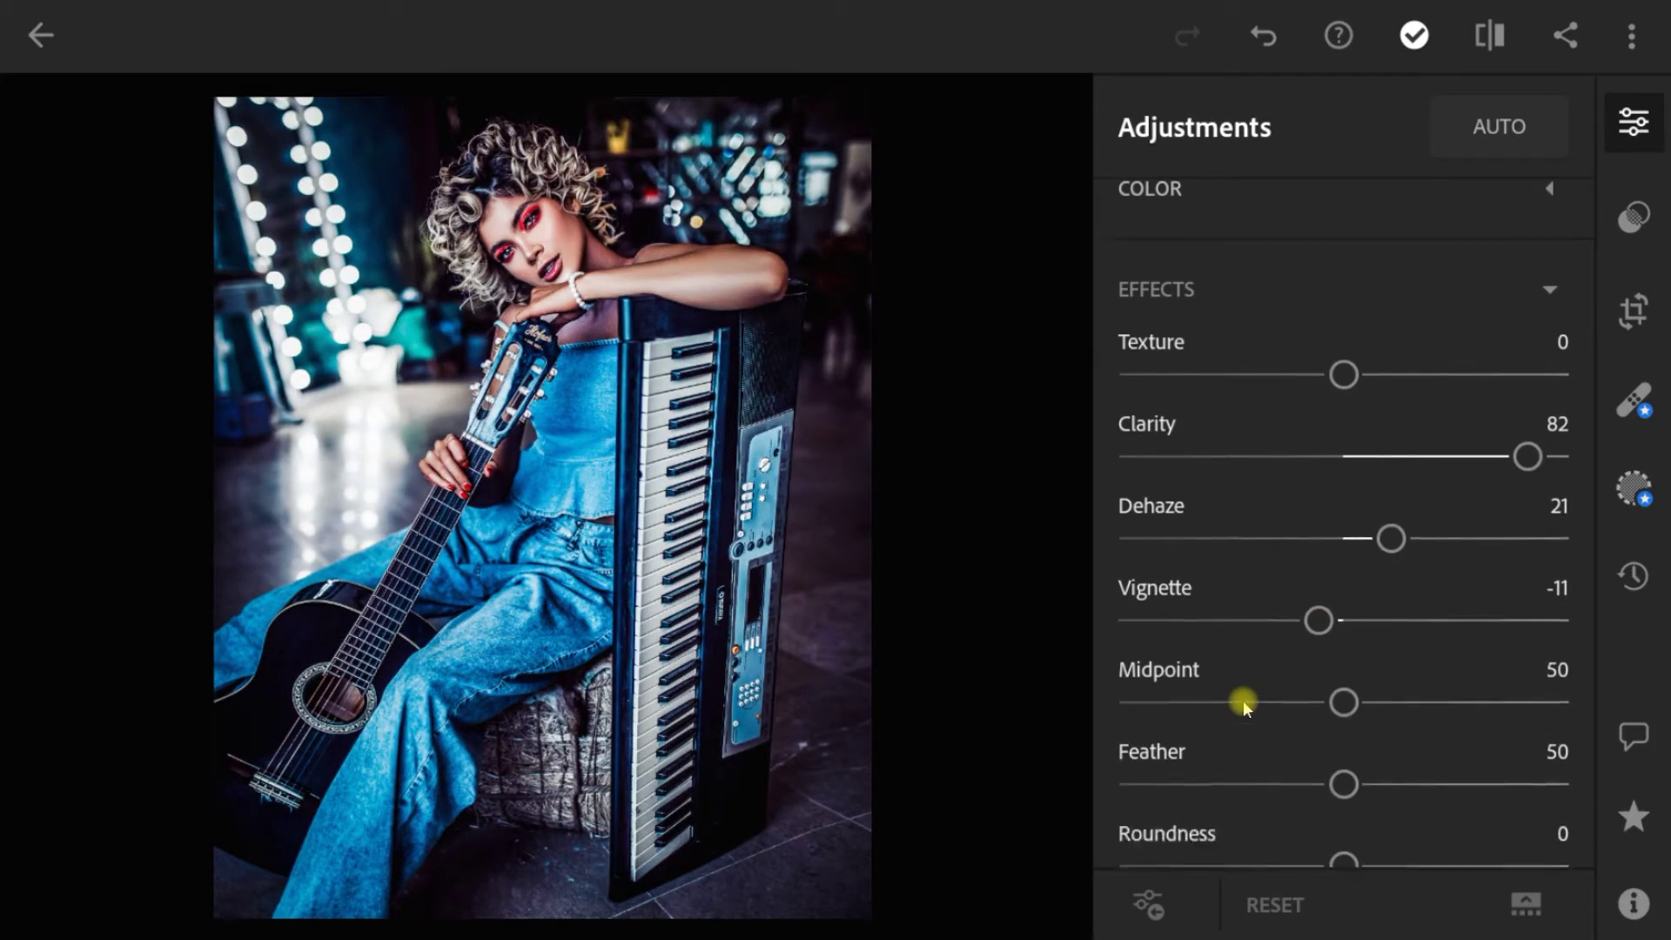
# Step: Set Detail to Sharpening 55, Noise Reduction 16 and Color Noise Reduction 67
pyautogui.click(1251, 620)
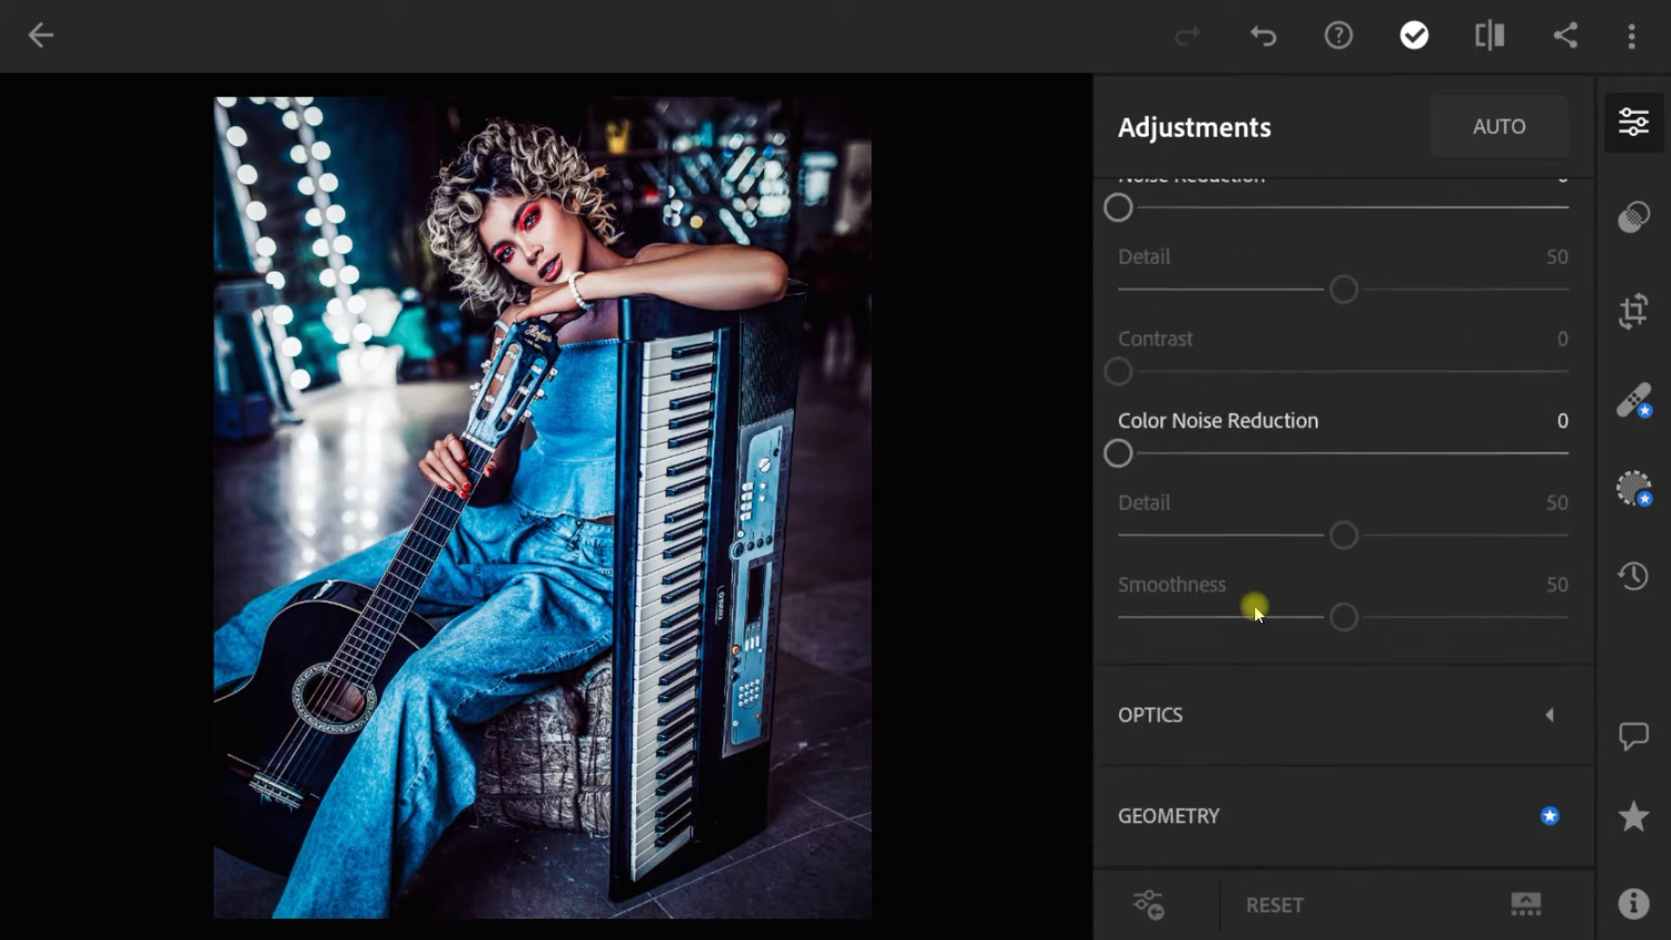
pyautogui.scroll(5, 1255, 604)
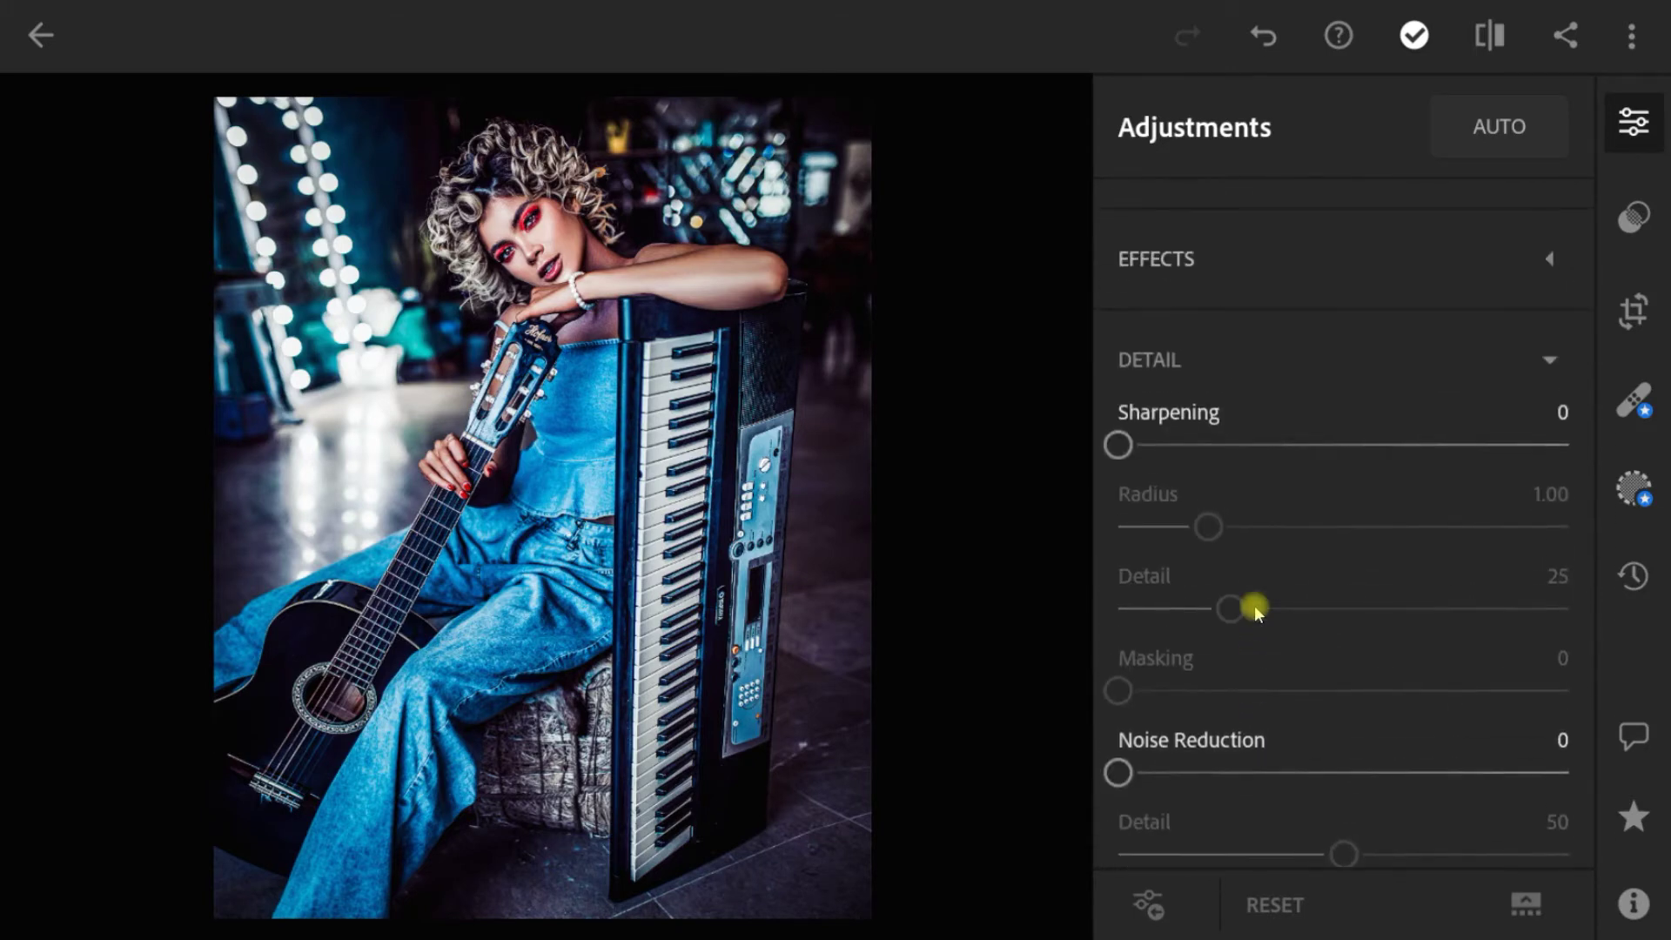
pyautogui.moveTo(1133, 451); pyautogui.dragTo(1286, 454)
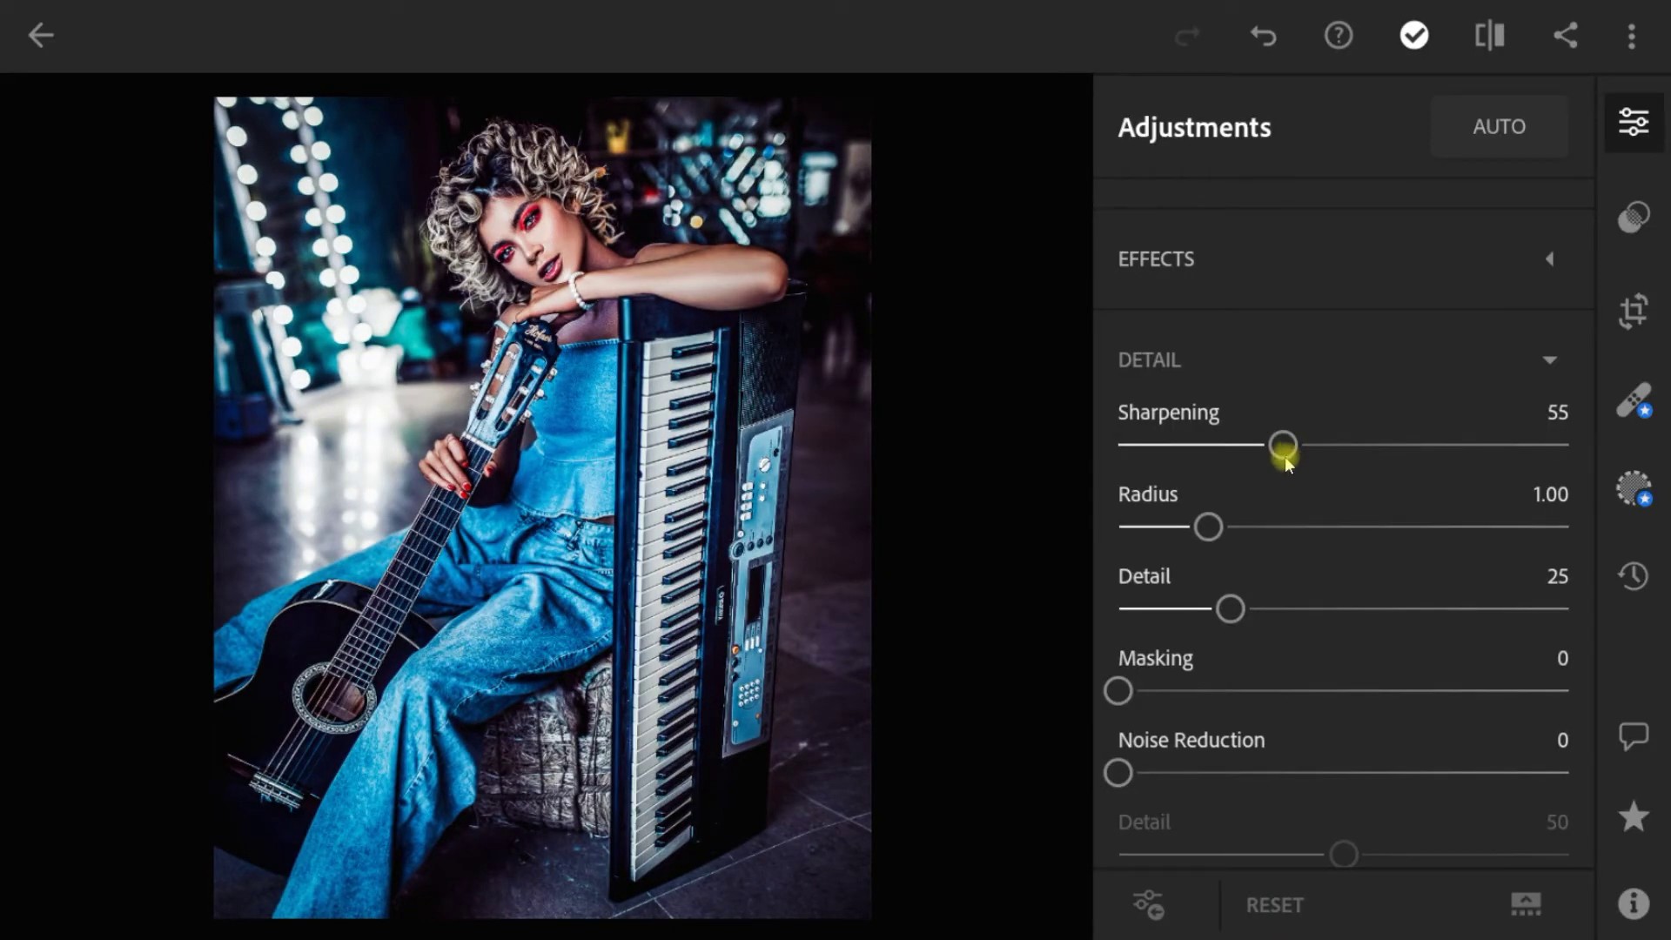
pyautogui.moveTo(1119, 772); pyautogui.dragTo(1203, 770)
pyautogui.scroll(-1, 1203, 770)
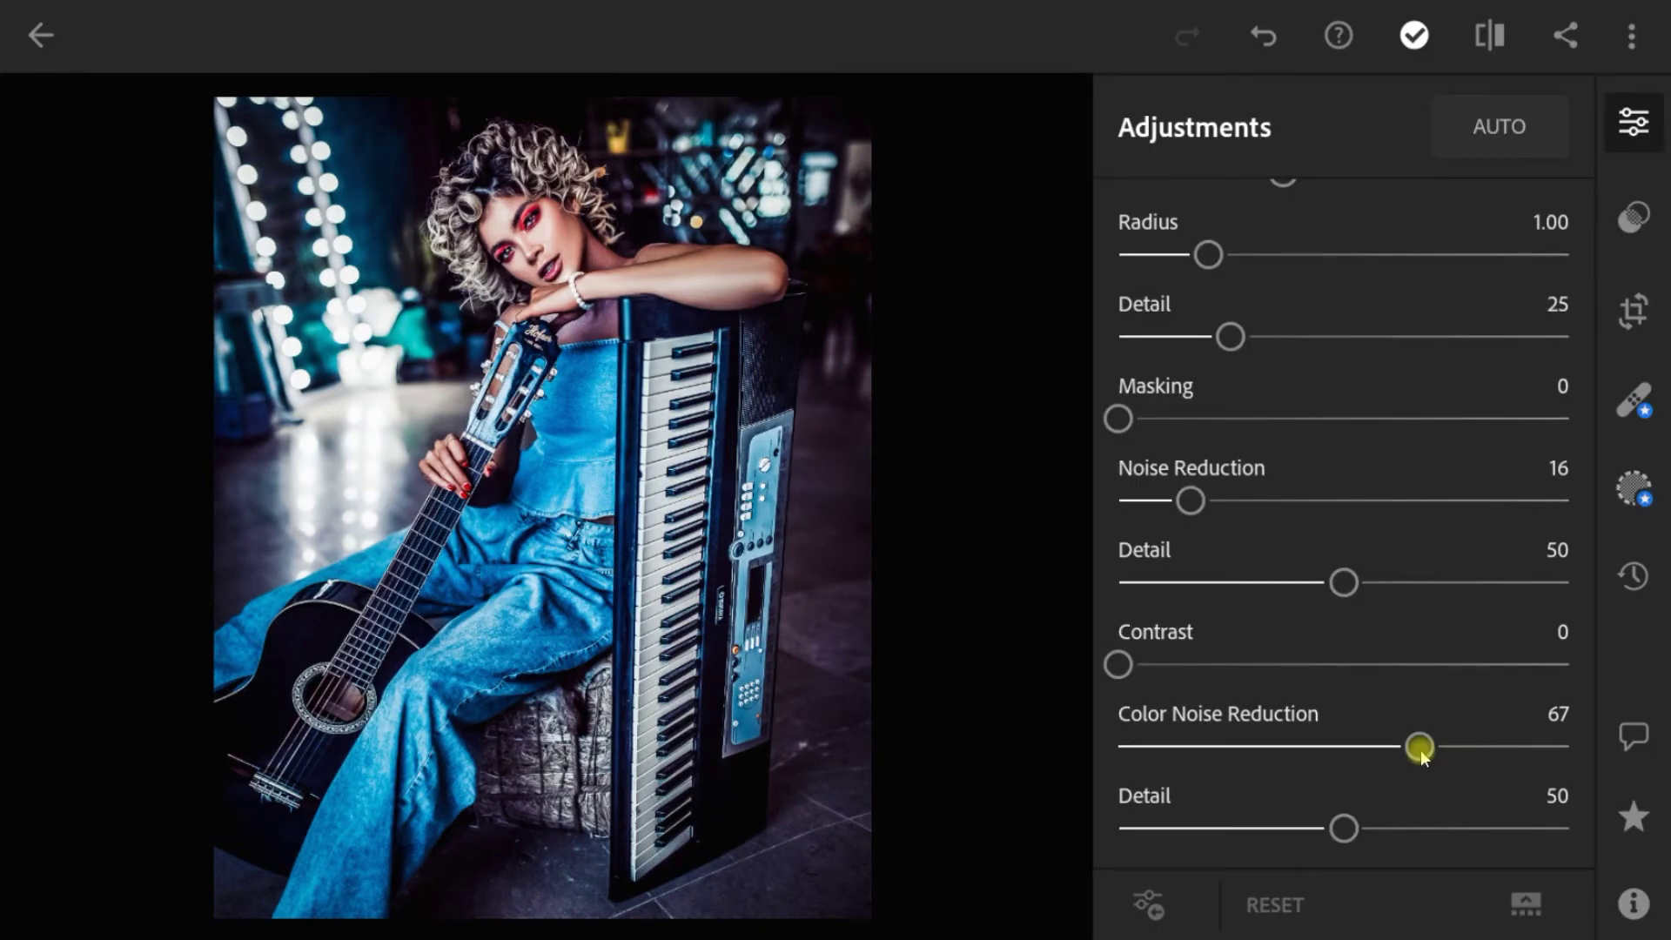
# Step: Compare the edited portrait with the original twice, then copy its edit settings
pyautogui.click(1489, 34)
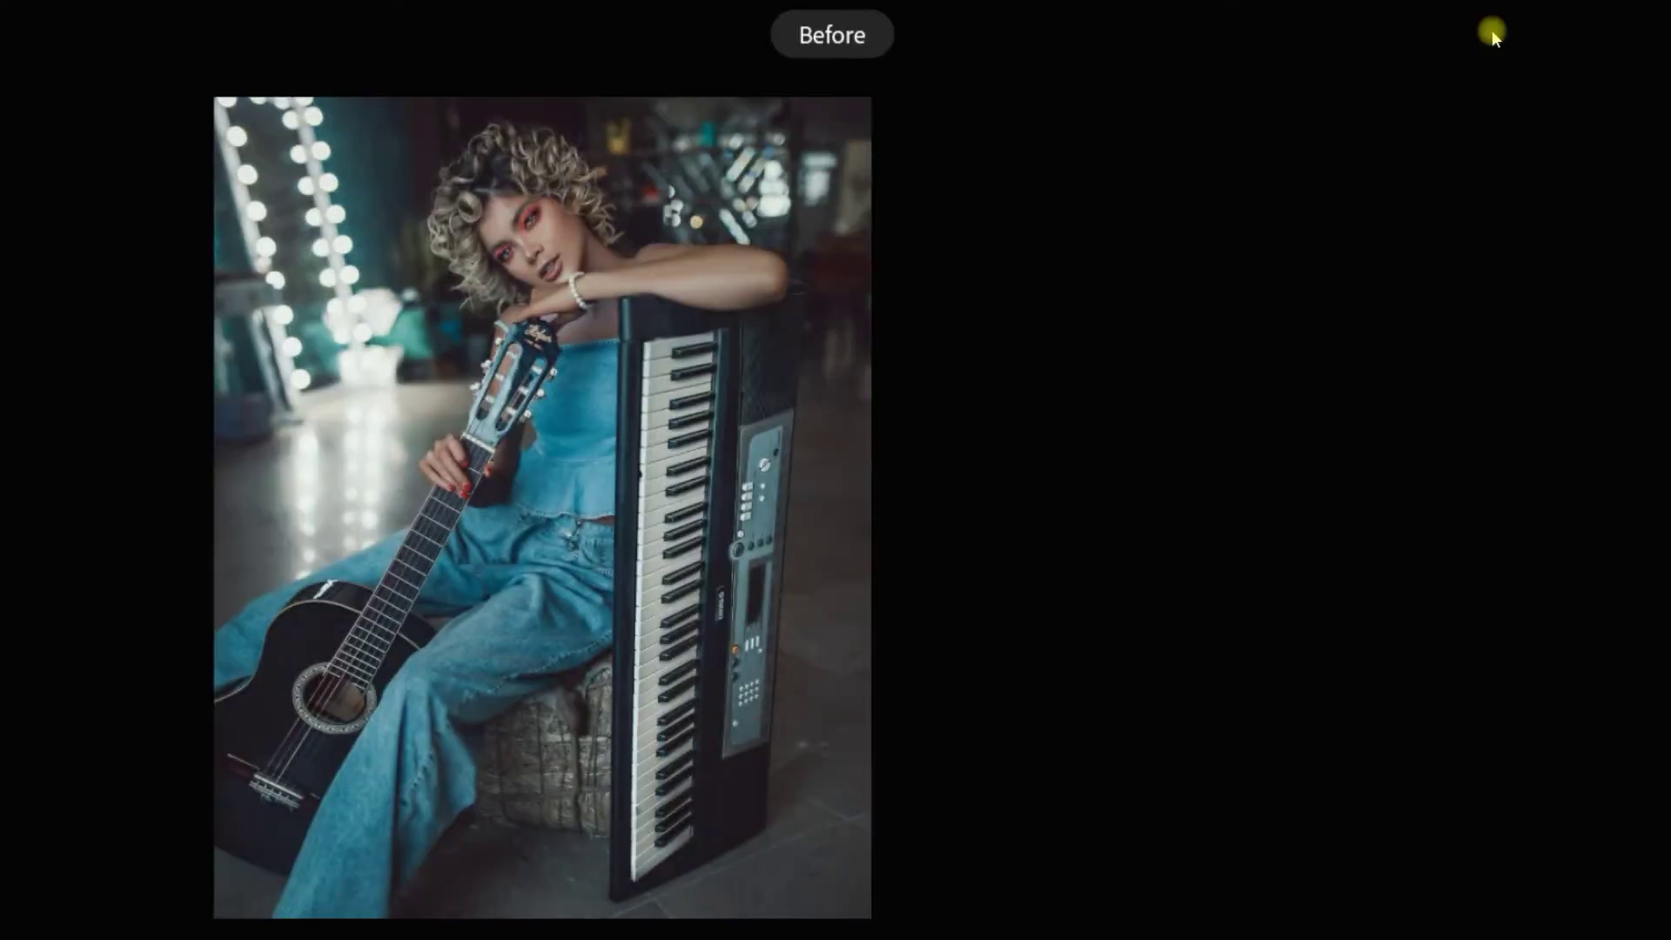
pyautogui.moveTo(1492, 35); pyautogui.dragTo(1492, 34)
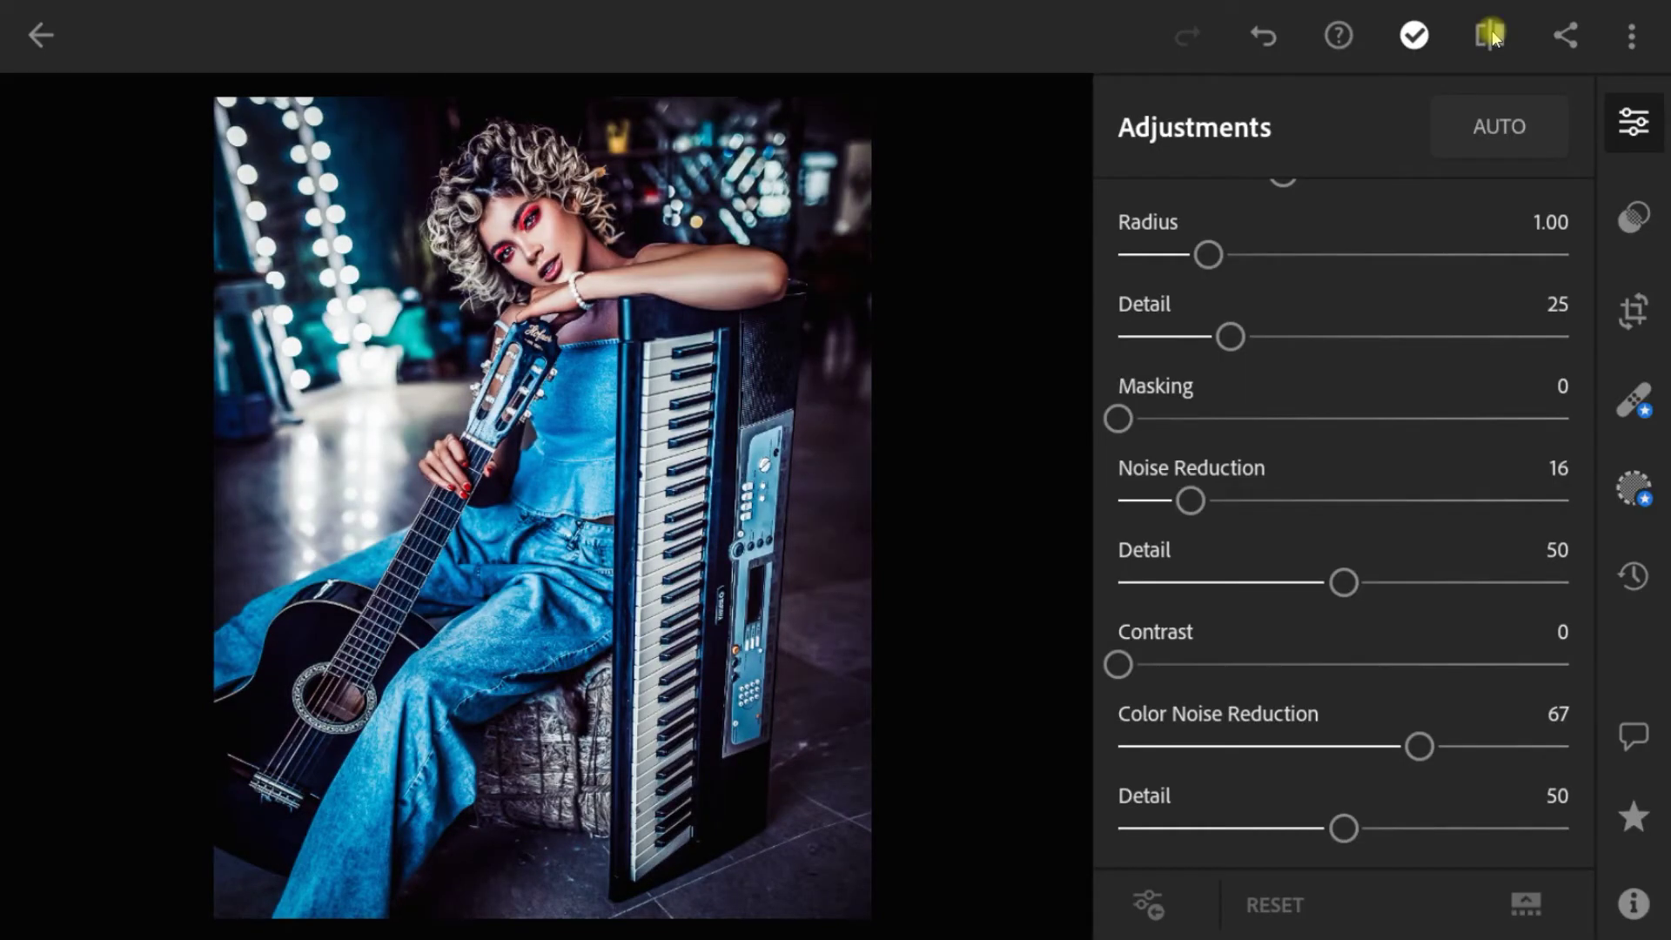
pyautogui.click(1492, 35)
pyautogui.click(1492, 35)
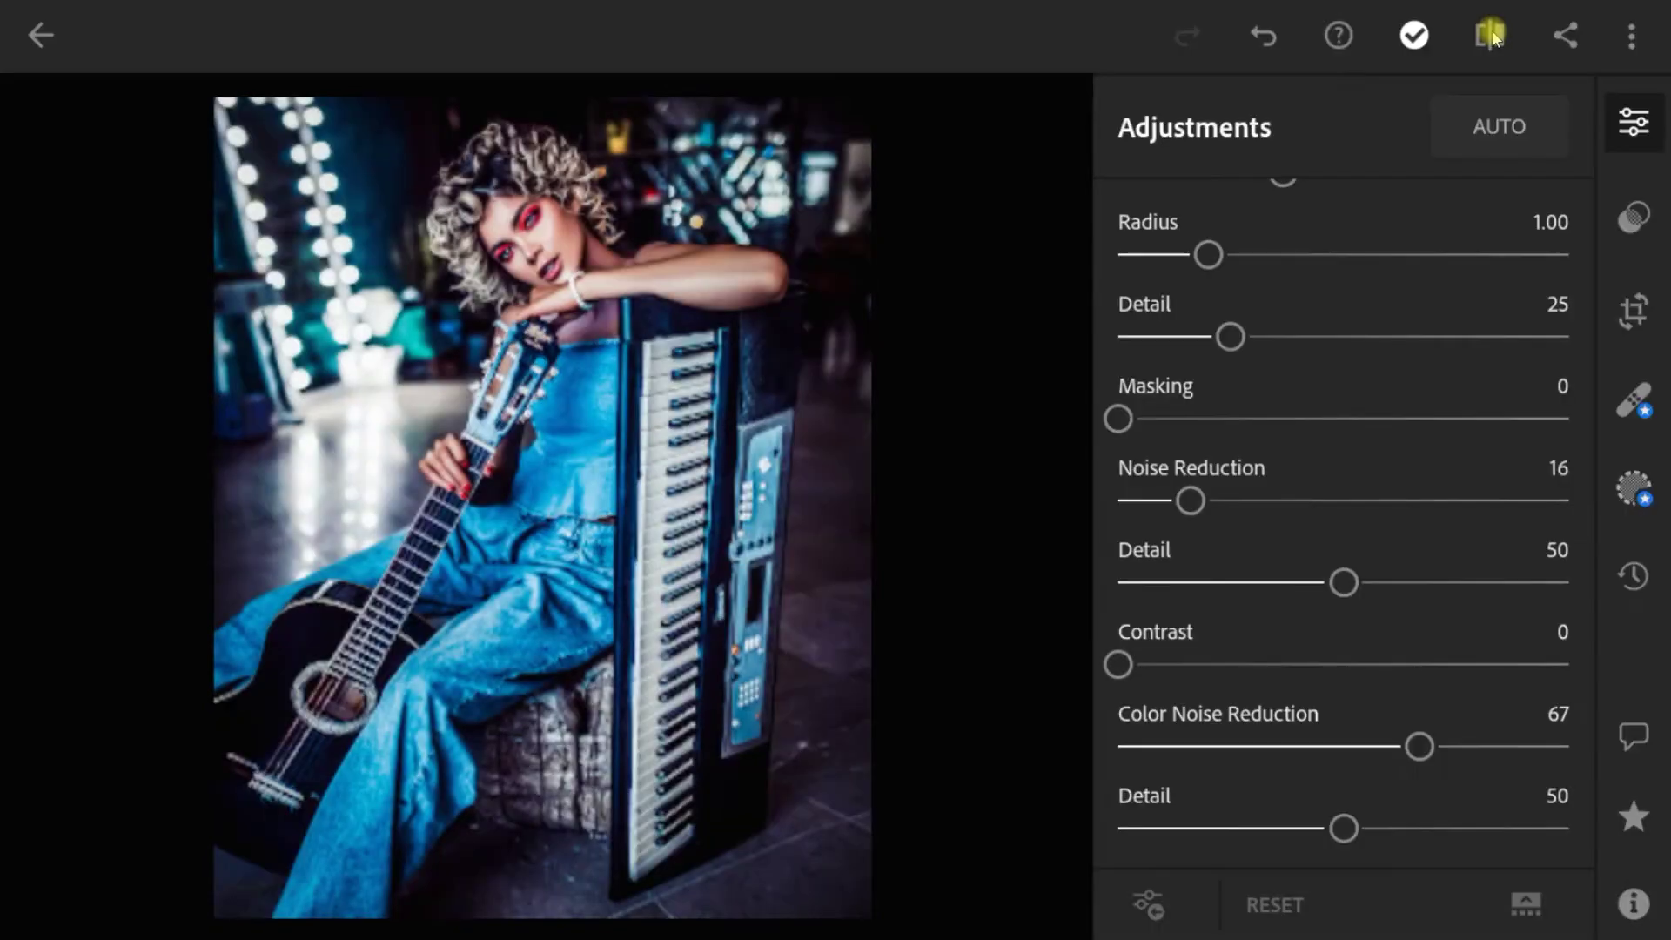
pyautogui.click(1628, 39)
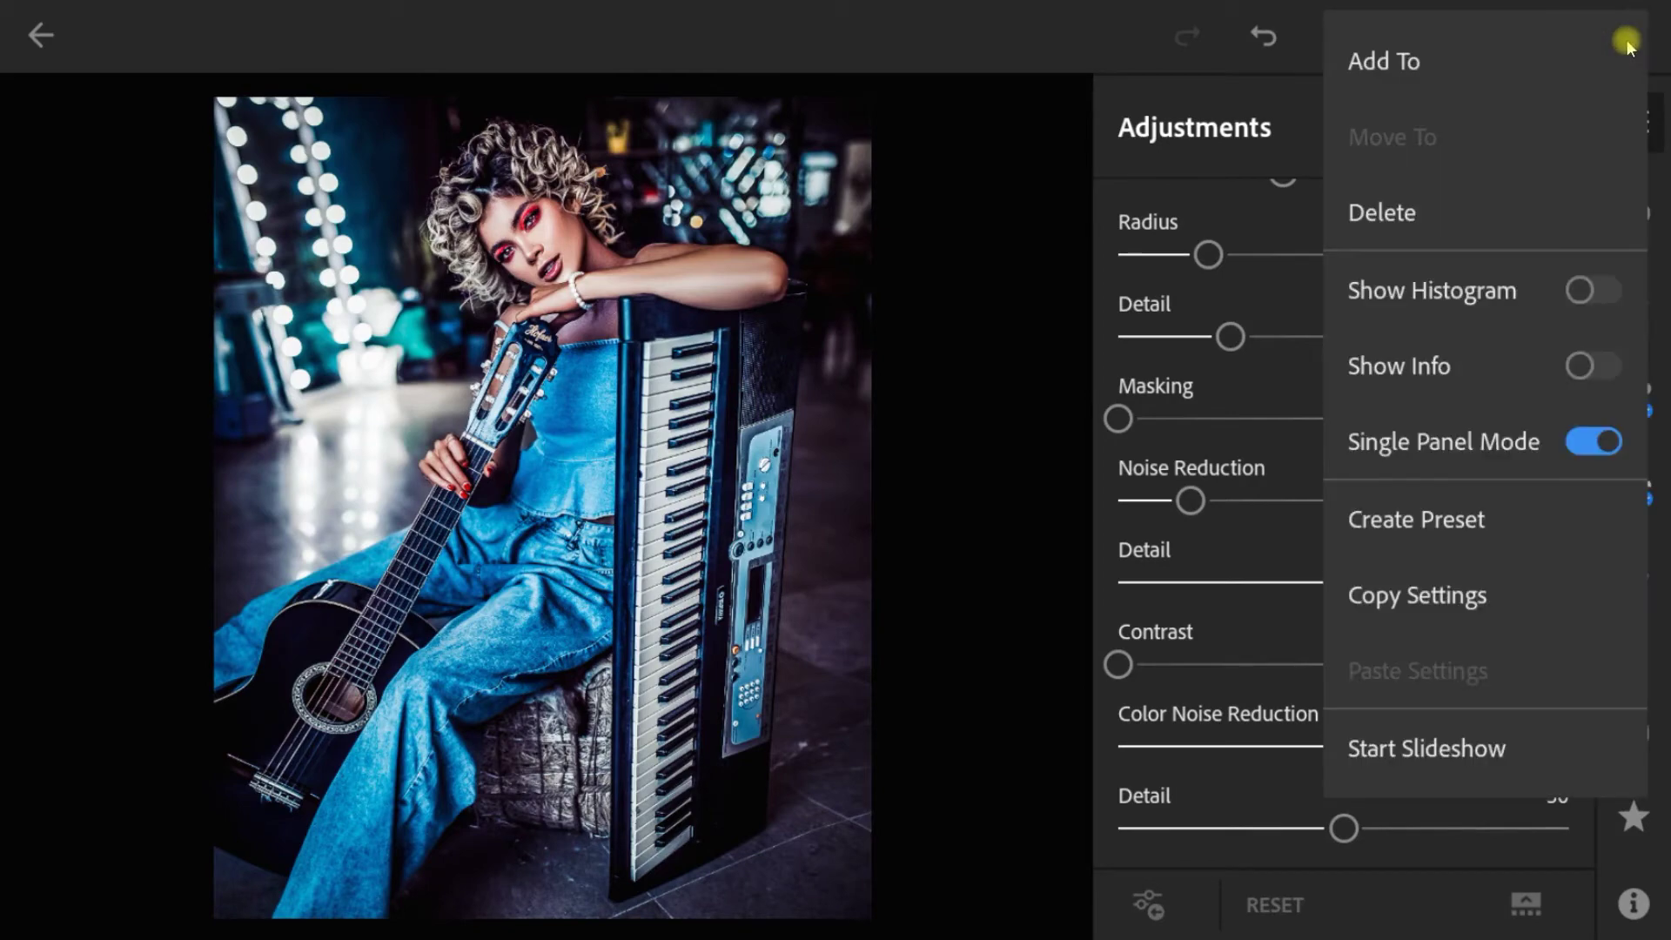
pyautogui.click(1469, 598)
# Step: Confirm the copied settings and paste the blue HDR look onto the cave photo
pyautogui.click(1023, 858)
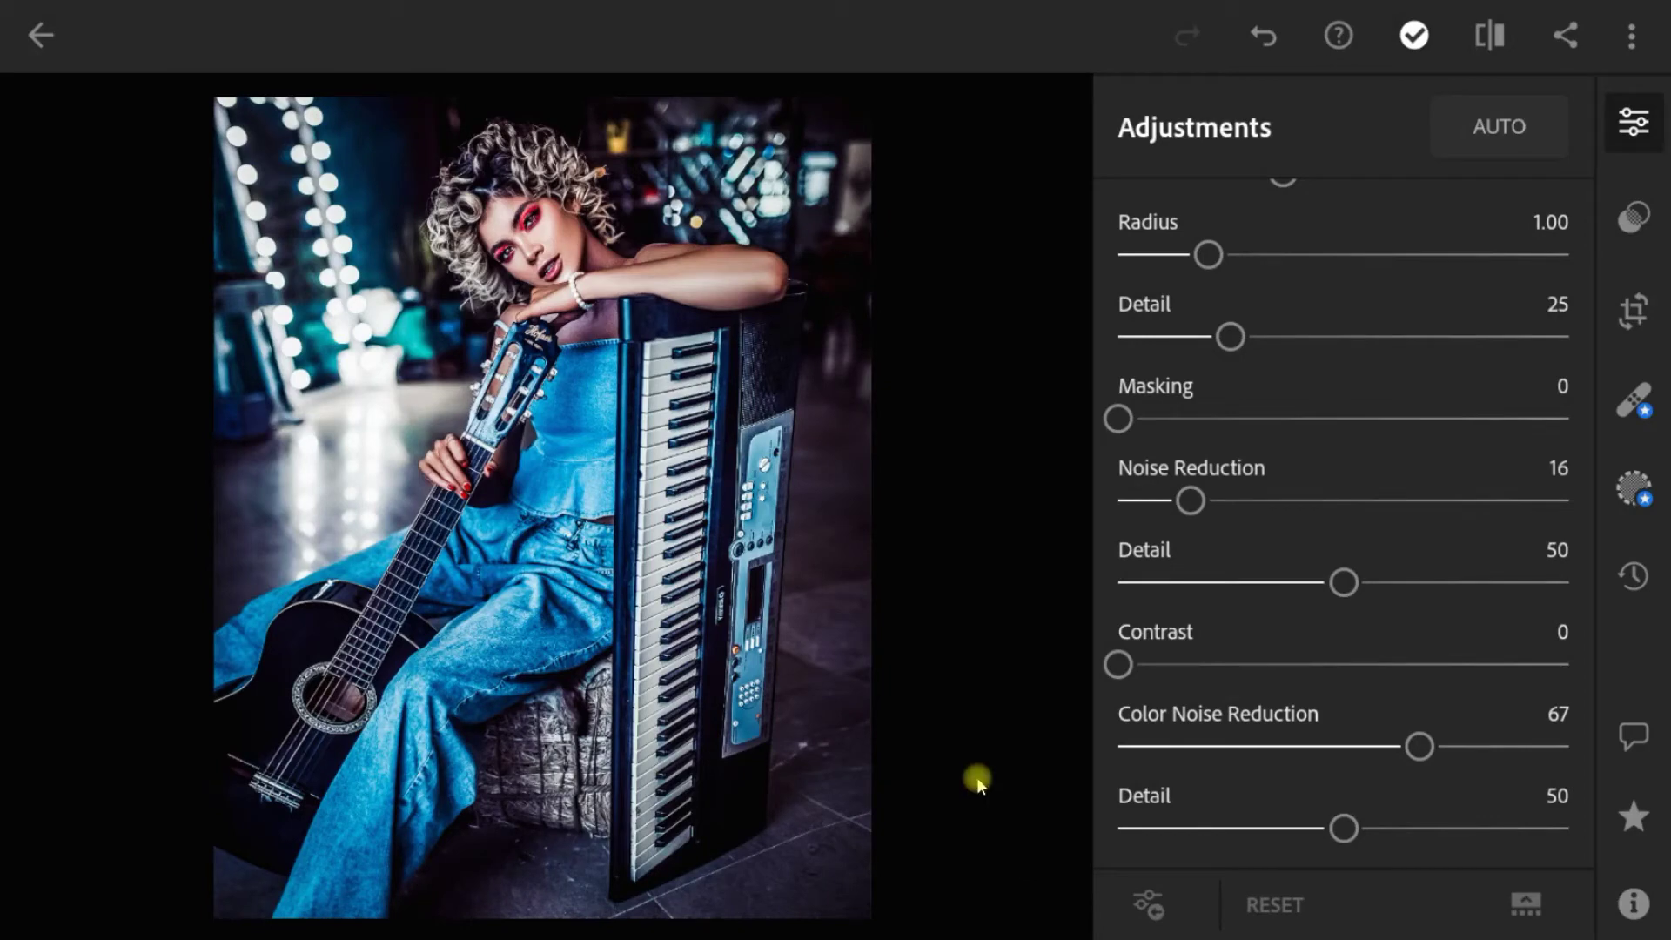
pyautogui.press('Right')
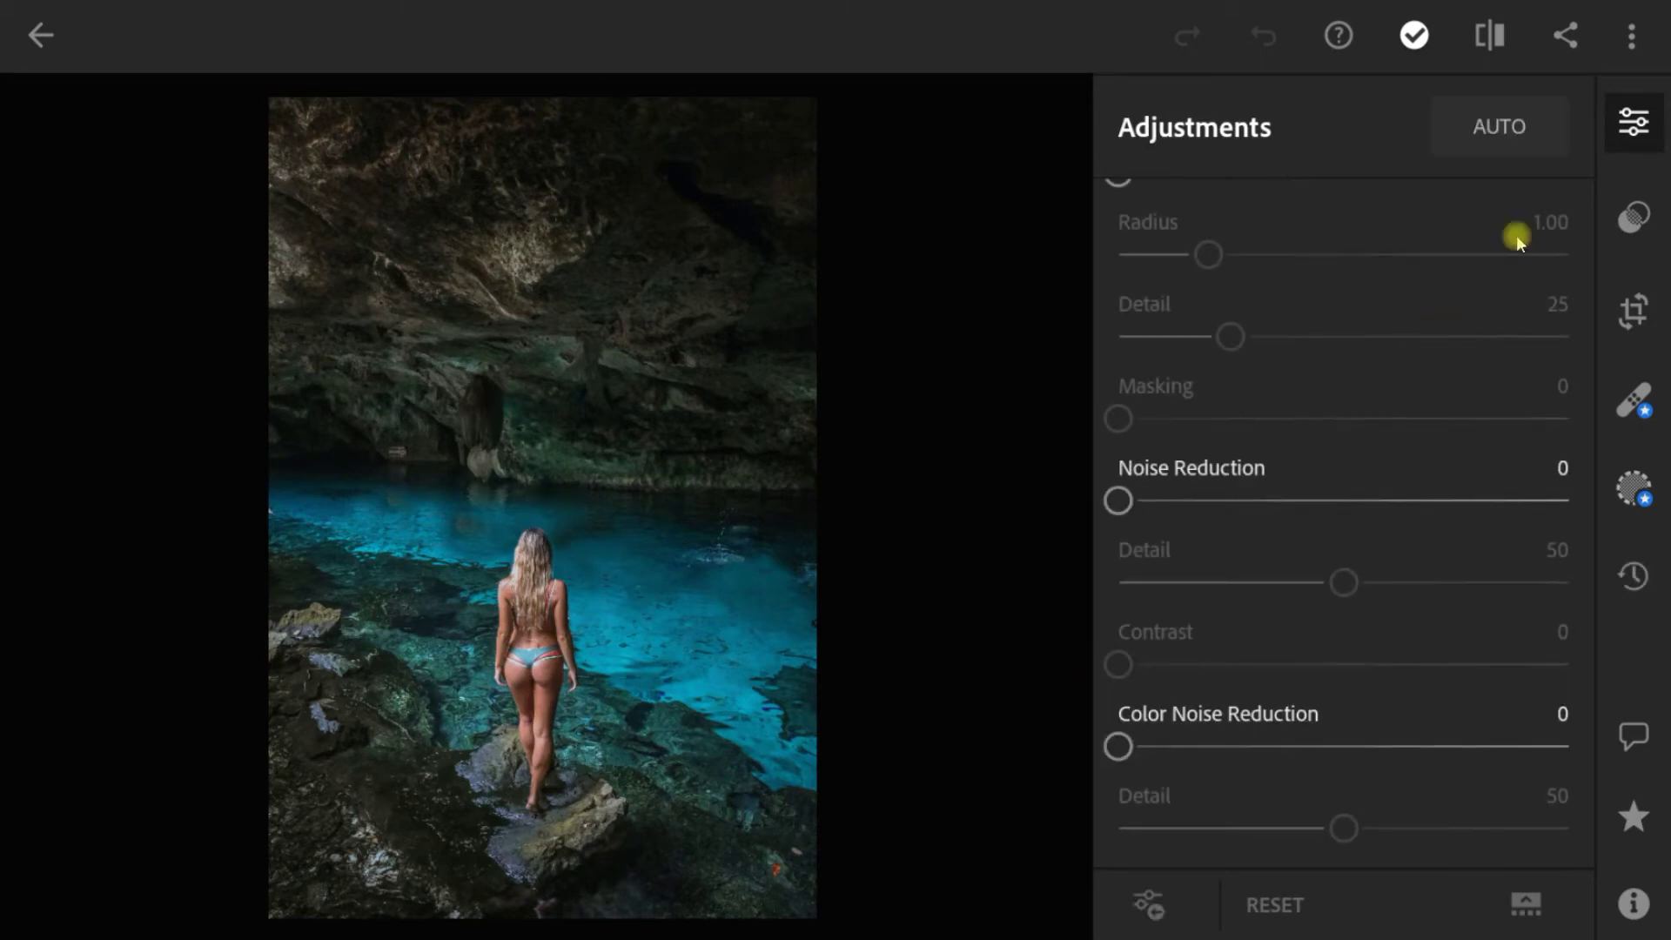
pyautogui.click(1633, 44)
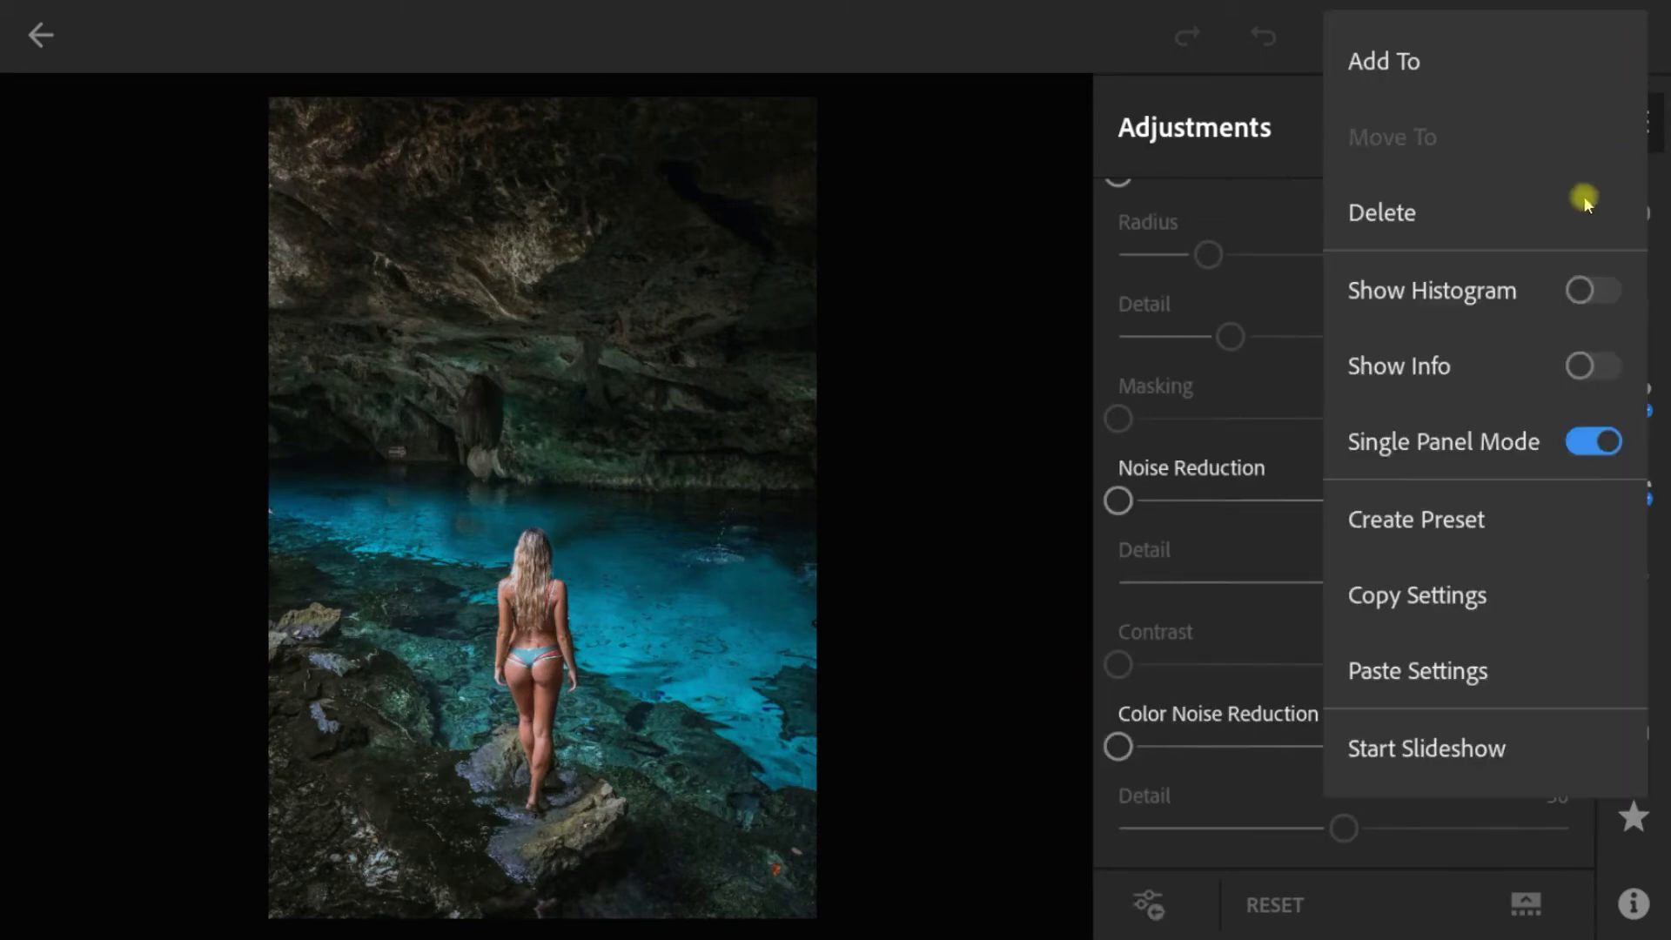
pyautogui.click(1432, 671)
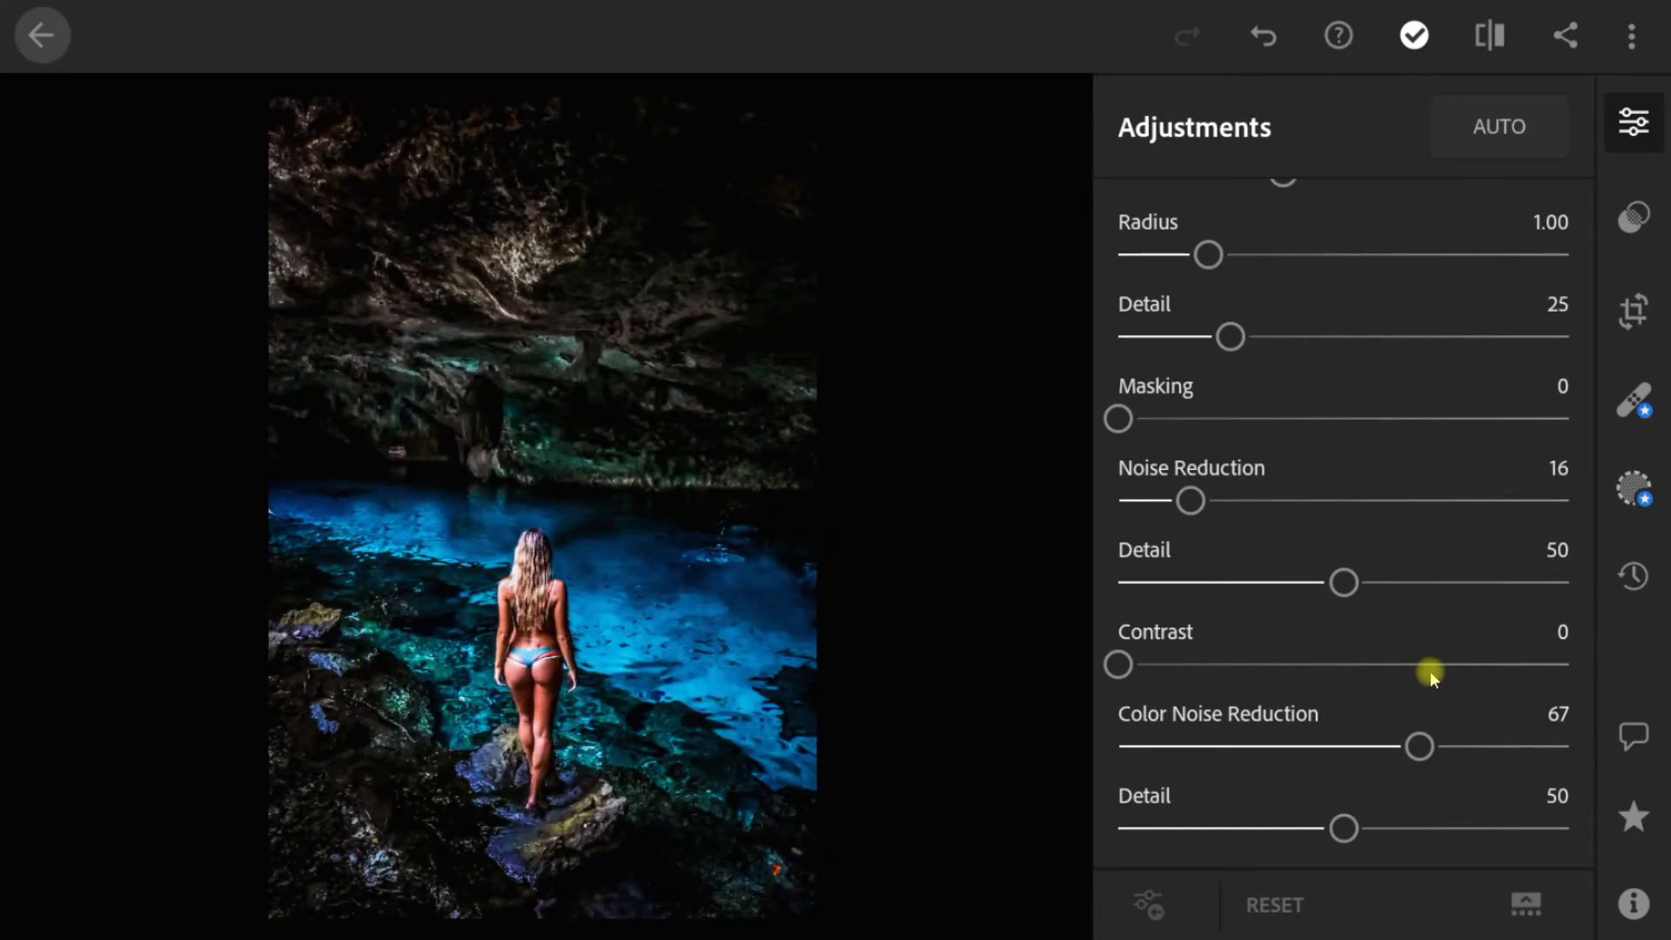
pyautogui.press('Right')
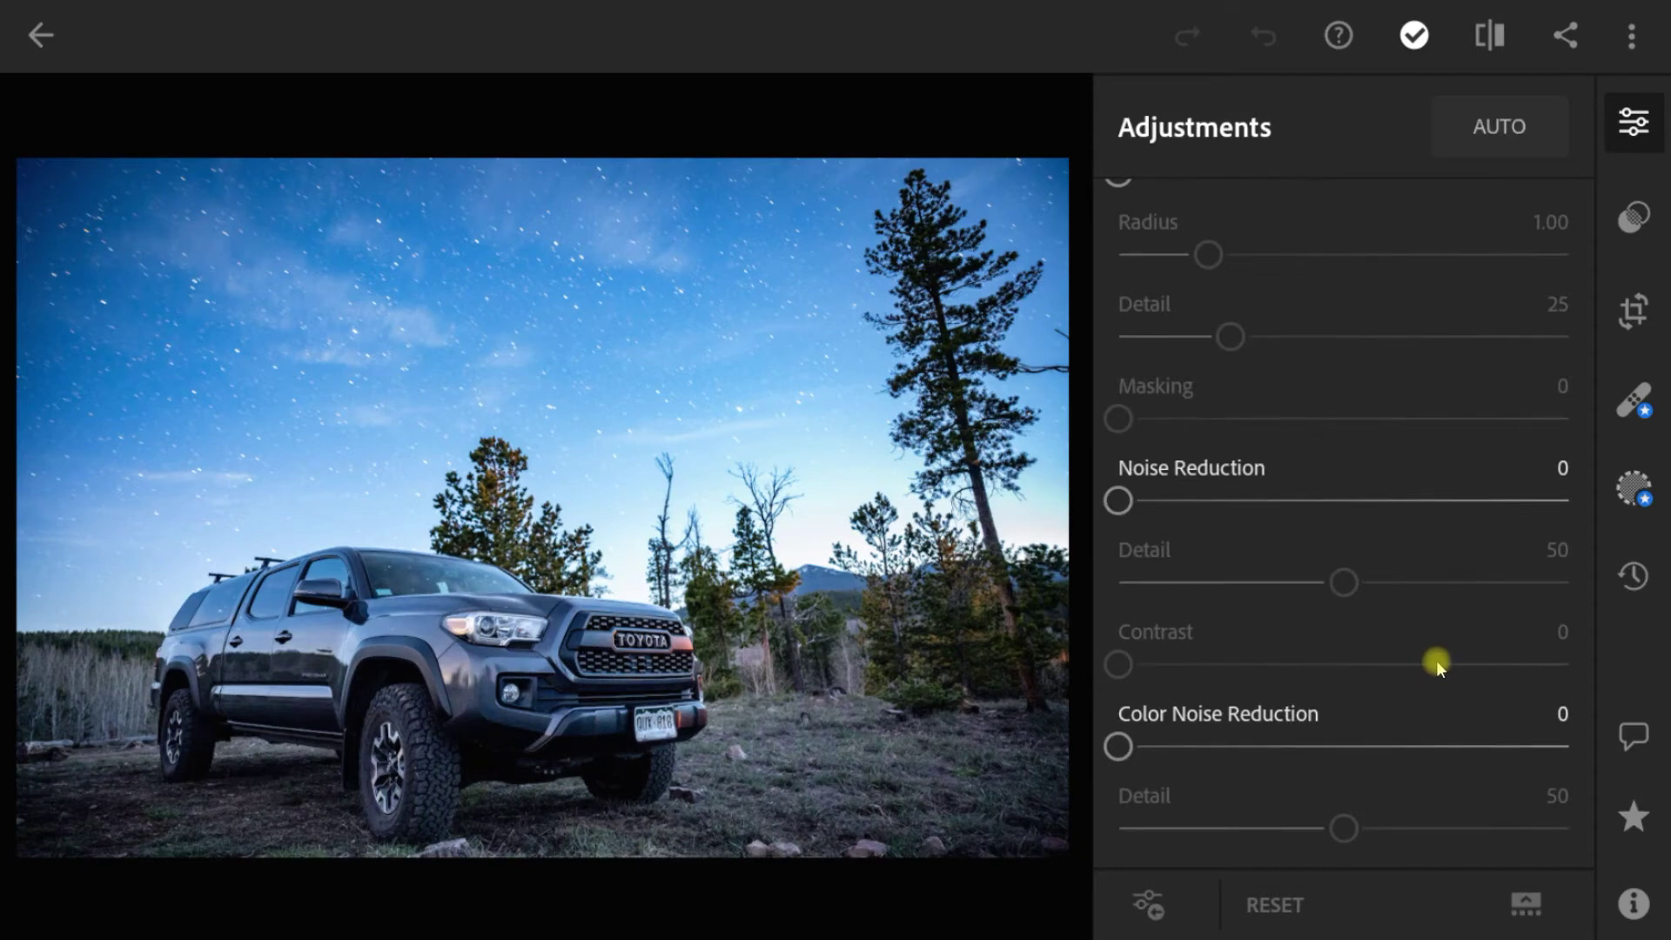
# Step: Paste the copied look onto the truck, diver and coastal rocks photos in turn
pyautogui.click(1628, 39)
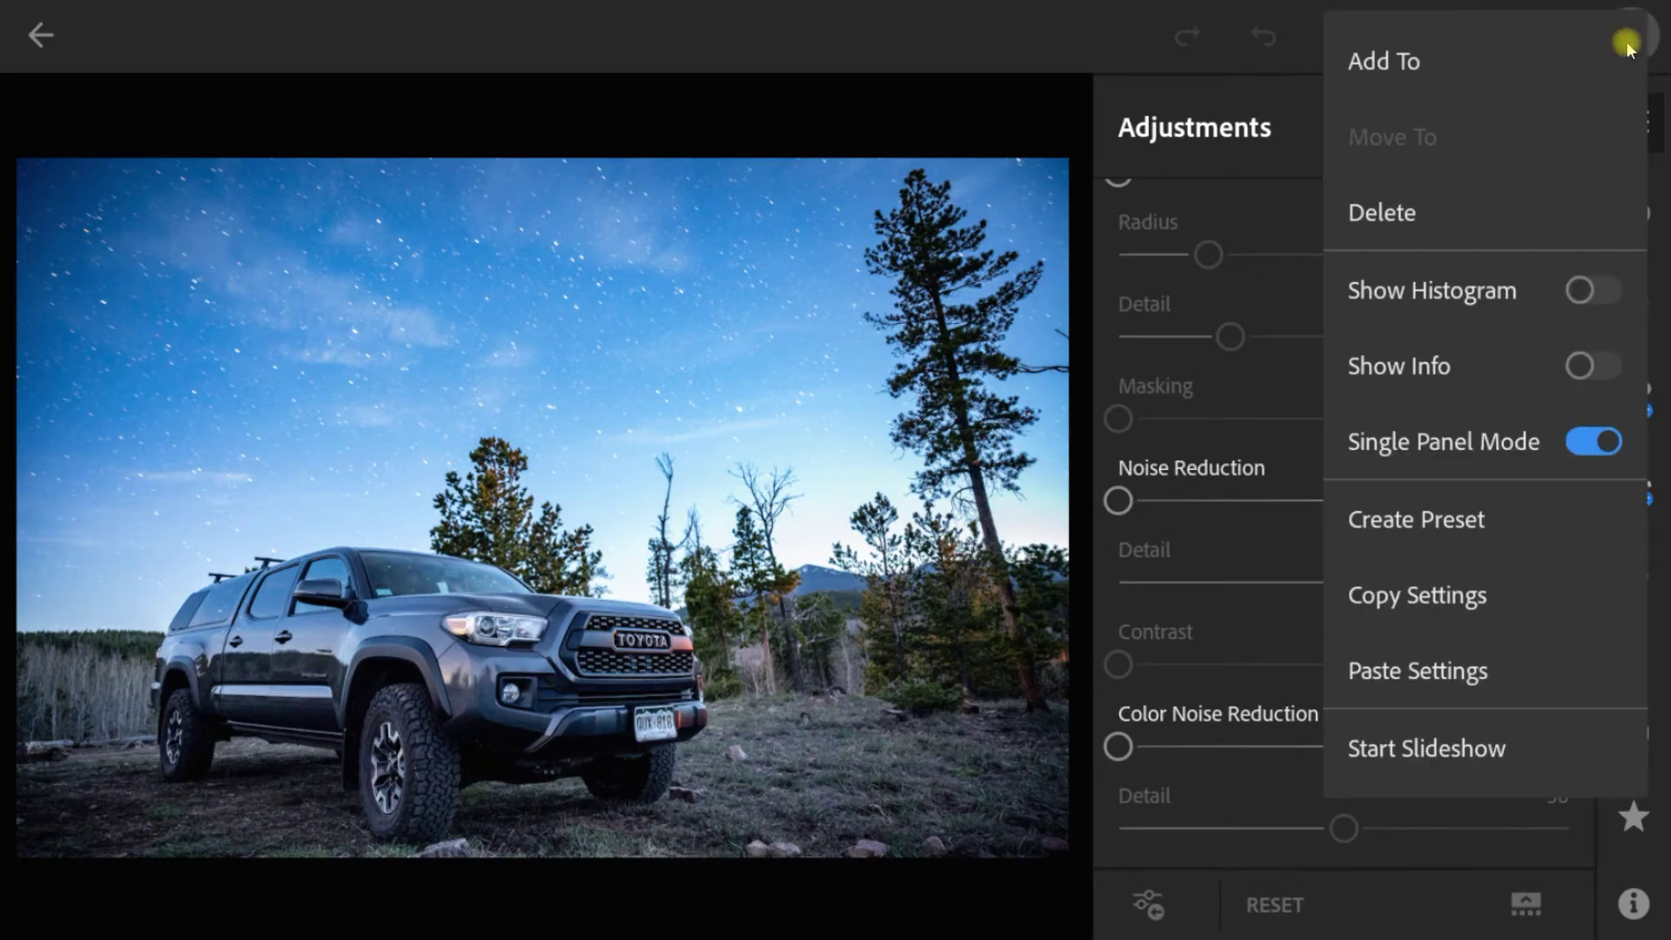
pyautogui.click(1438, 669)
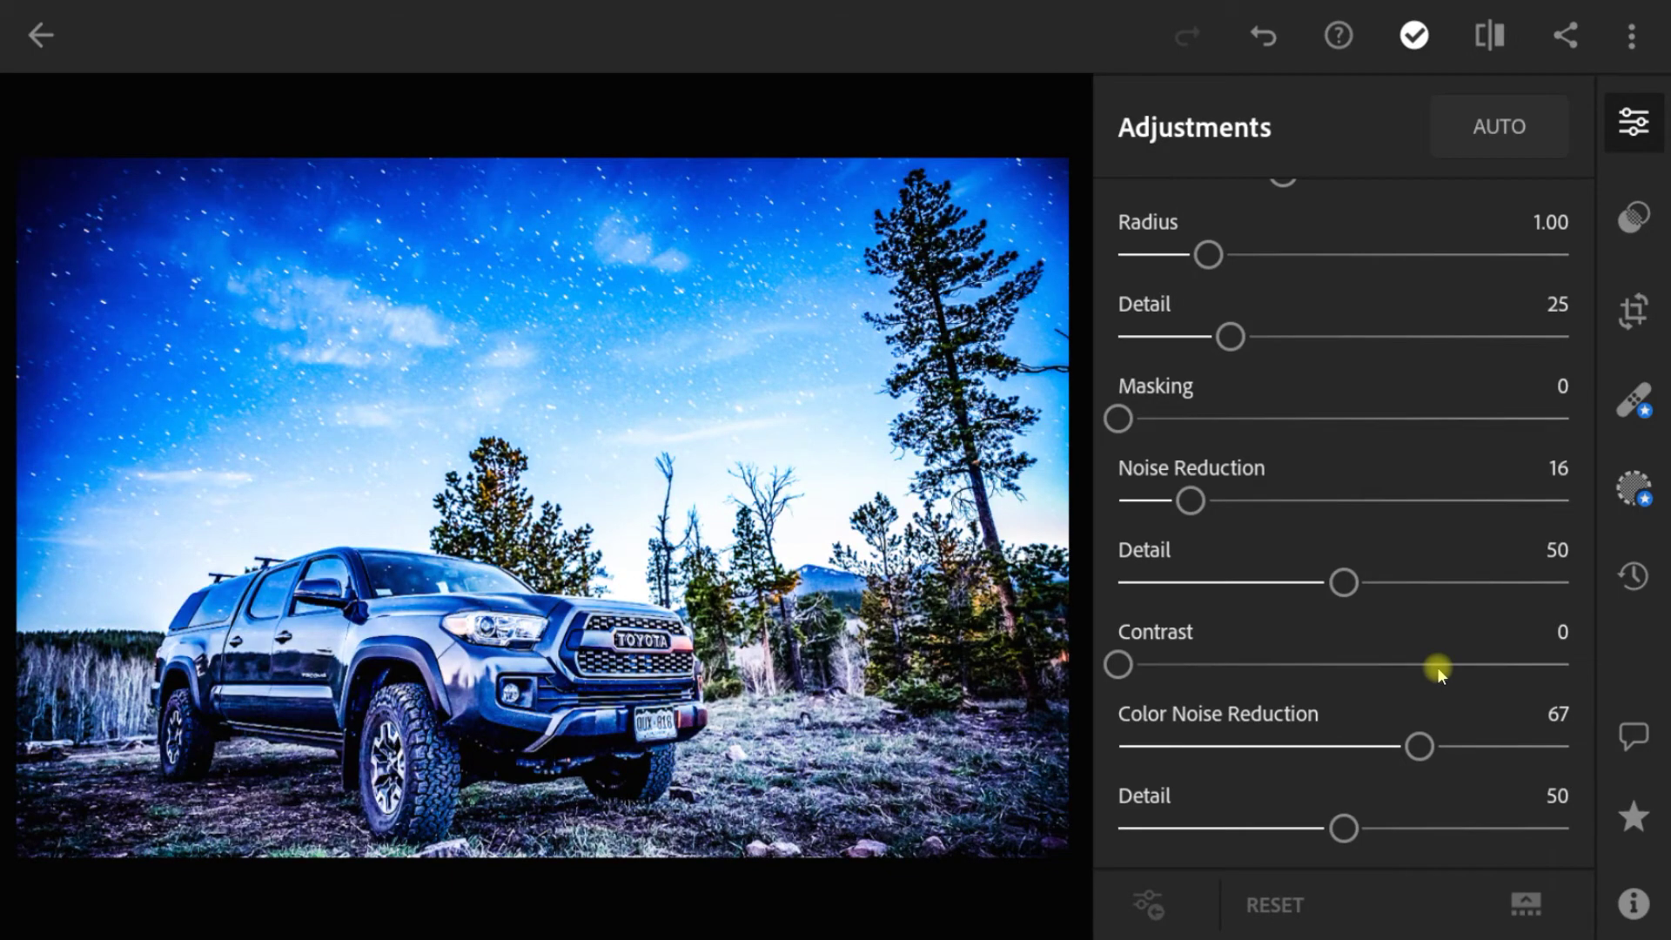
pyautogui.press('Right')
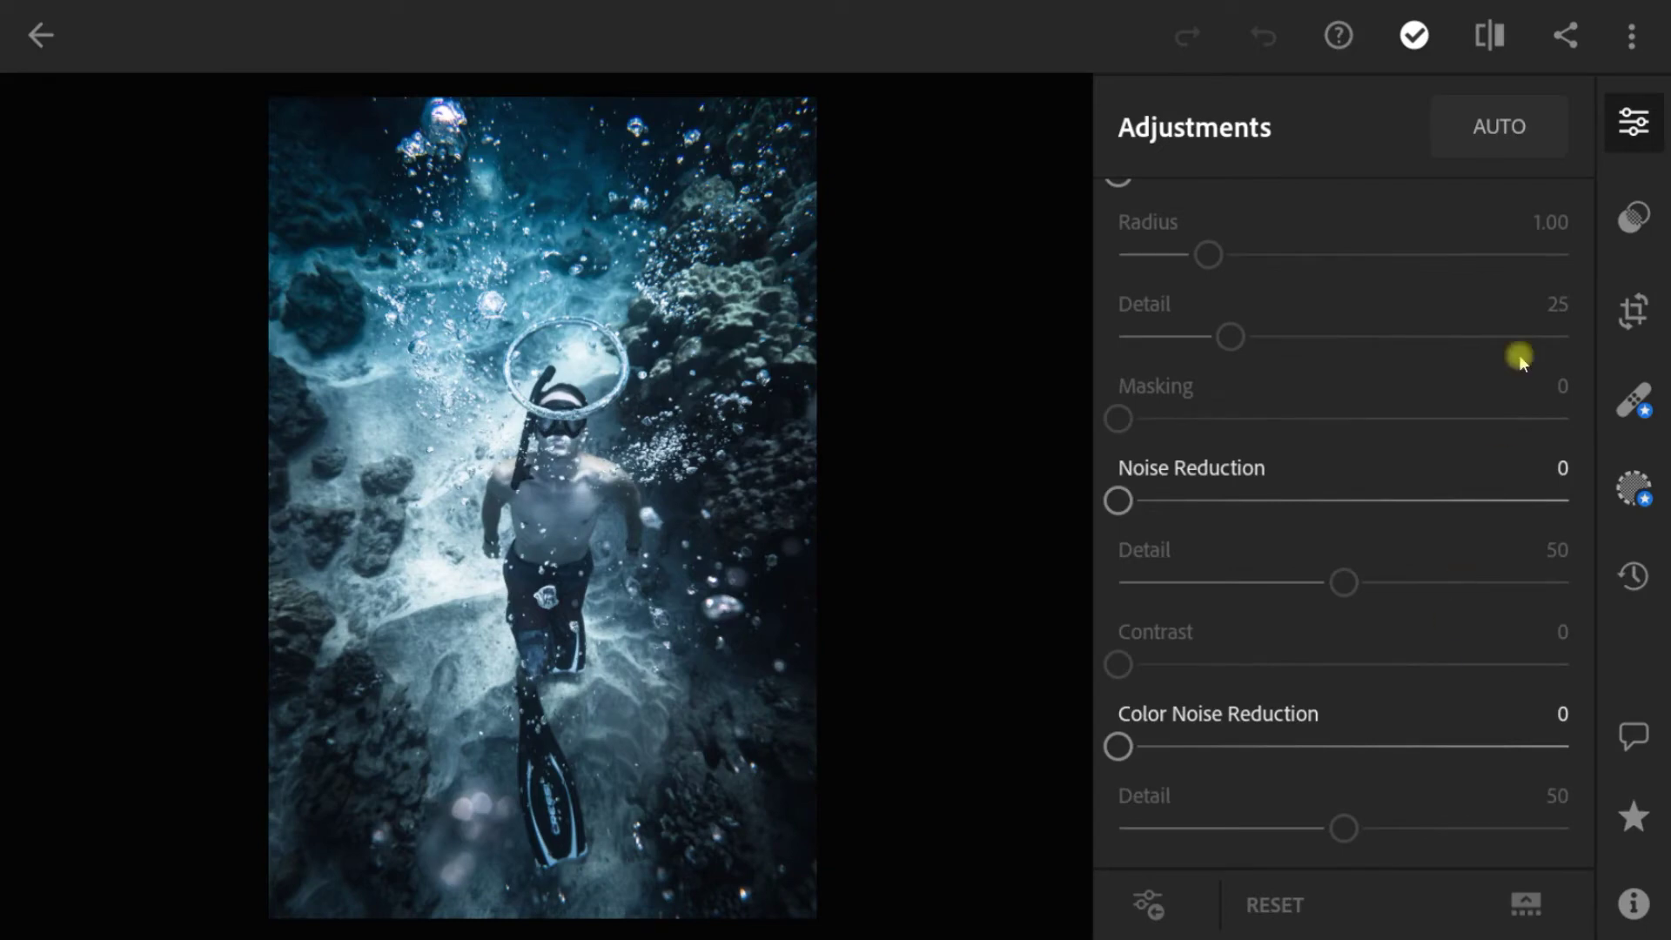
pyautogui.click(1626, 49)
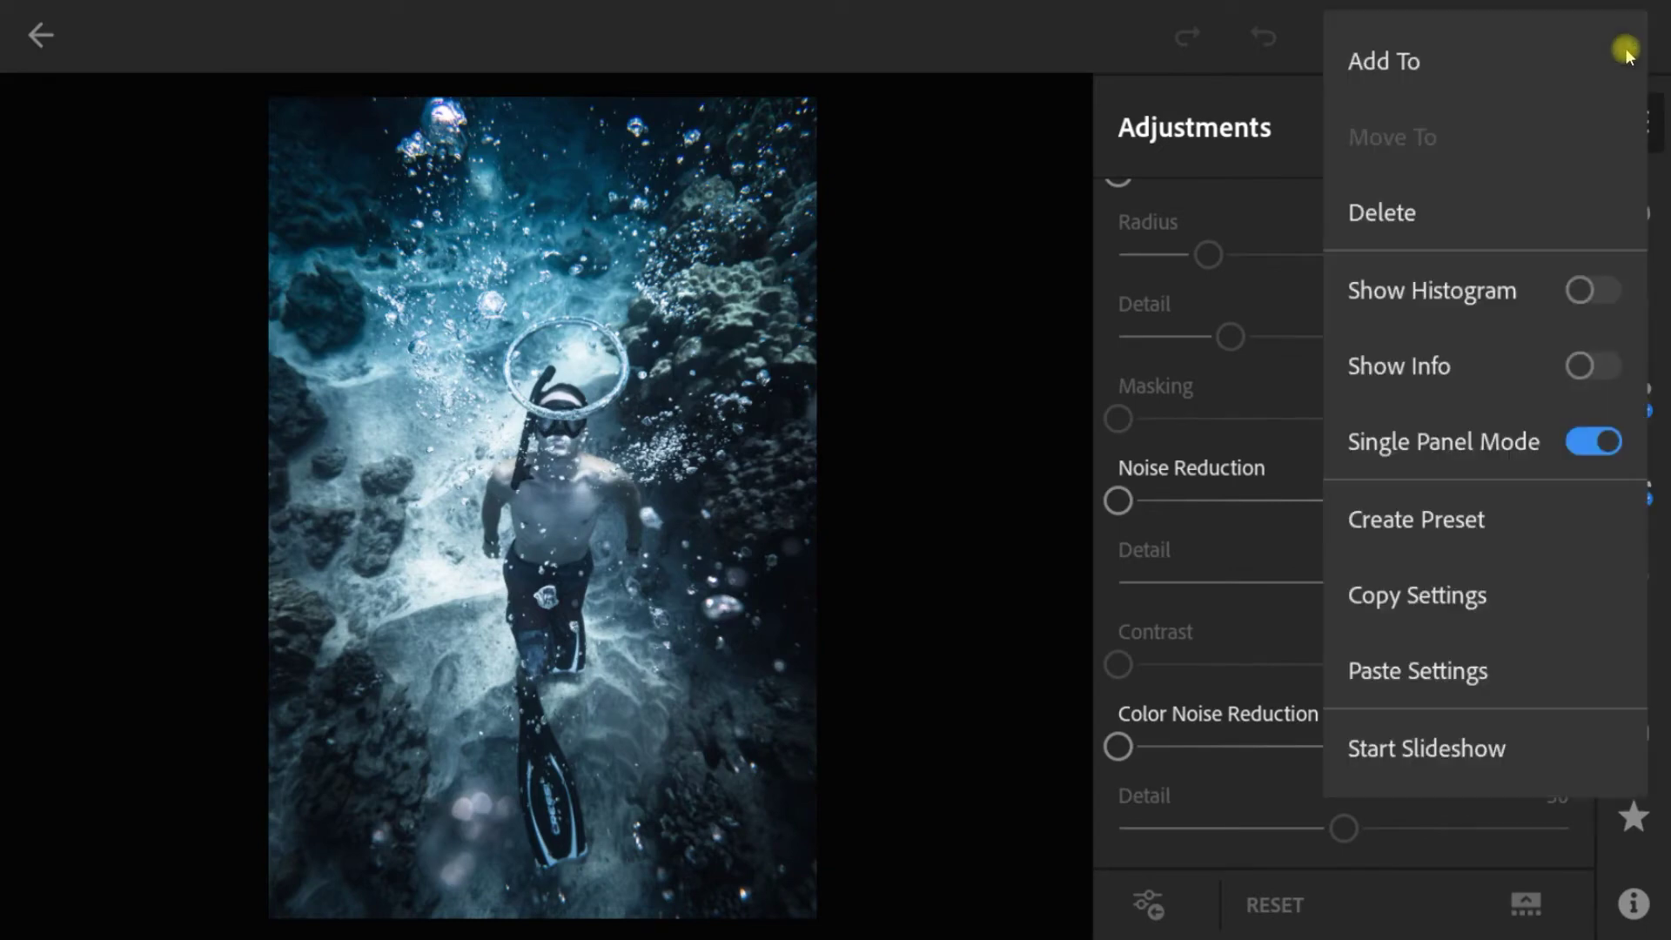
pyautogui.click(1430, 671)
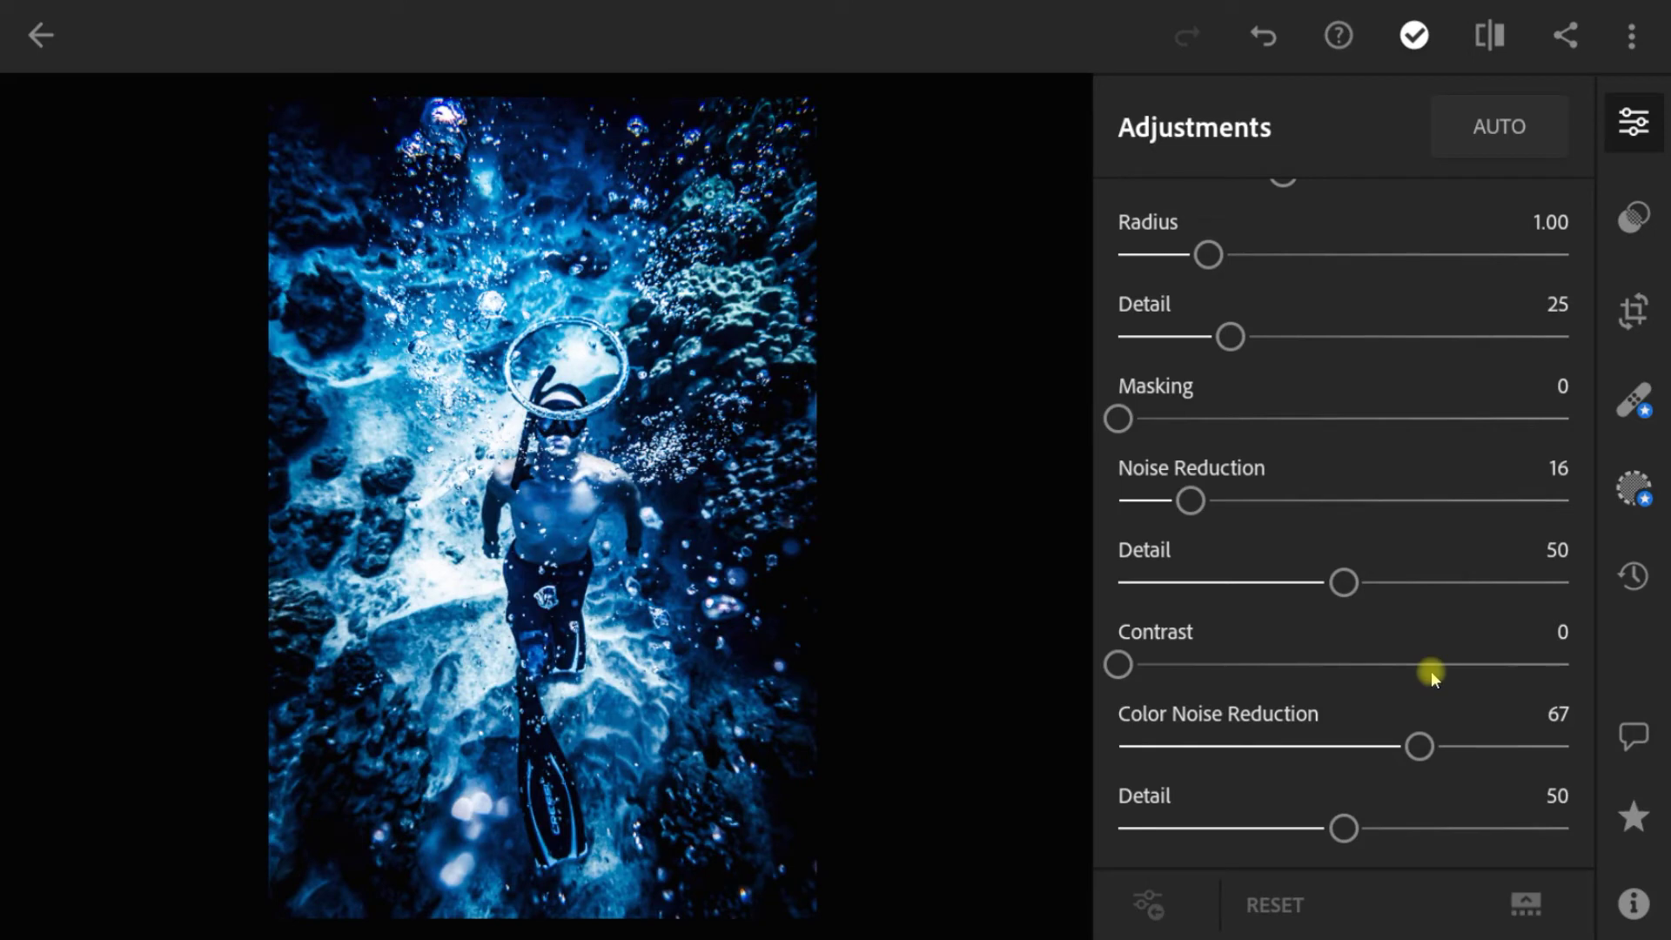
pyautogui.press('Right')
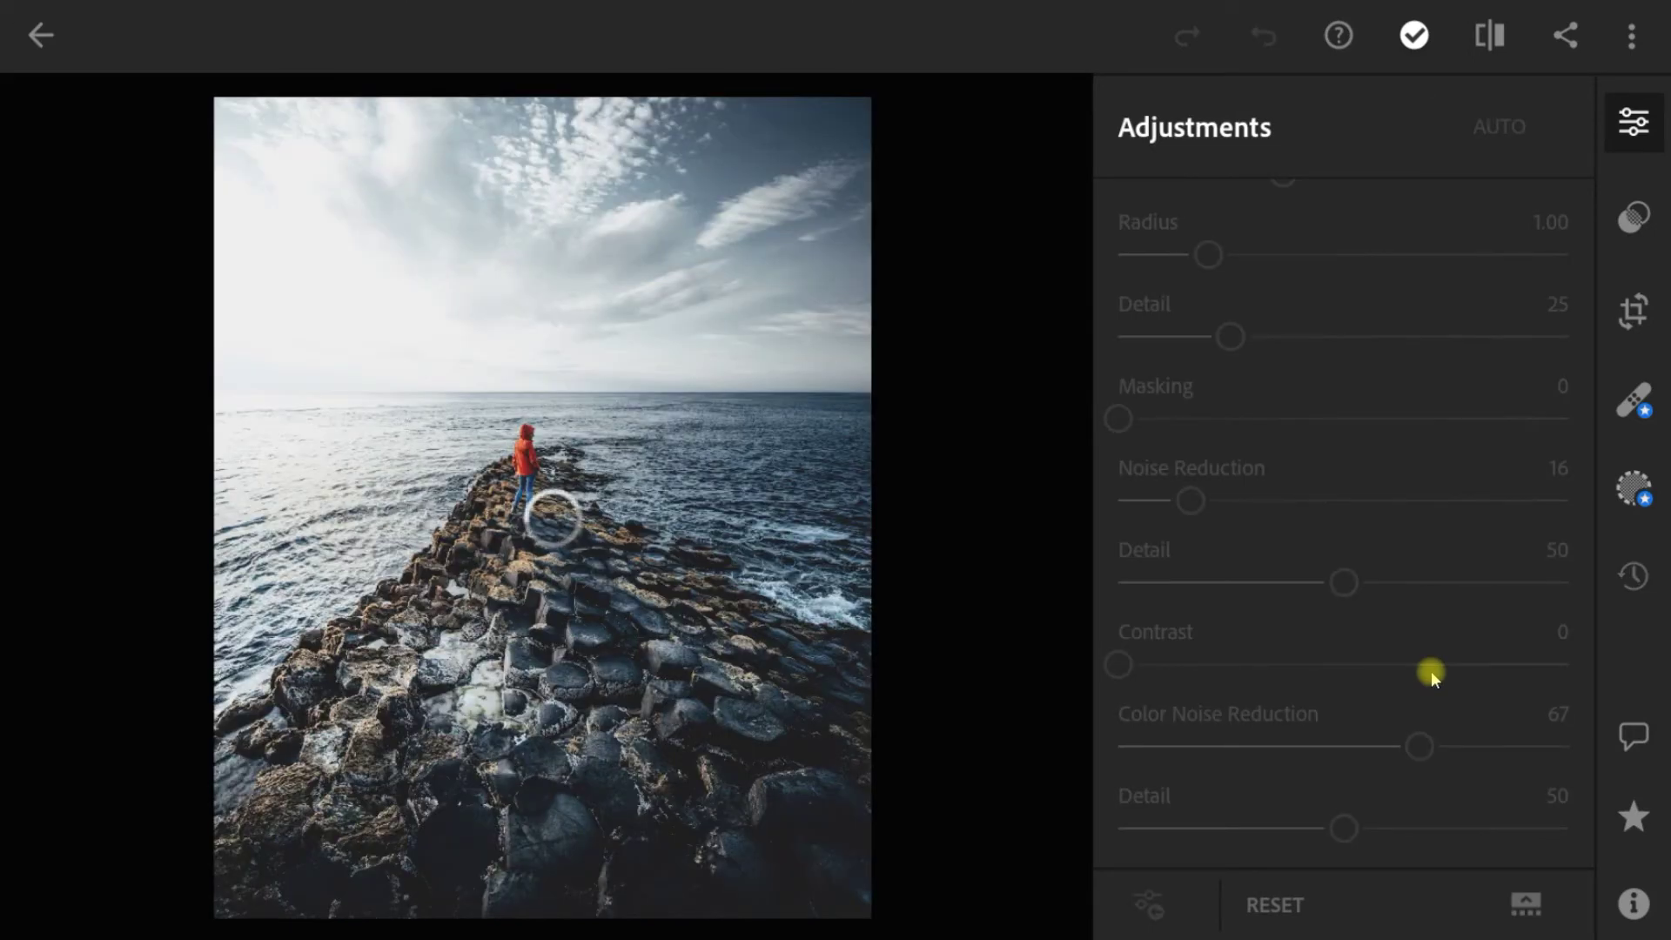
pyautogui.click(1632, 37)
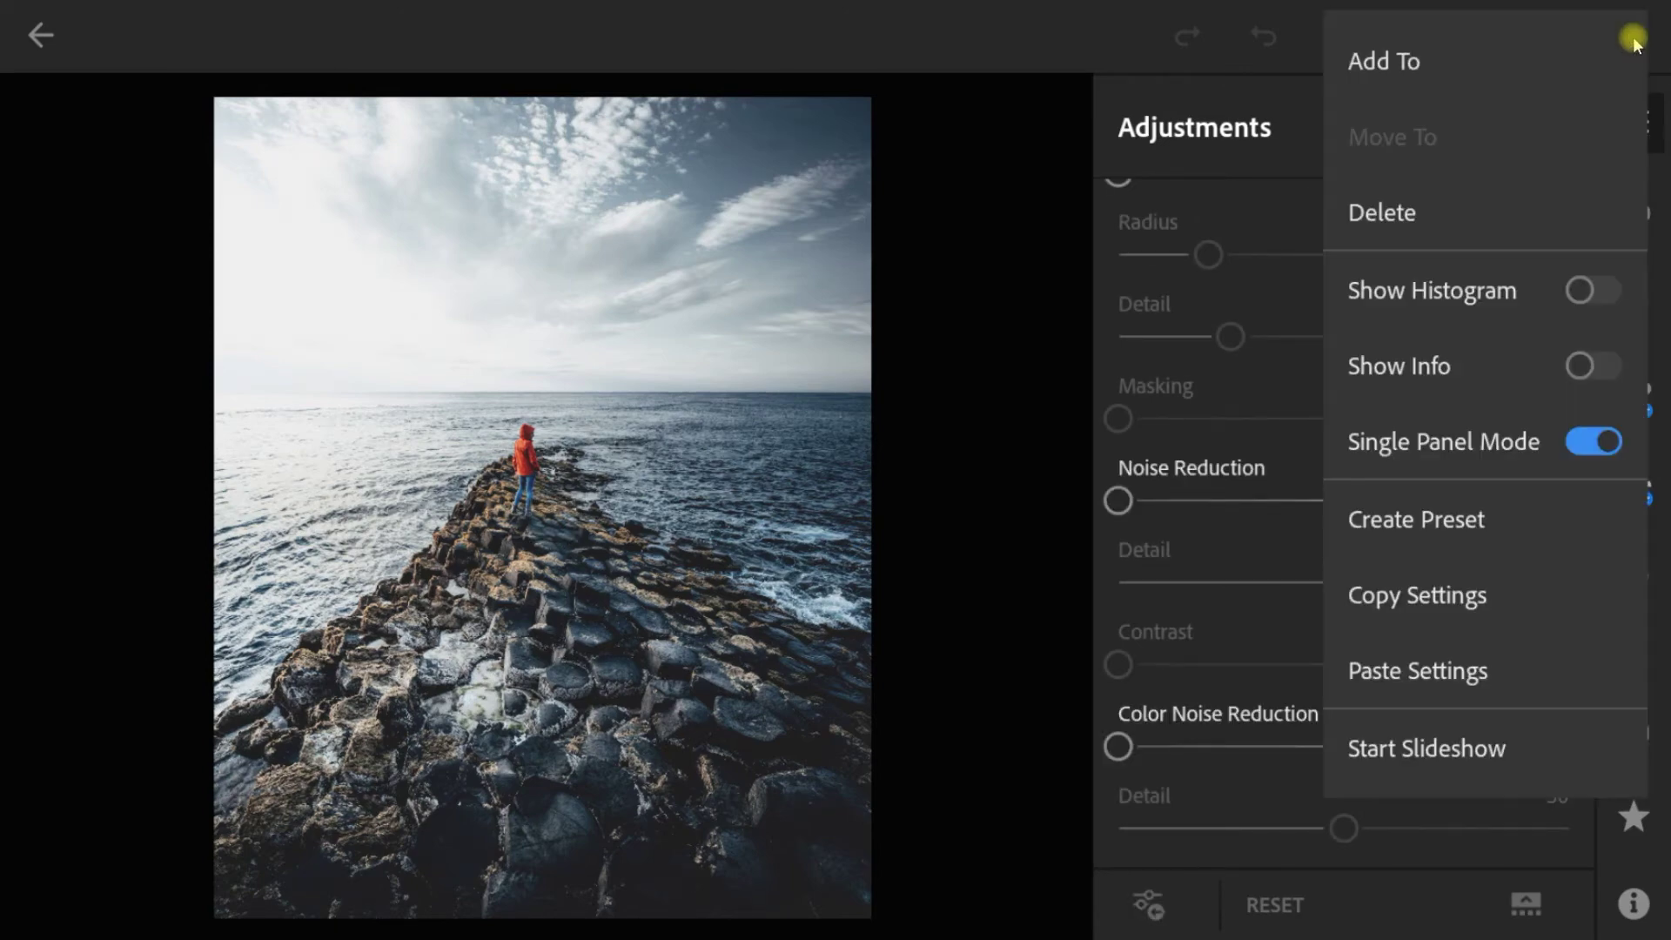
pyautogui.click(1455, 672)
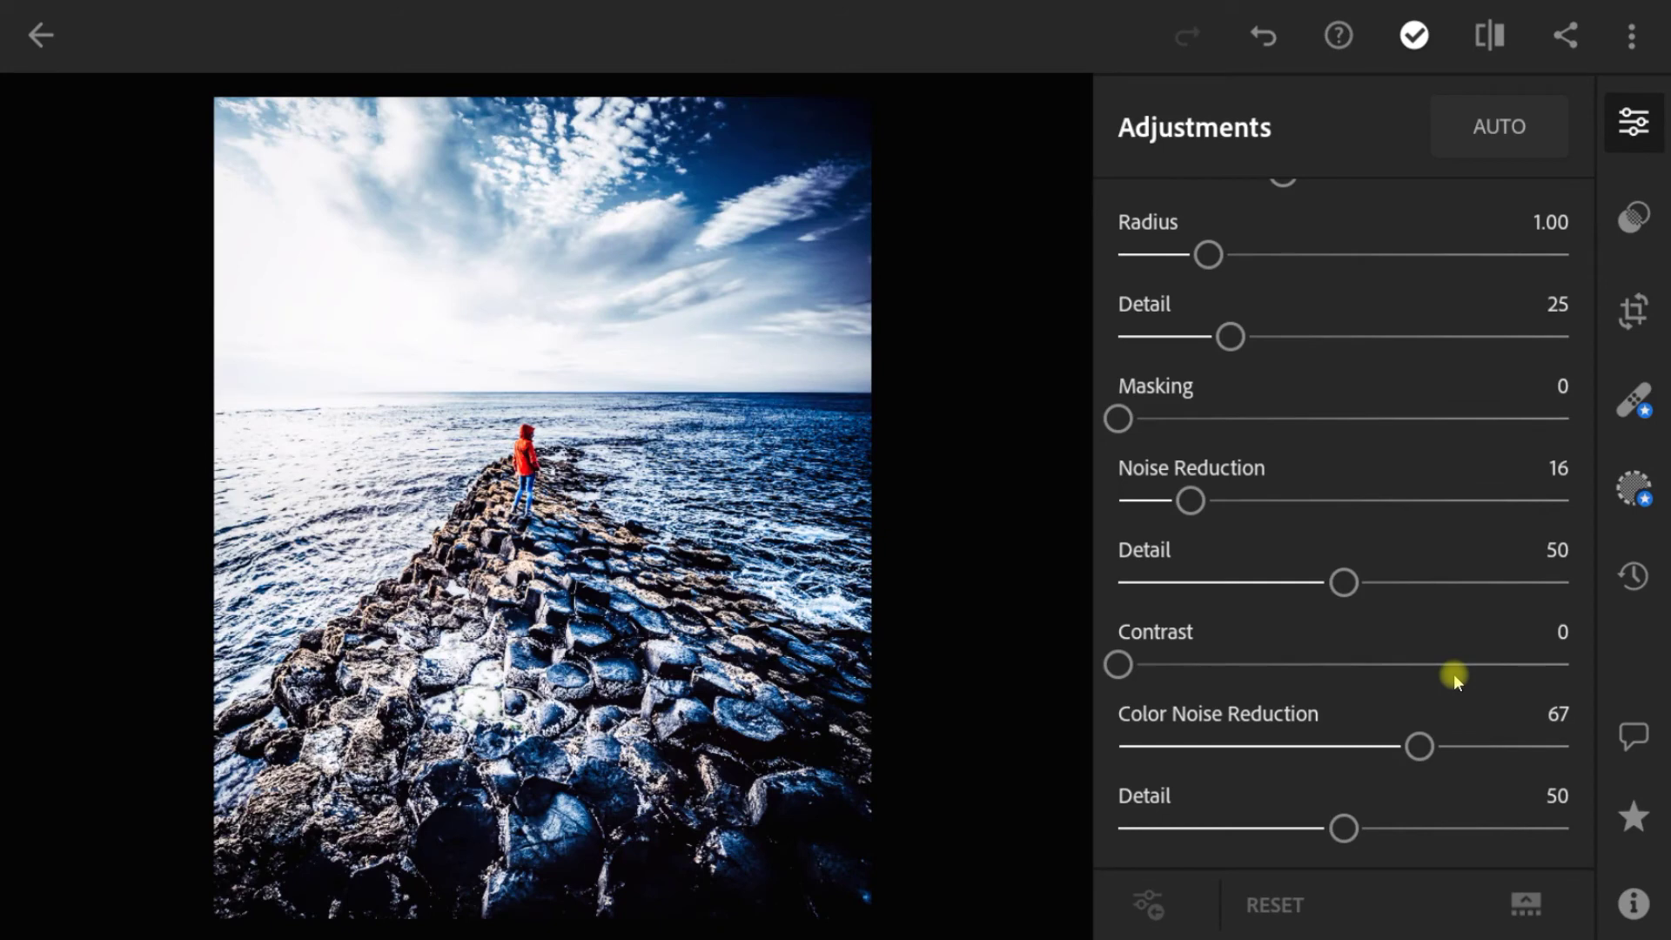
pyautogui.press('Right')
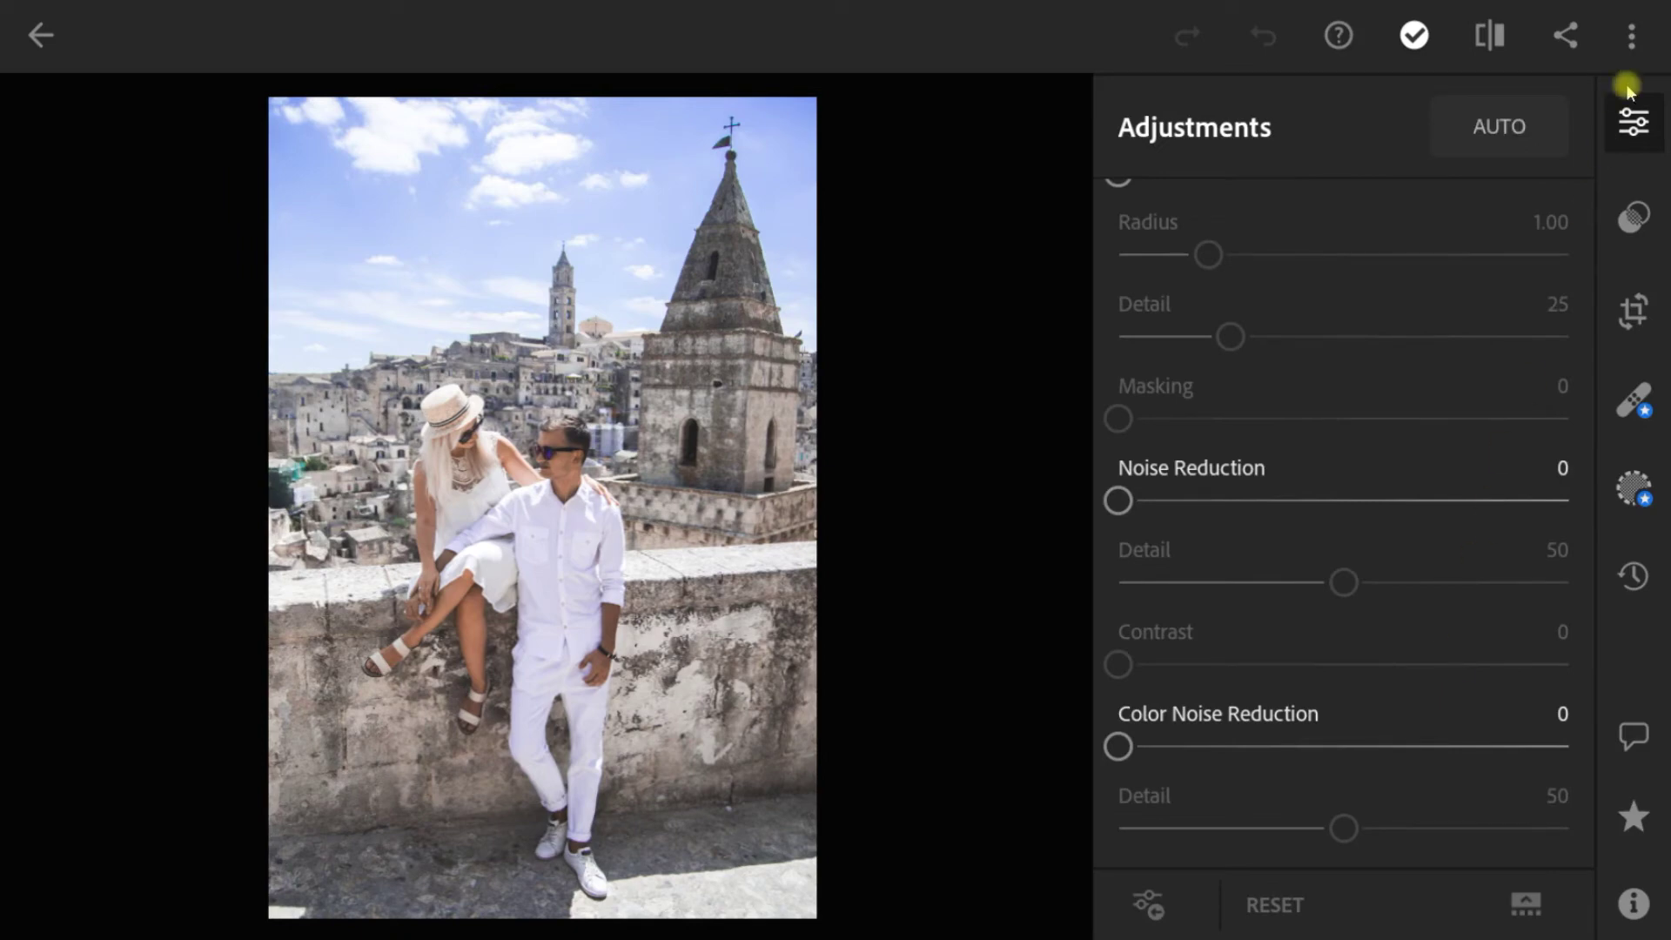
# Step: Paste the copied blue HDR look onto the couple-by-the-bell-tower photo
pyautogui.click(1631, 38)
pyautogui.click(1444, 678)
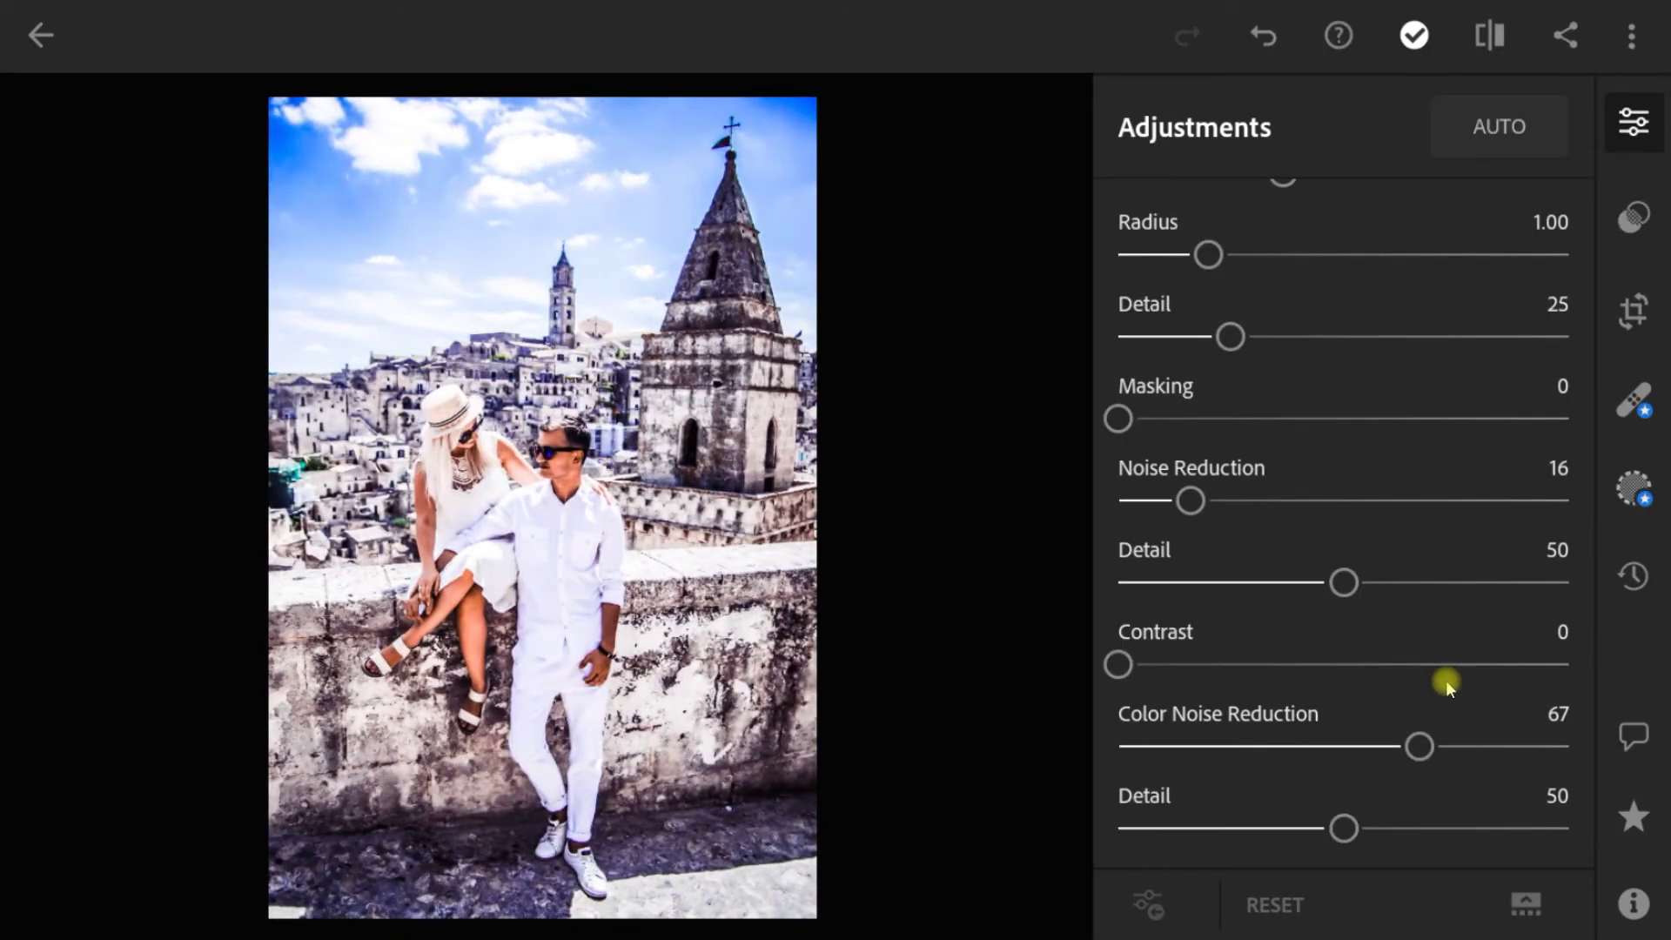
pyautogui.scroll(6, 1445, 680)
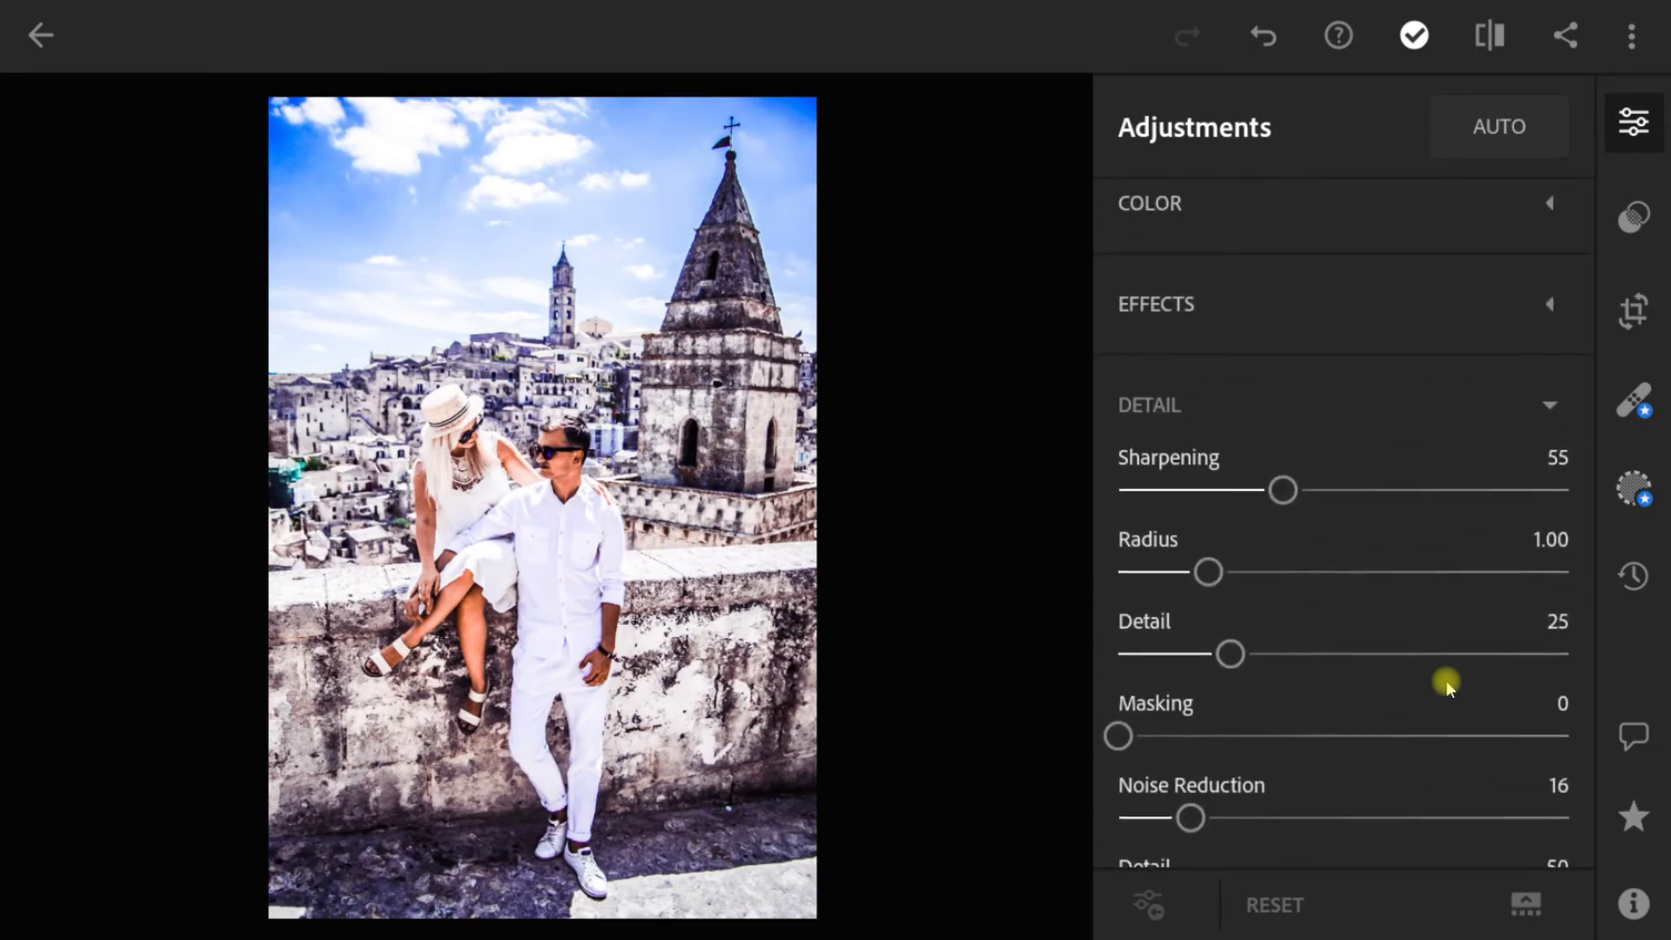
# Step: Lower the couple photo's Highlights to -70 and Shadows to 85
pyautogui.click(1386, 333)
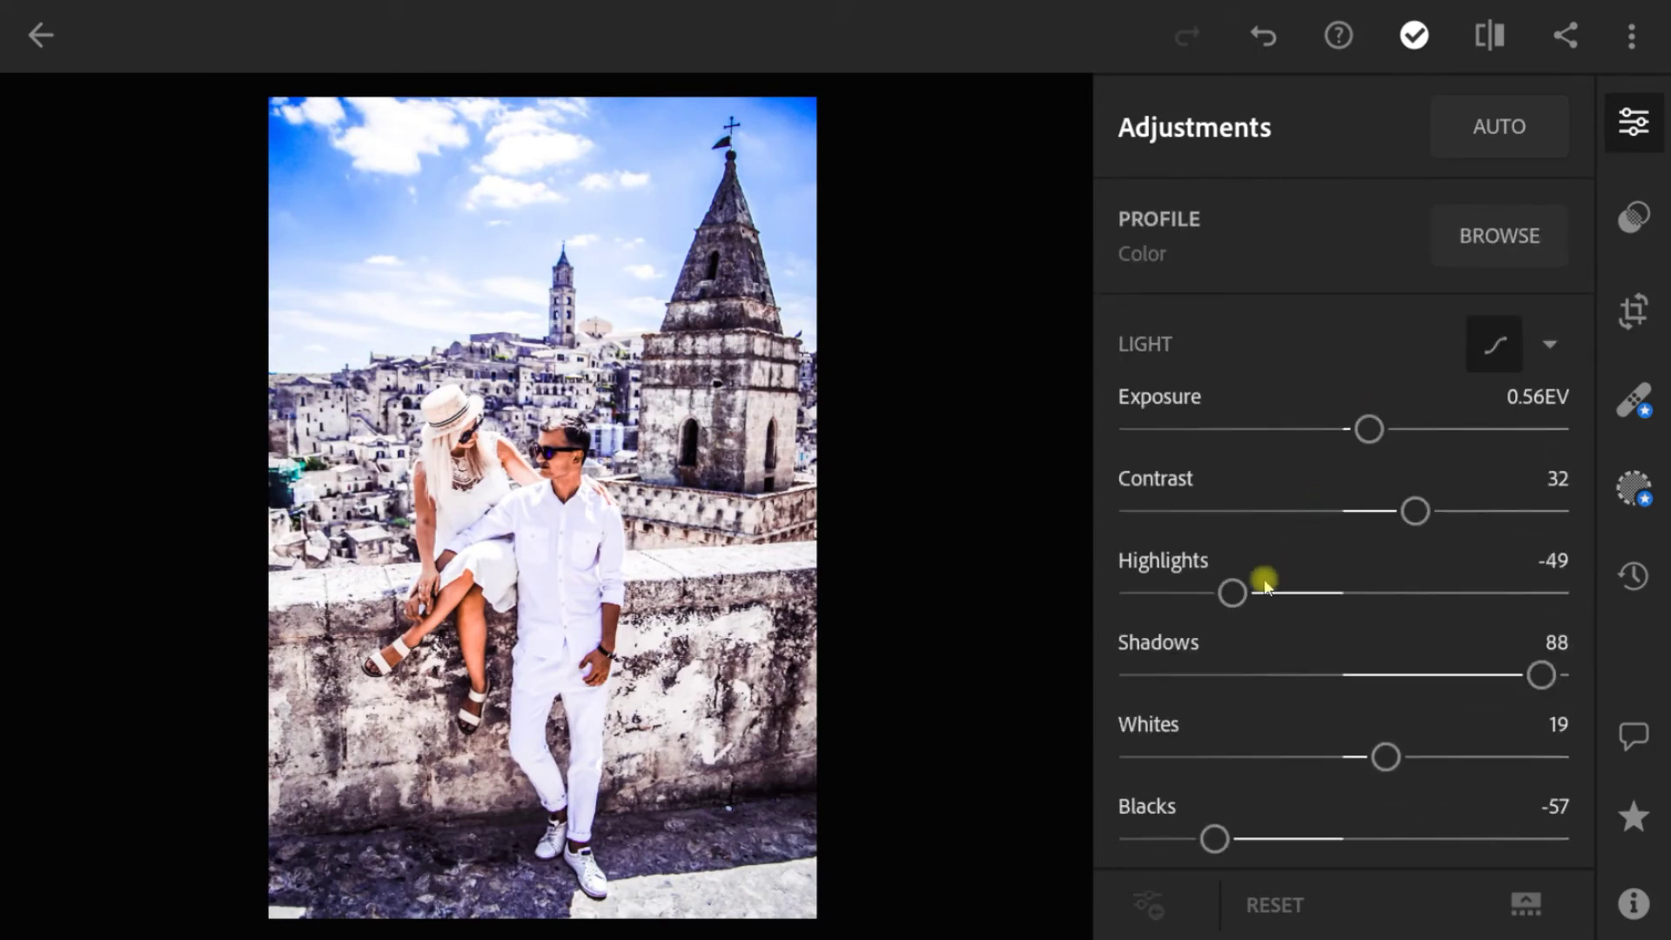
pyautogui.moveTo(1261, 578); pyautogui.dragTo(1189, 598)
pyautogui.moveTo(1541, 675)
pyautogui.mouseDown()
pyautogui.moveTo(1458, 674)
pyautogui.moveTo(1534, 675)
pyautogui.mouseUp()
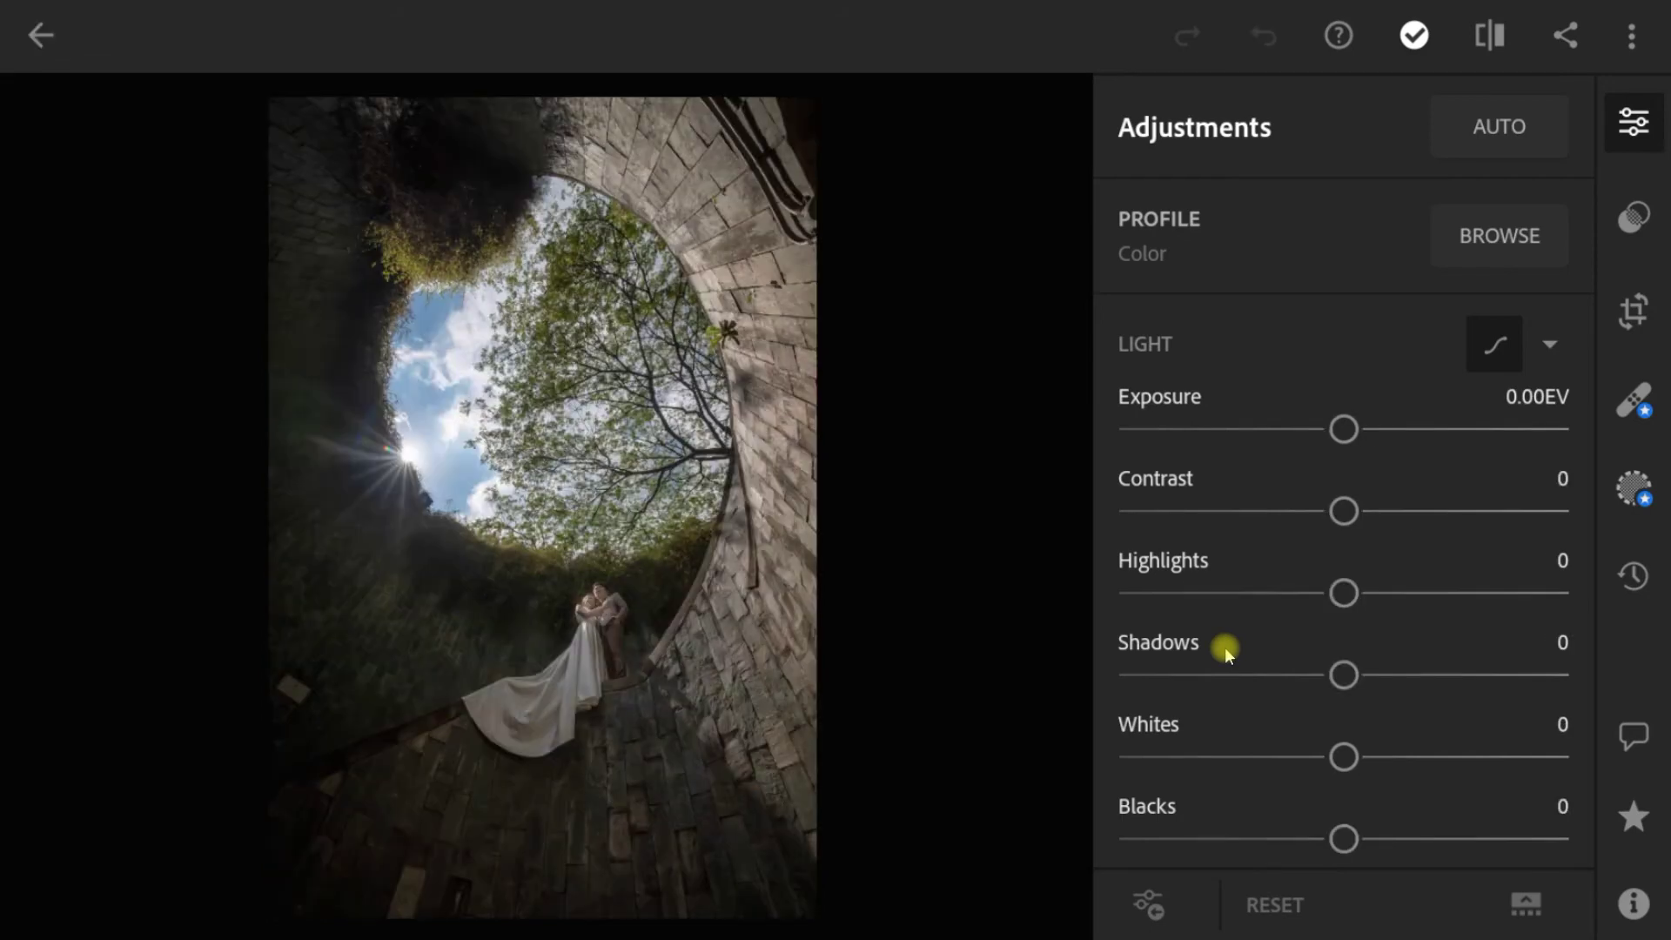
# Step: Paste the copied blue HDR settings onto the wedding photo and the graffiti silos photo
pyautogui.click(1624, 40)
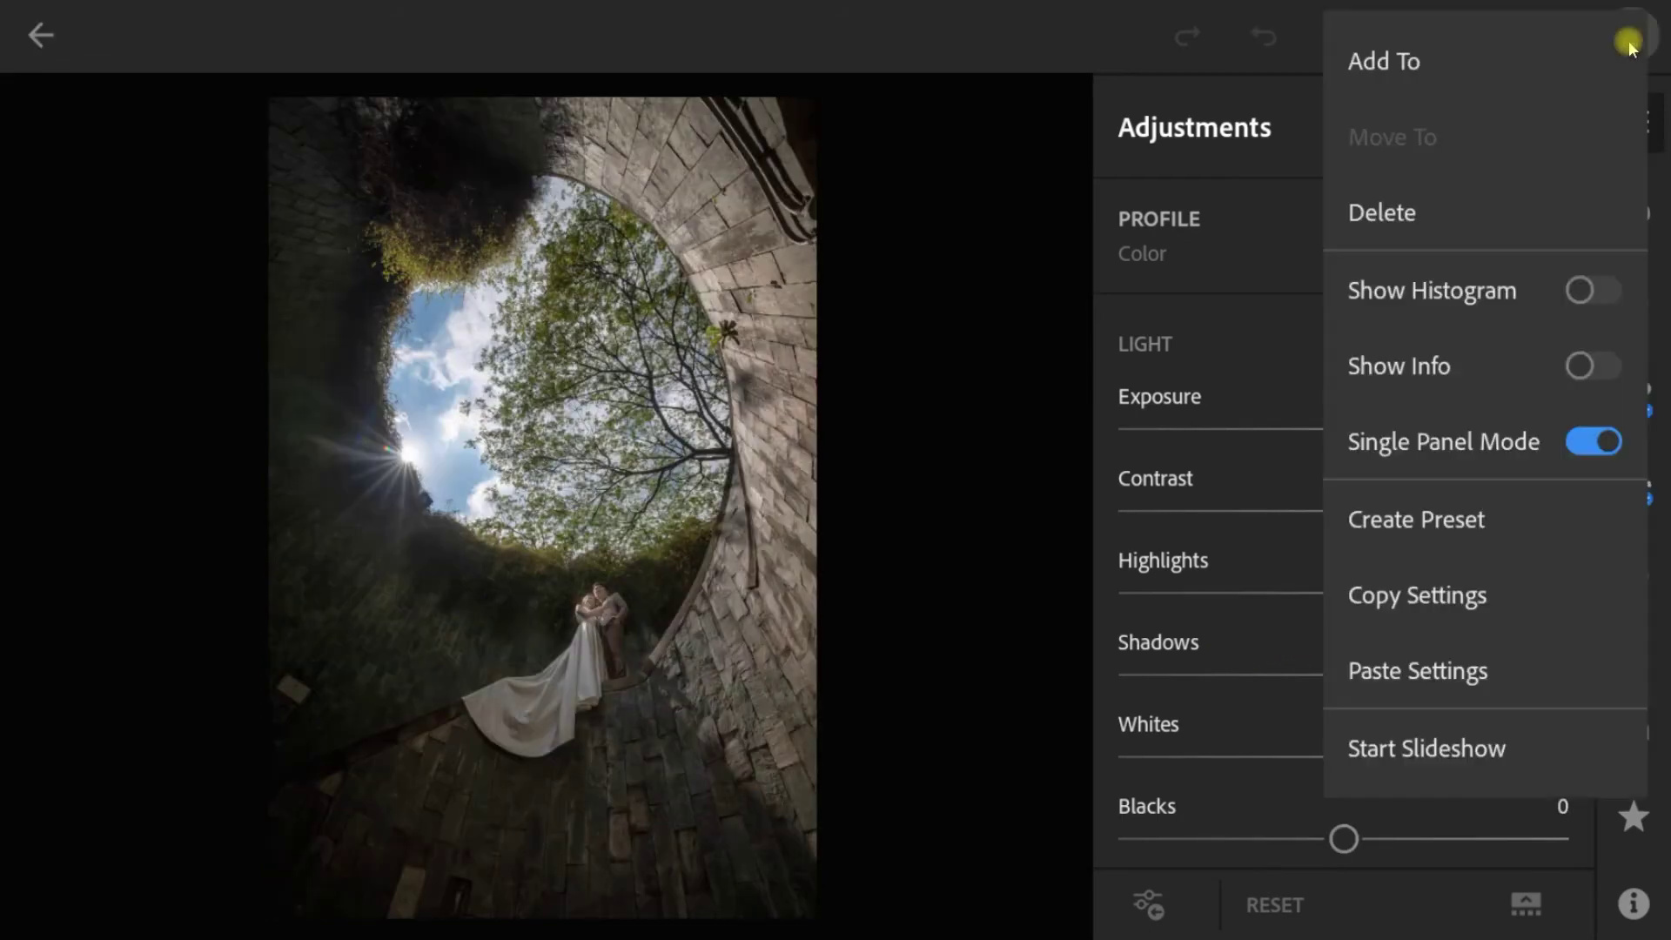
pyautogui.click(1466, 672)
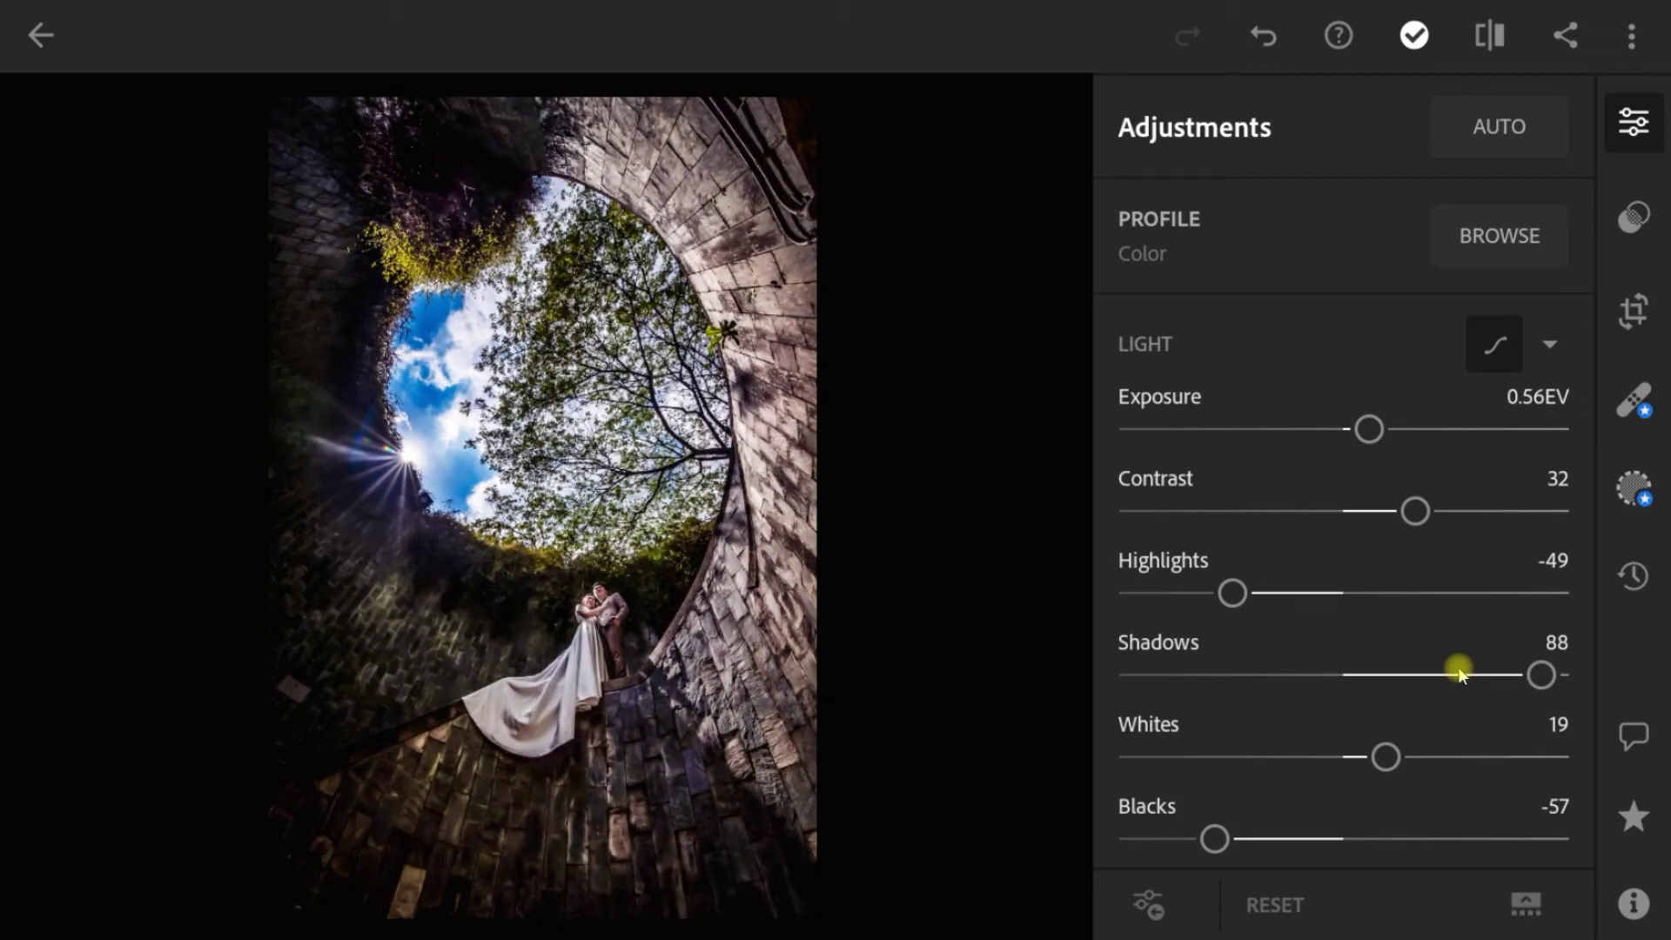
pyautogui.press('Right')
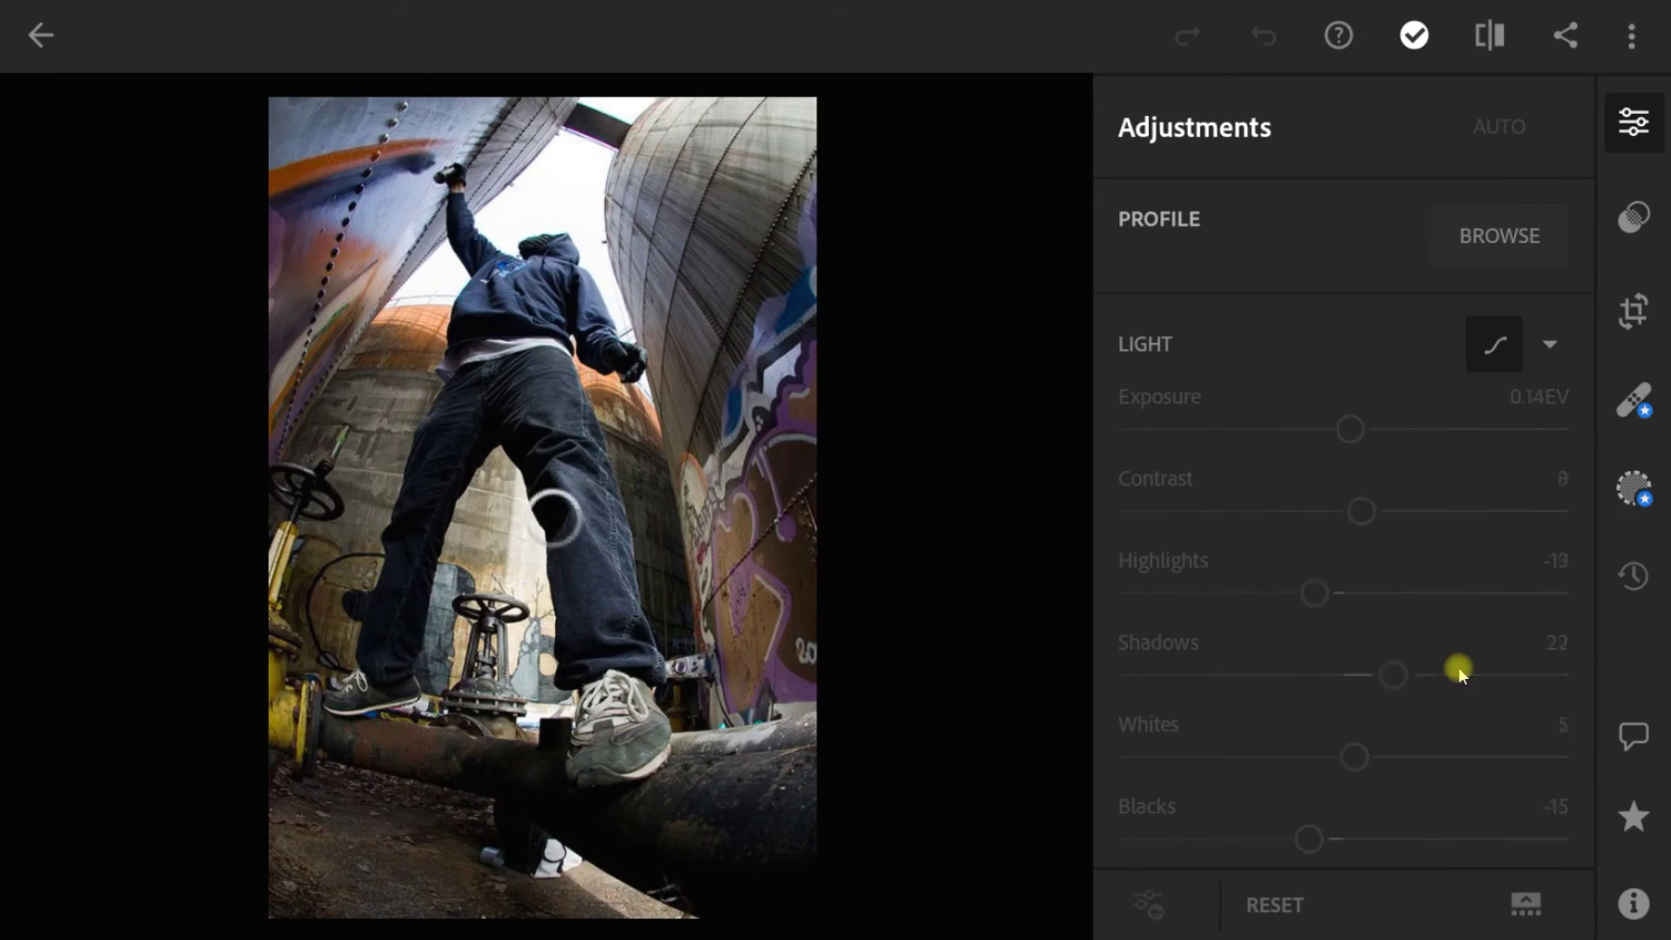
pyautogui.click(1623, 36)
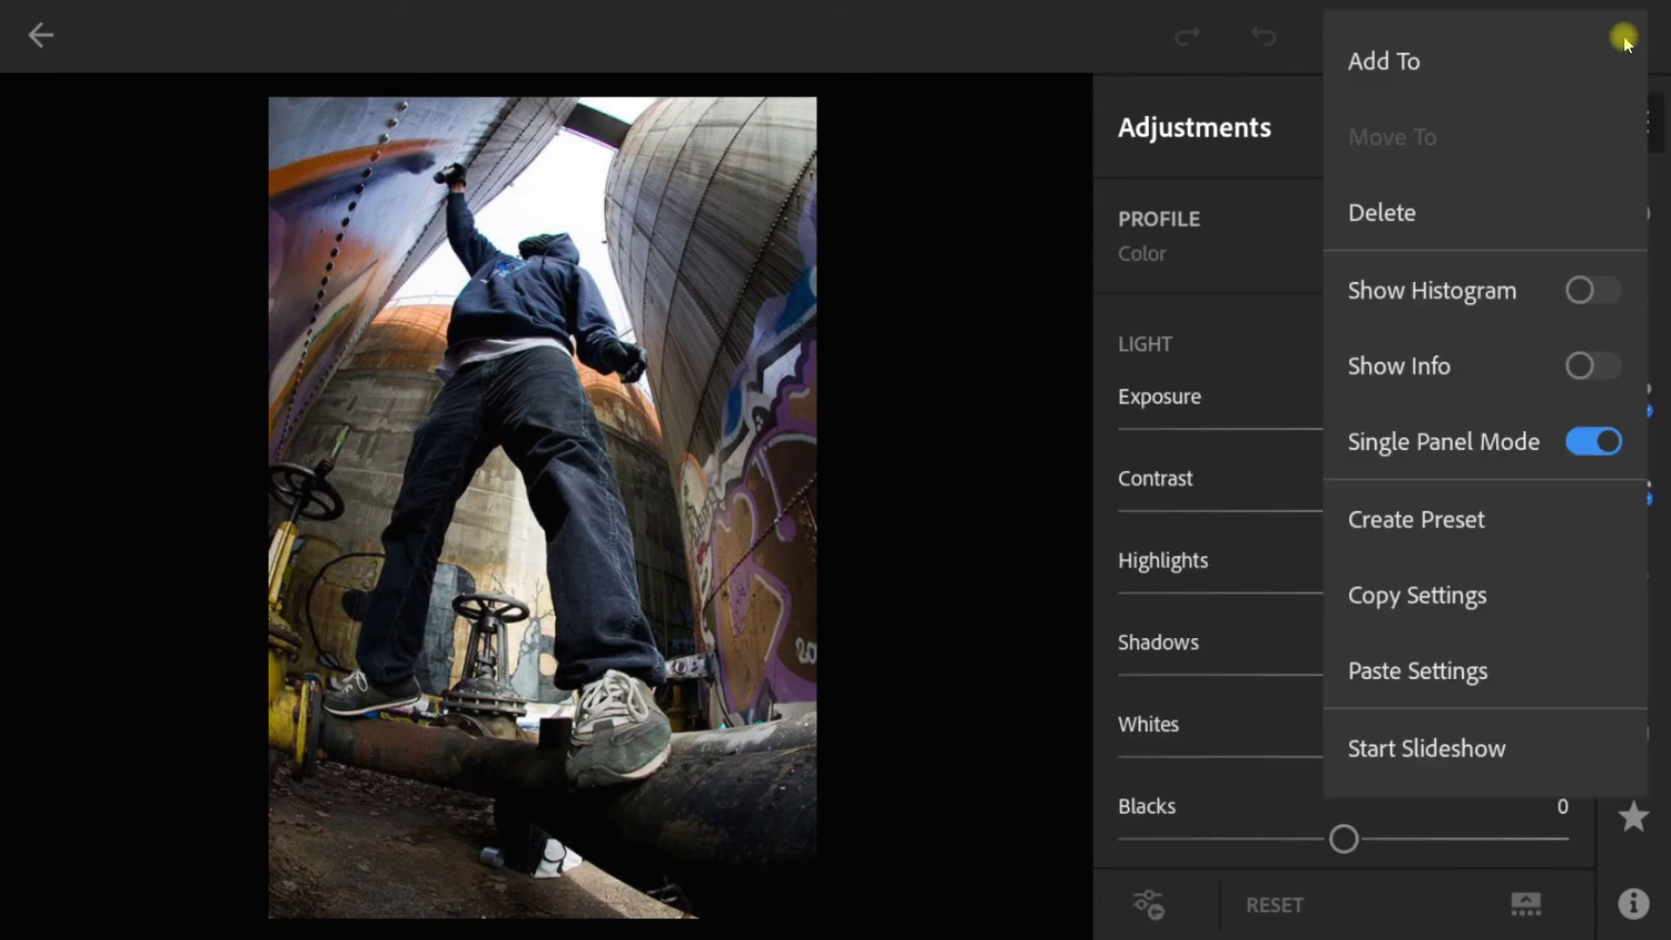
pyautogui.click(1471, 668)
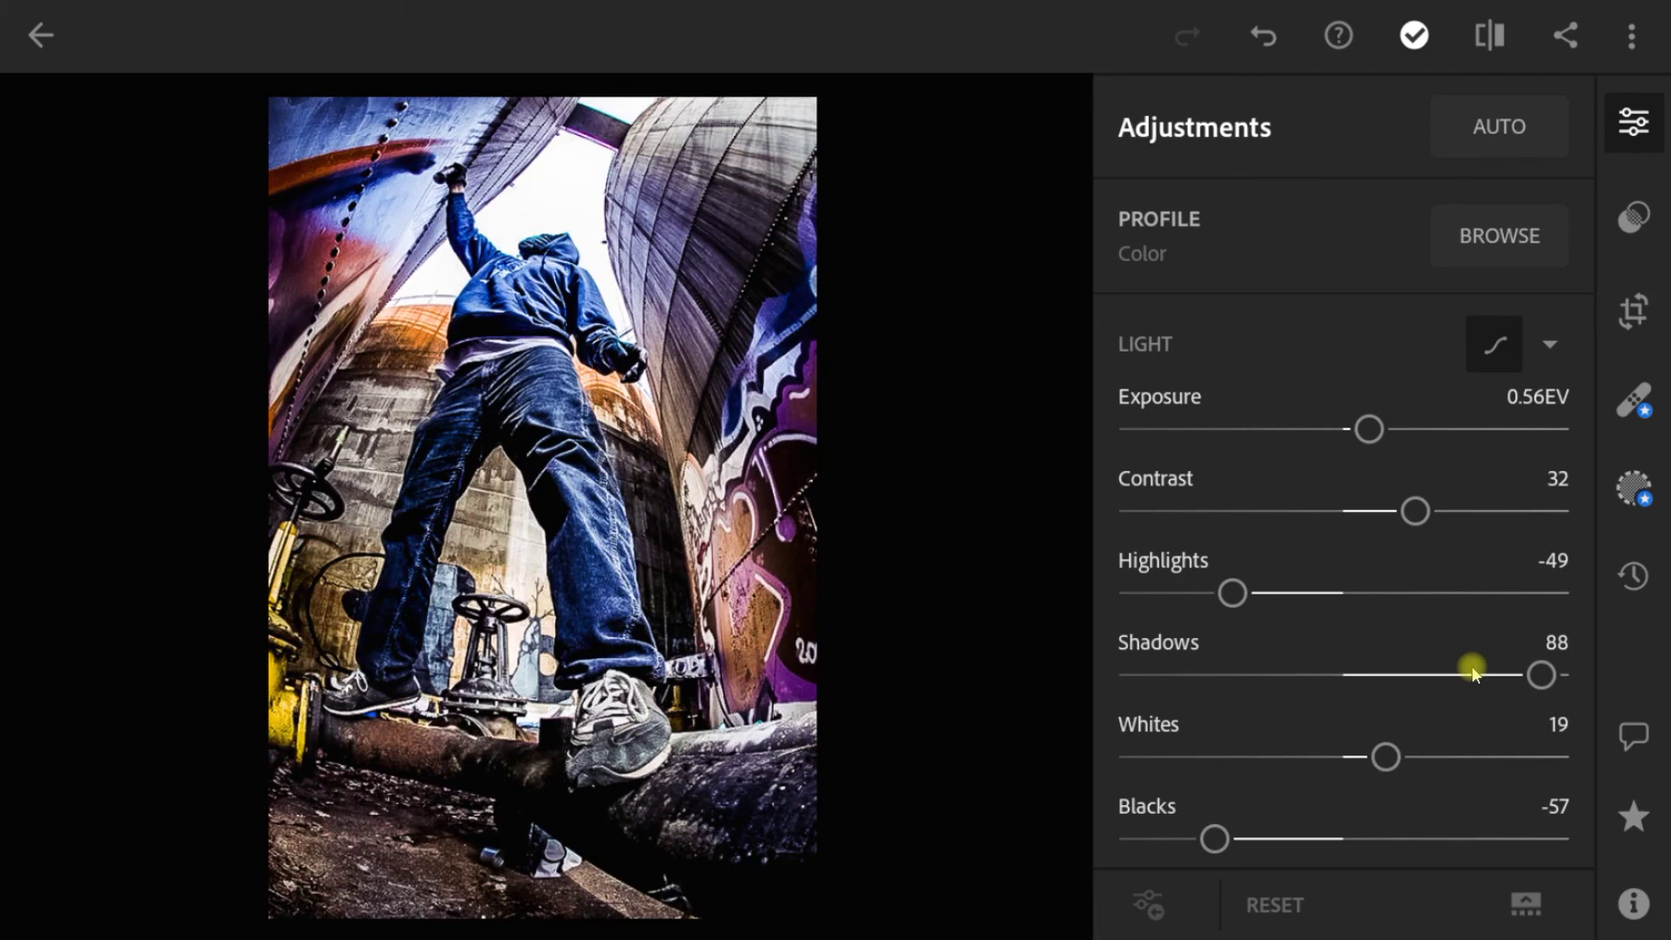
# Step: Paste the look onto the balcony city-view photo and compare it against the unedited original
pyautogui.press('Right')
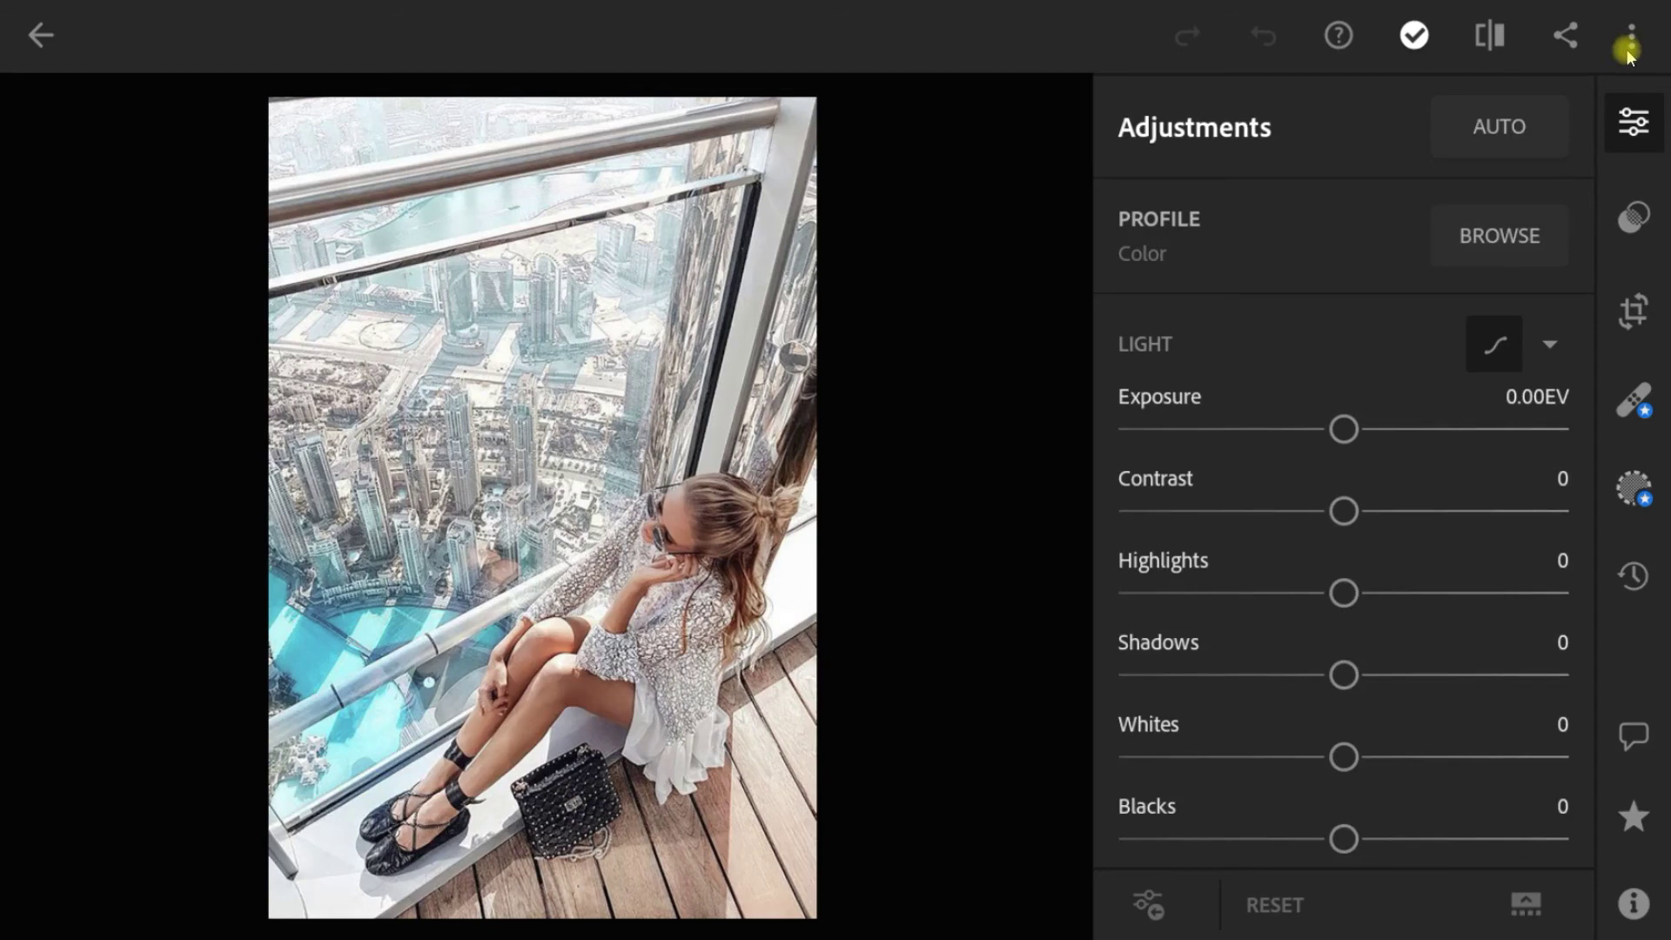
pyautogui.click(1627, 51)
pyautogui.click(1467, 657)
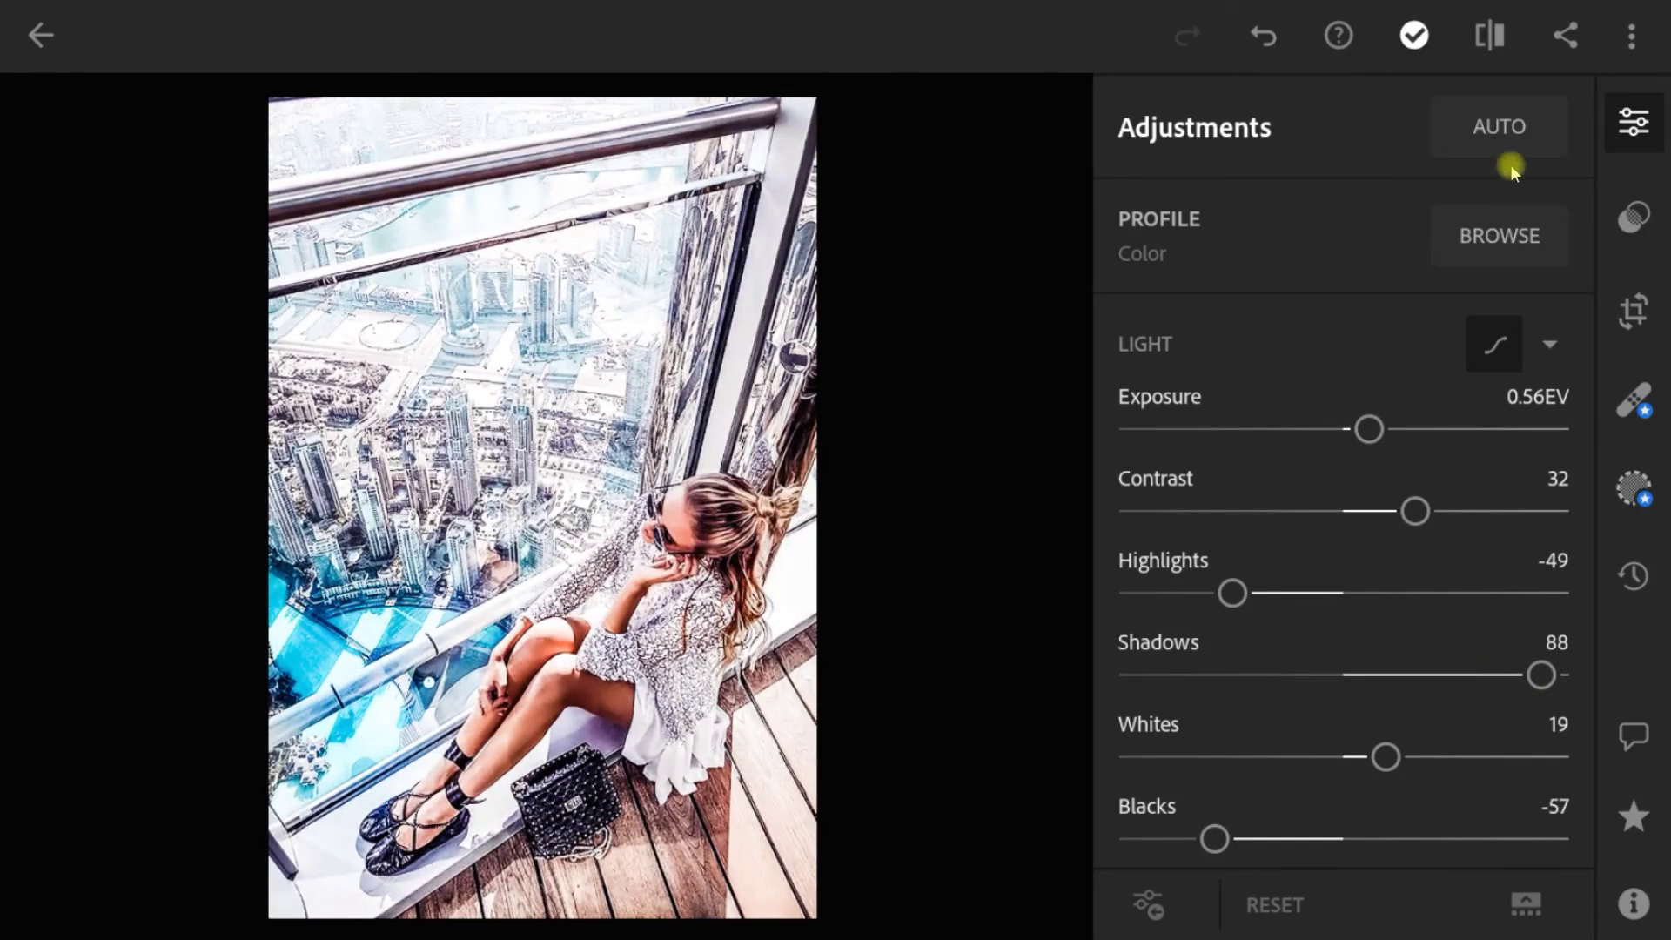
pyautogui.click(1493, 44)
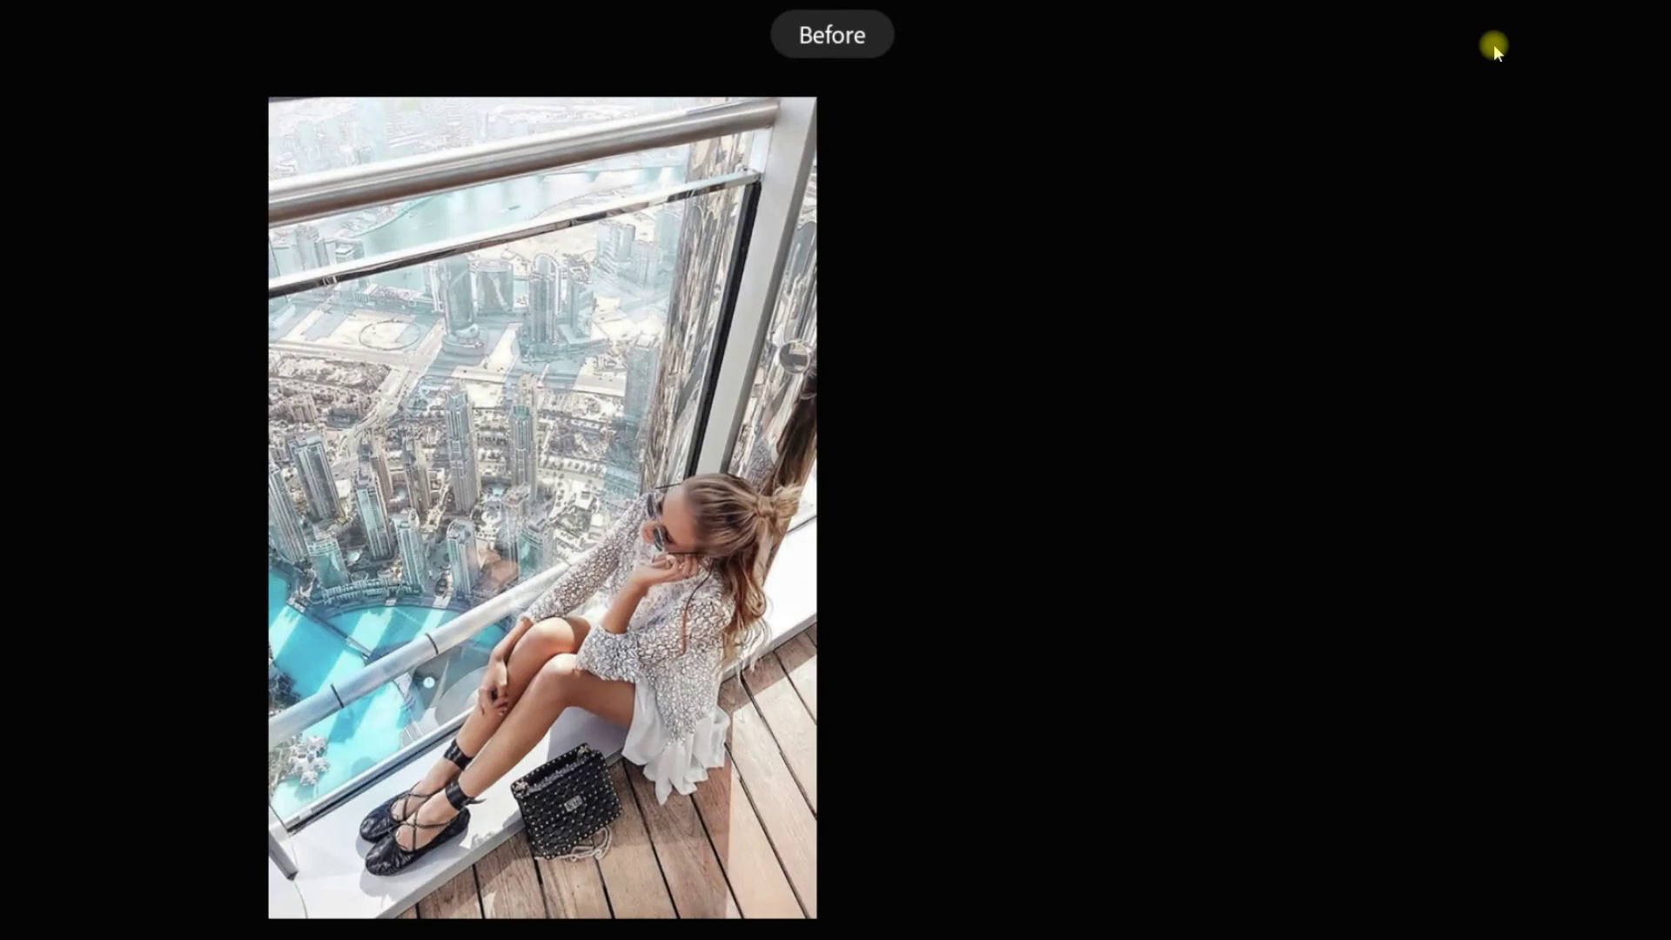
pyautogui.click(1493, 44)
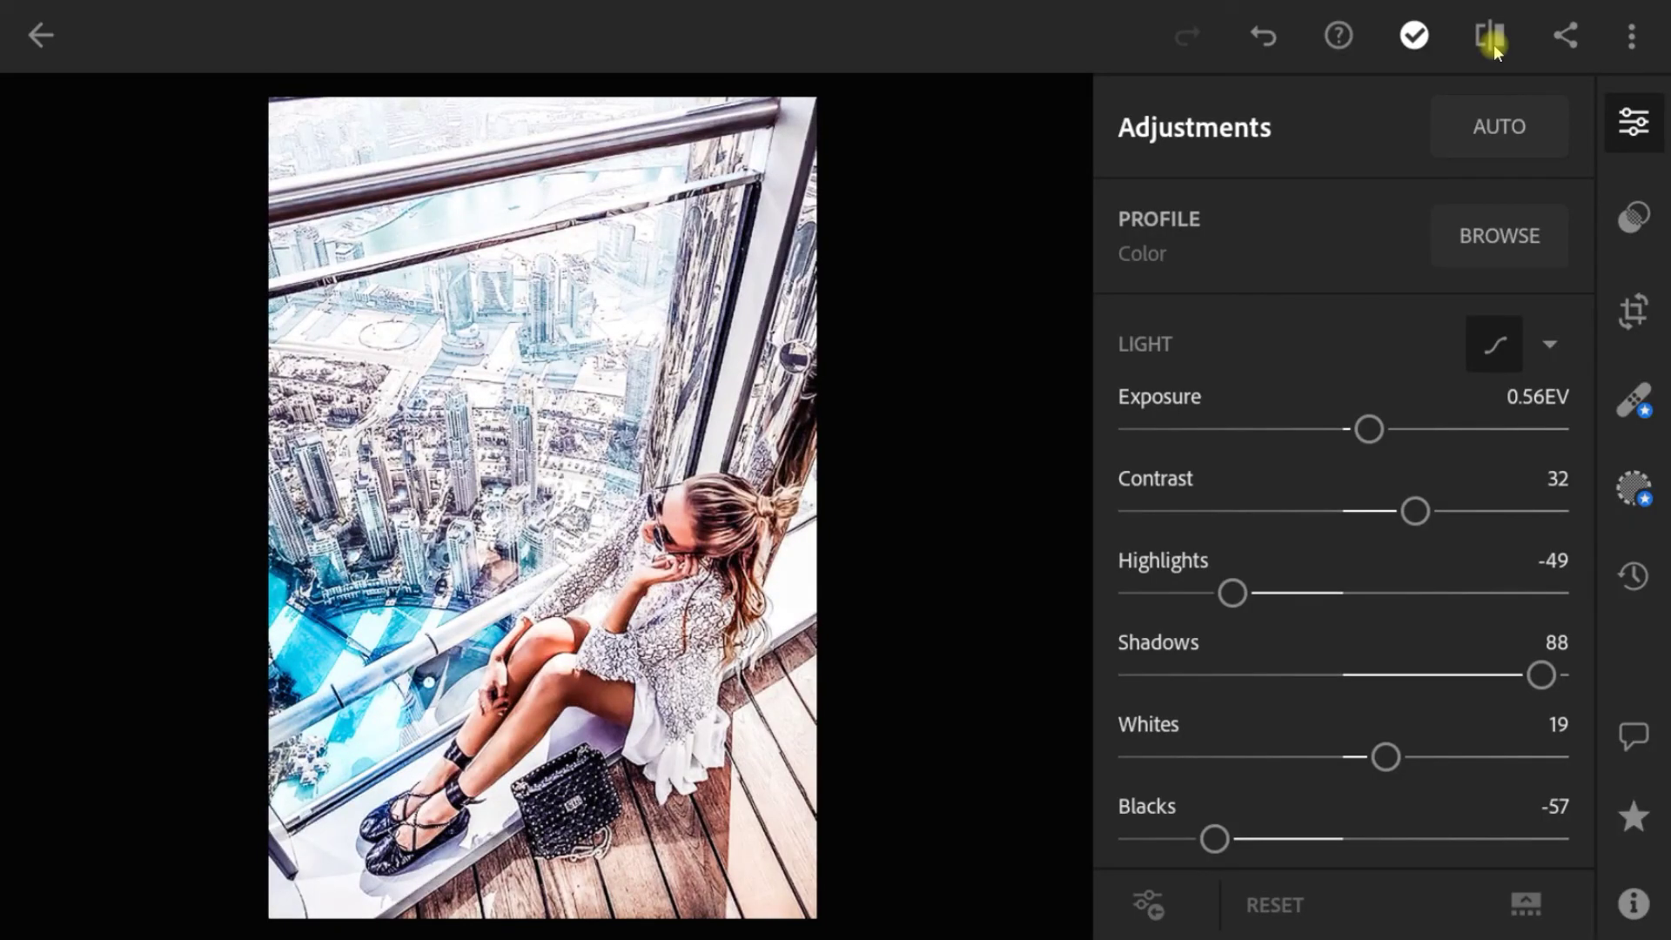
pyautogui.press('Right')
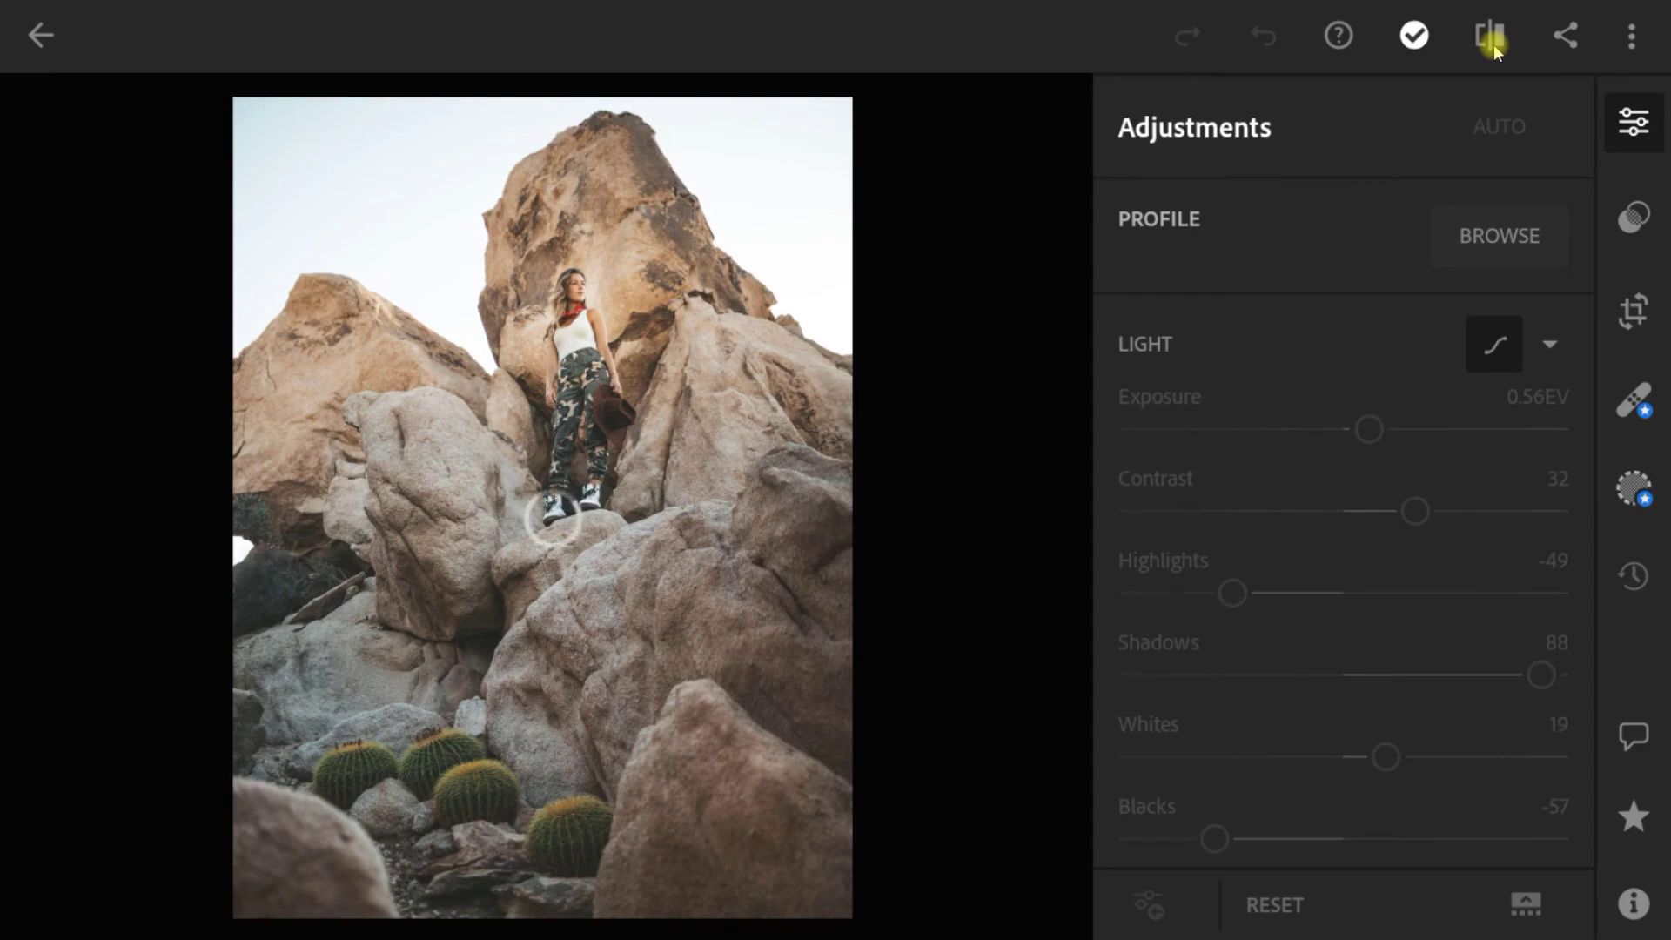
# Step: Paste the blue HDR settings onto the desert rocks, man-by-the-window, and woman-by-red-car photos in turn
pyautogui.click(1642, 40)
pyautogui.click(1481, 671)
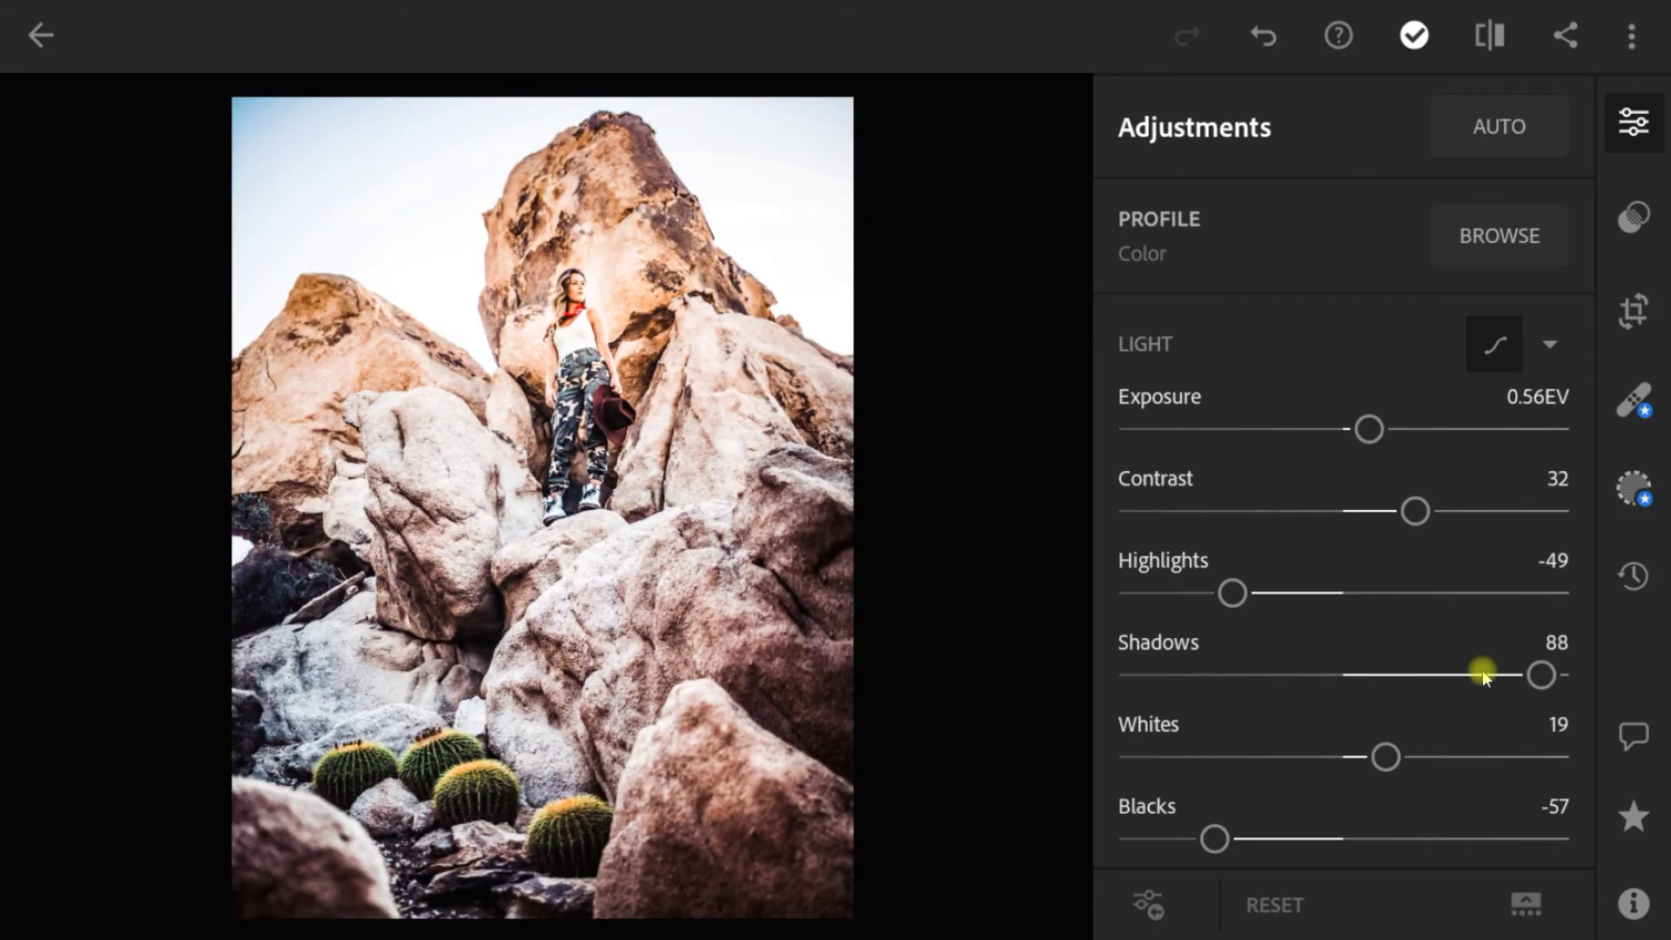
pyautogui.press('Right')
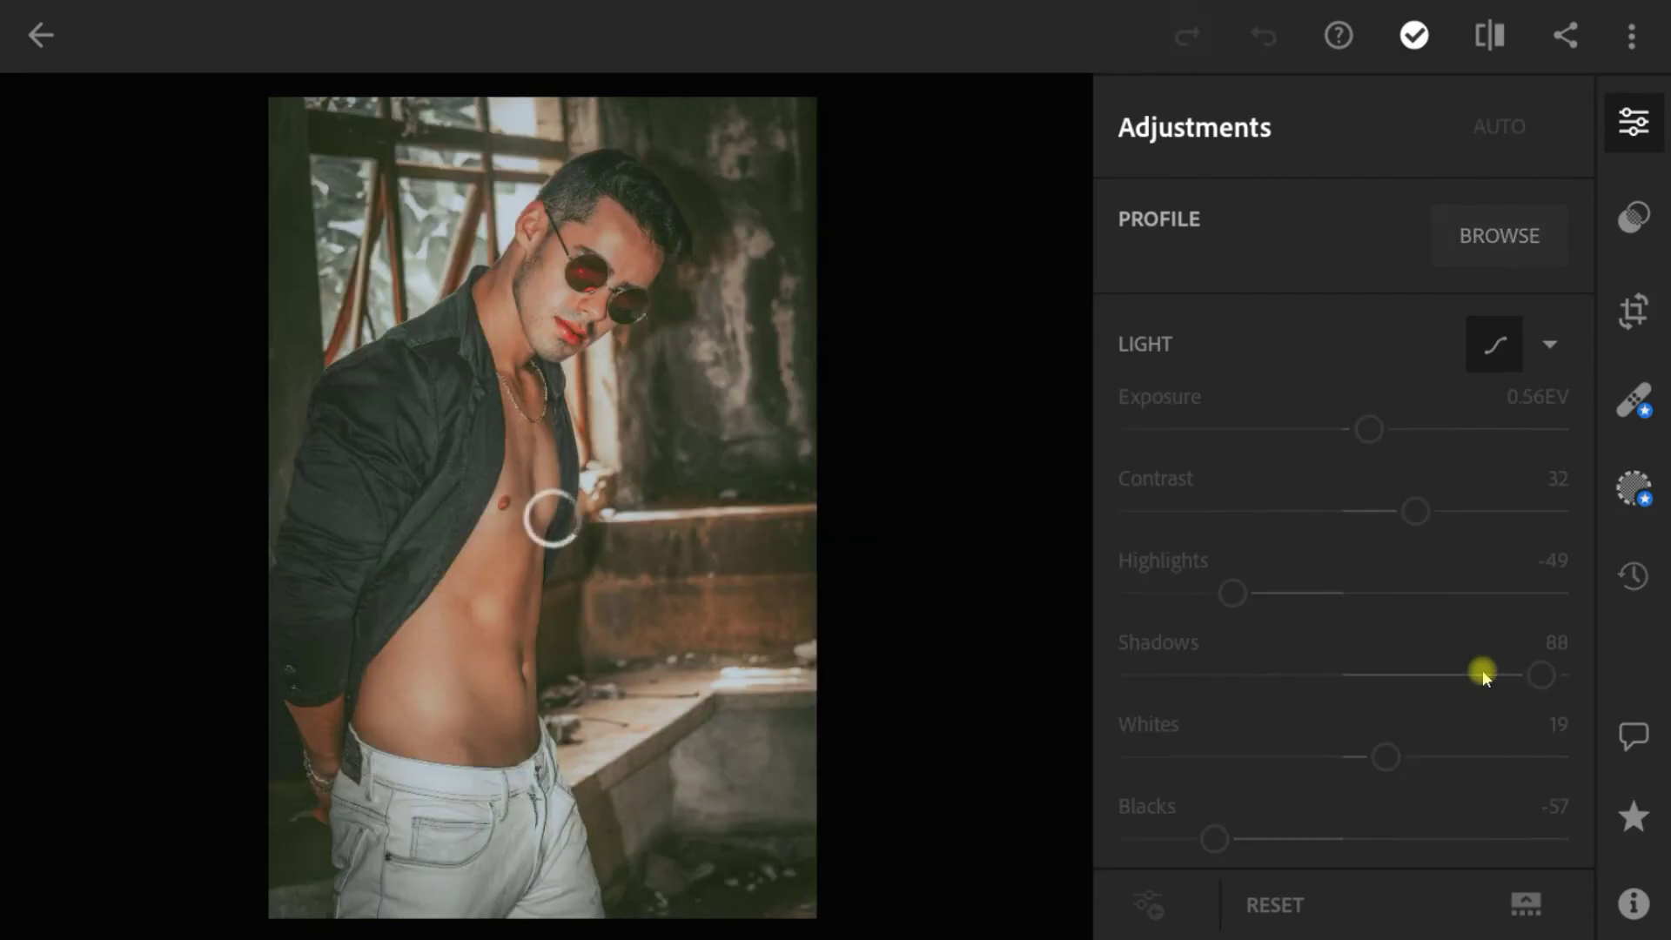
pyautogui.click(1624, 43)
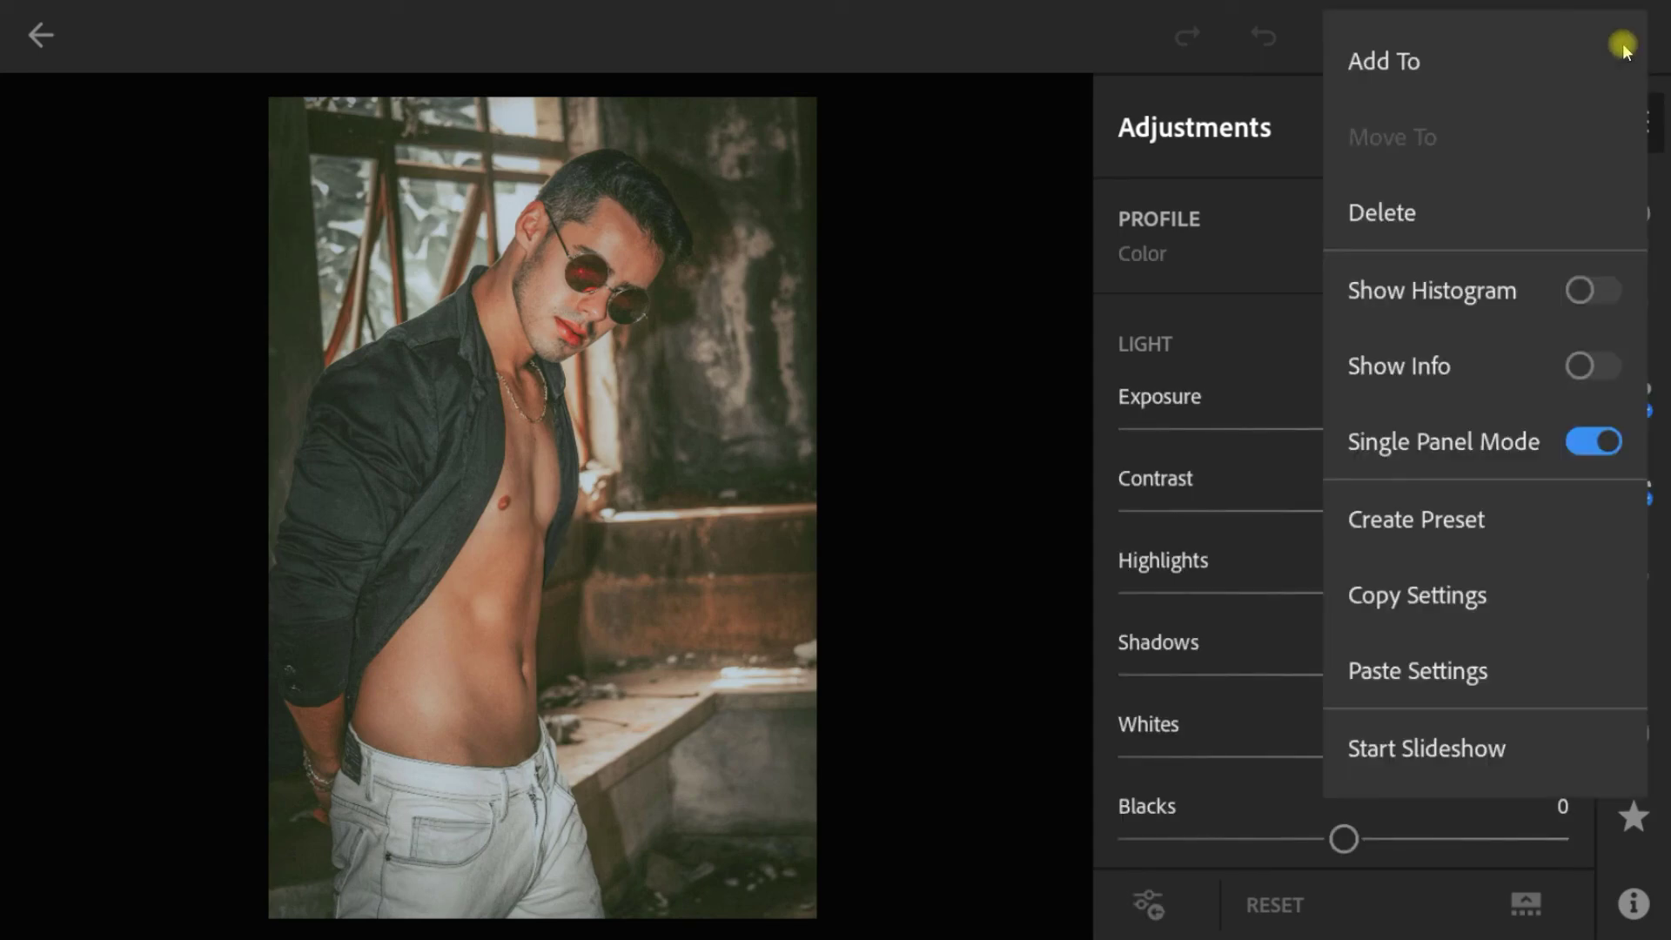
pyautogui.click(1482, 675)
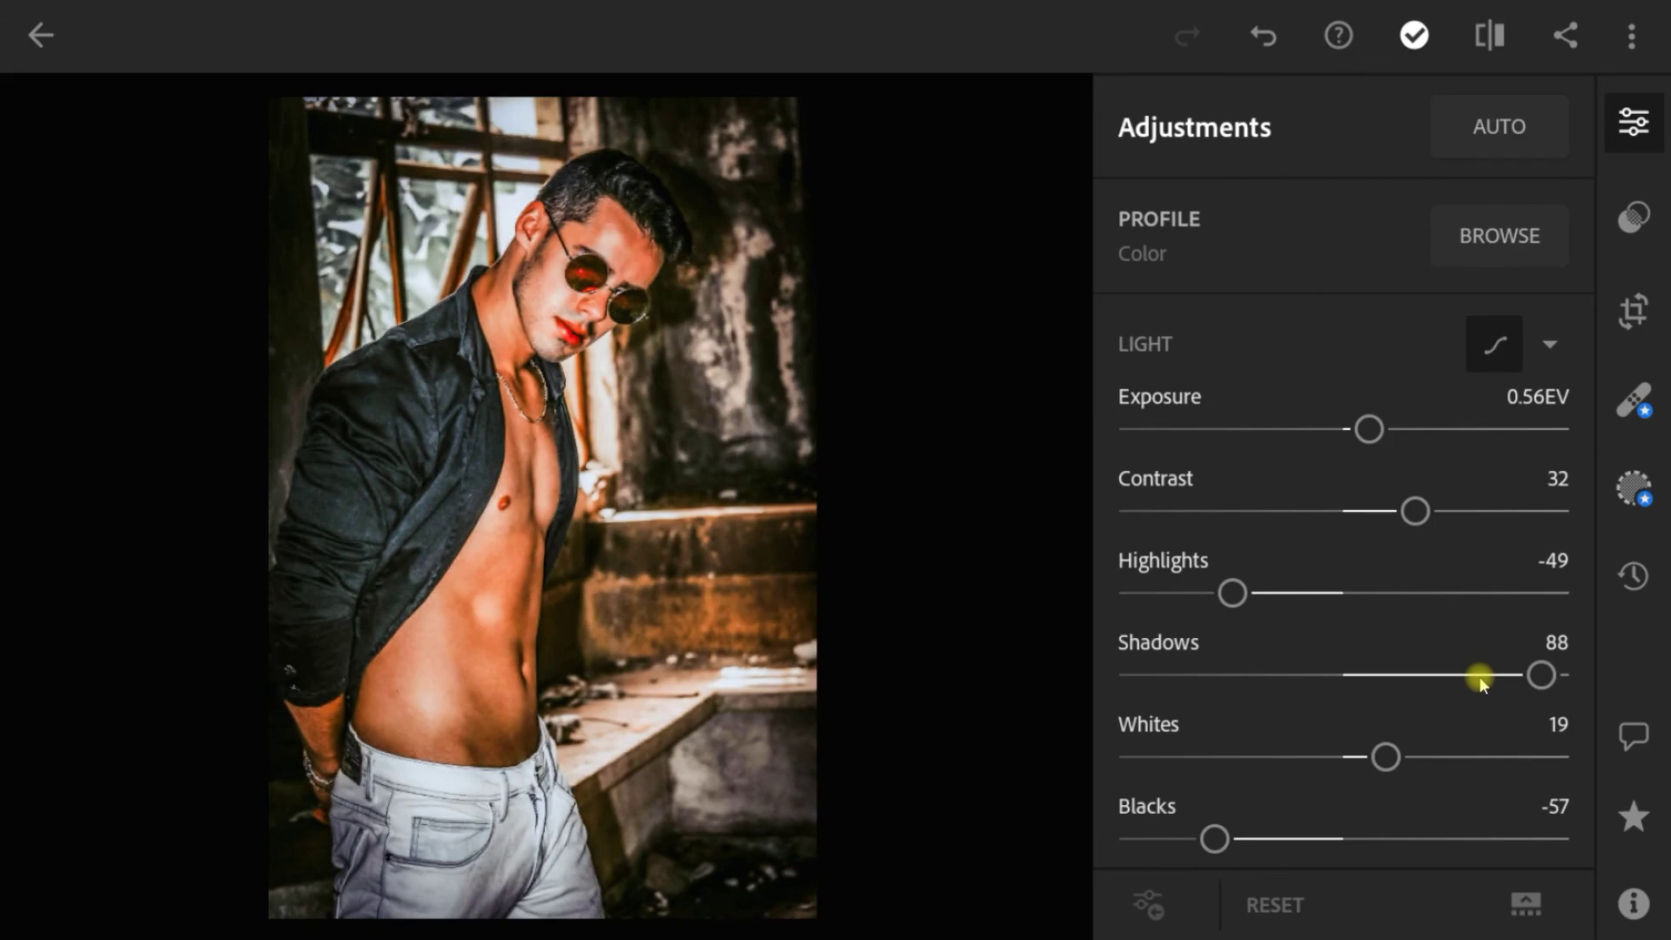
pyautogui.press('Right')
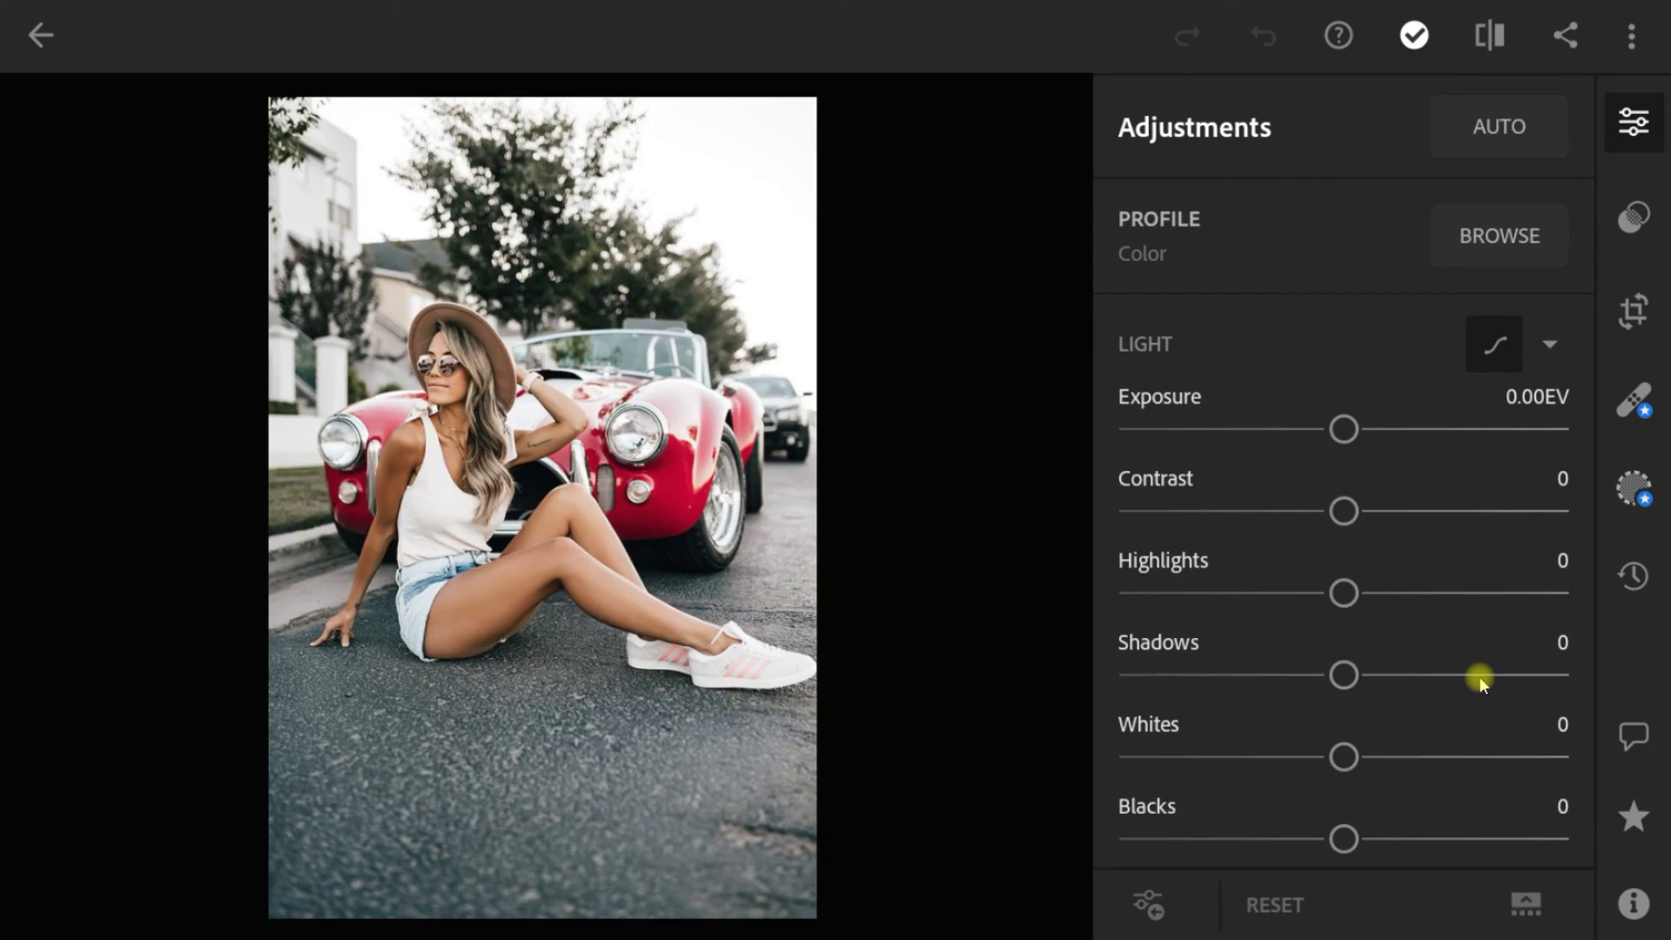
pyautogui.click(1632, 34)
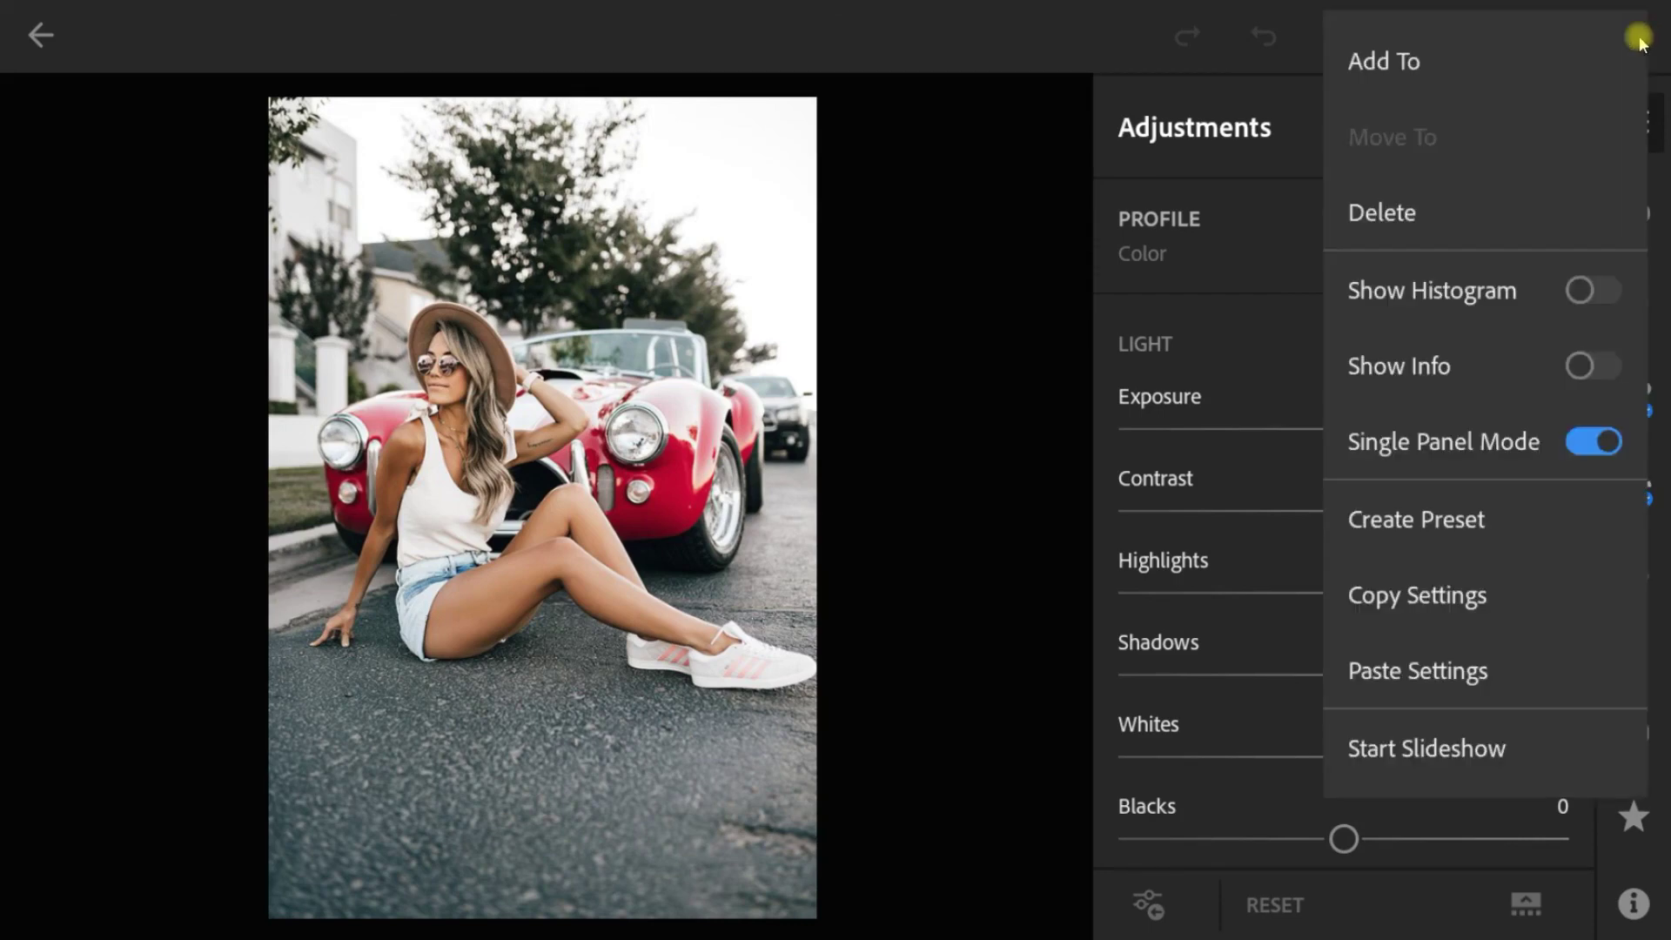
pyautogui.click(1441, 666)
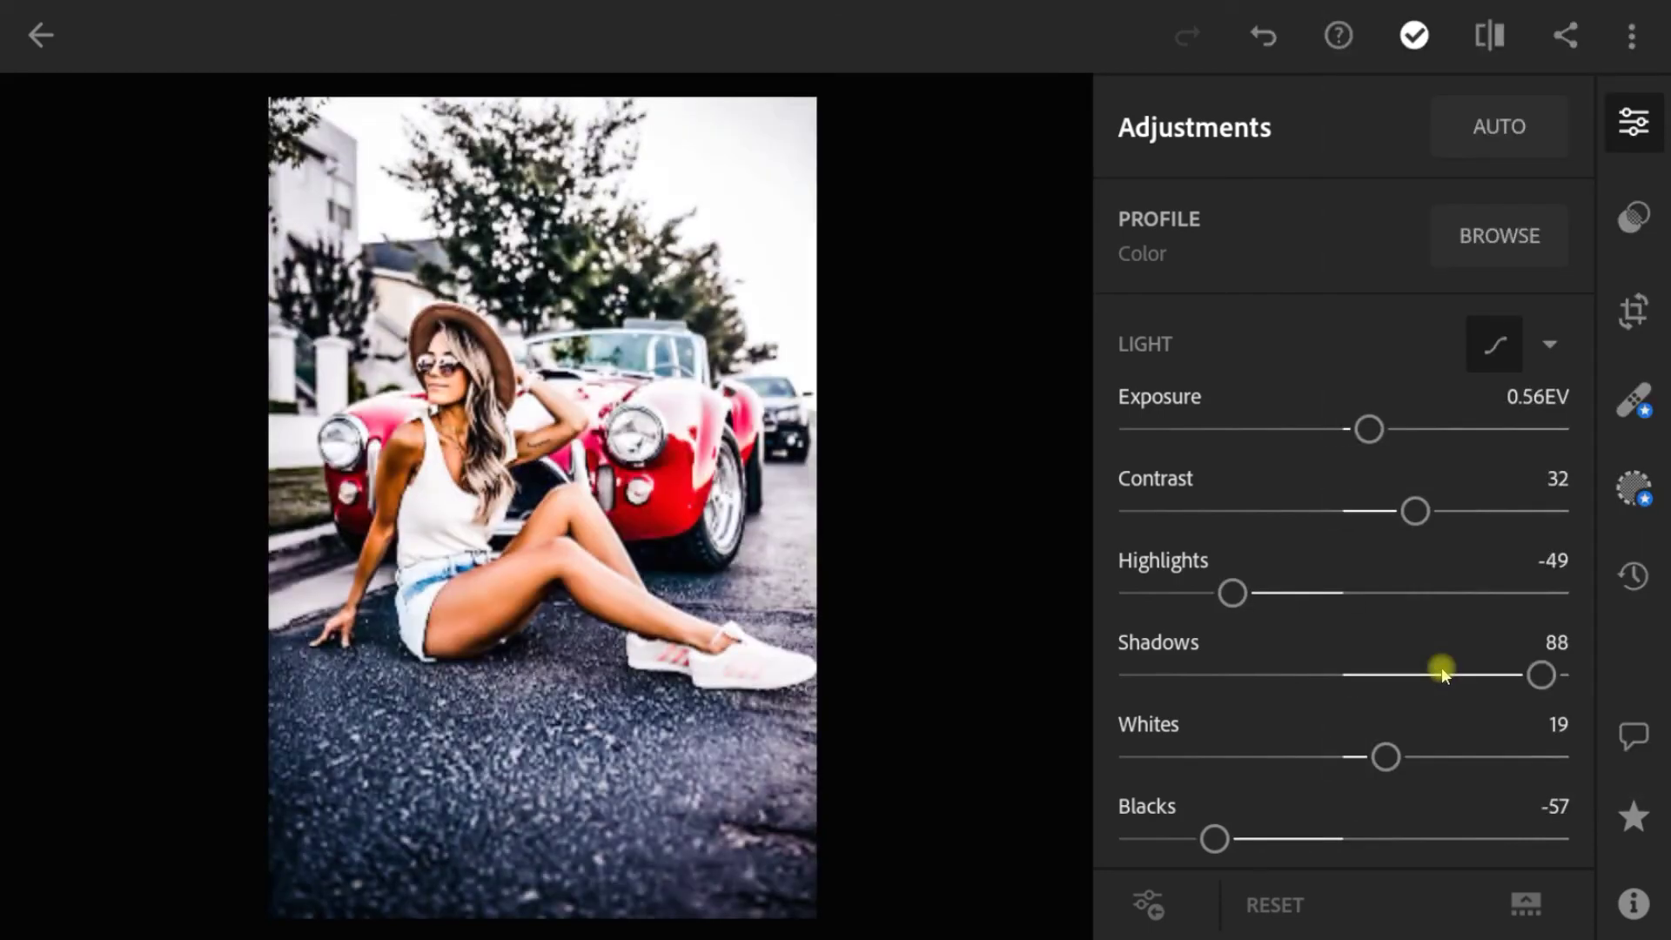